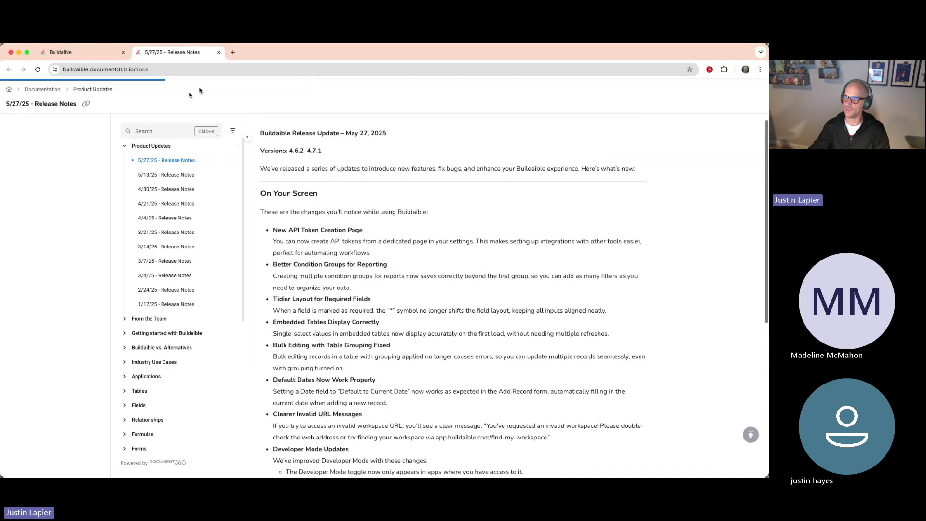
Step: Load buildaible.com in a new Chrome tab and go to its Knowledge Base
click(80, 52)
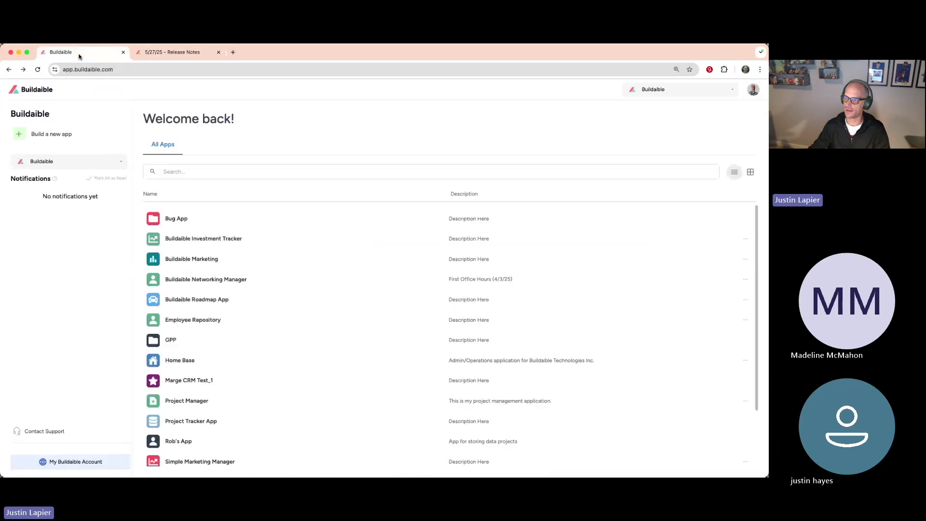
click(159, 54)
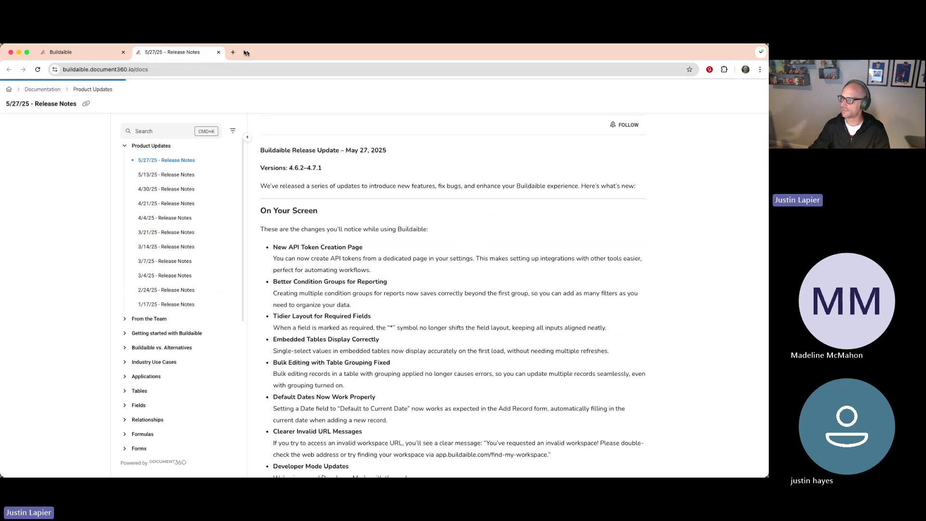
click(233, 52)
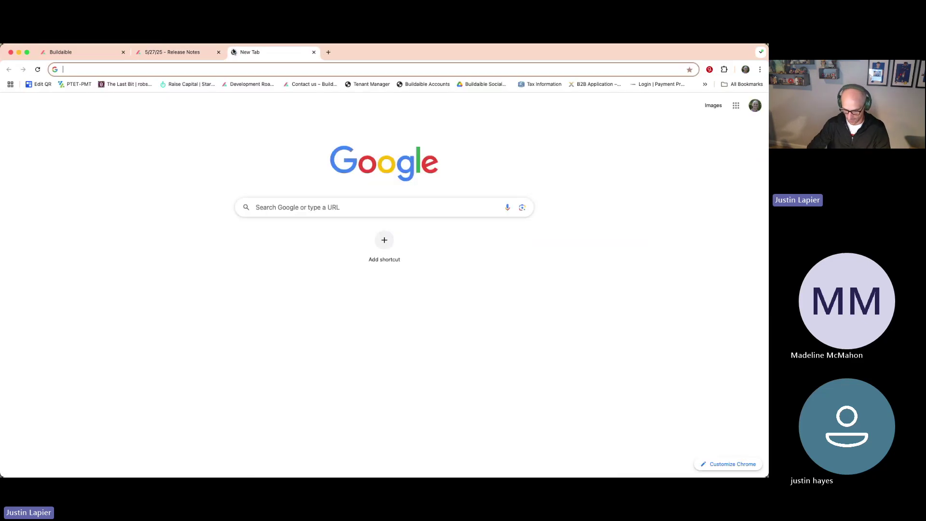
text(build)
key(Return)
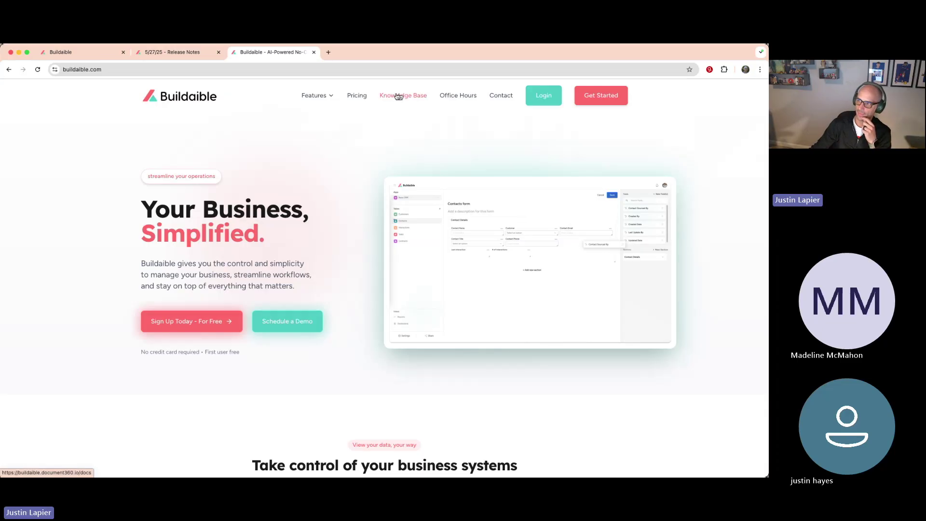
click(392, 98)
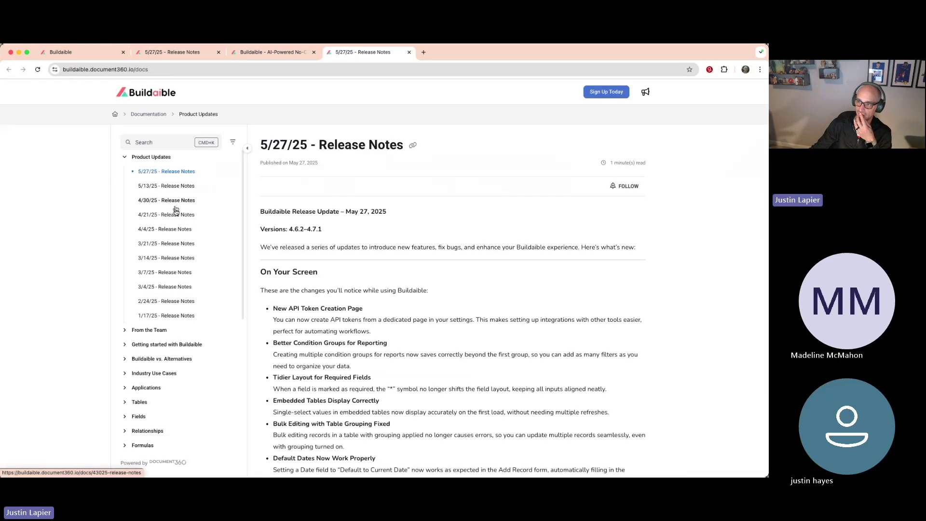
Step: Expand the Getting started with Buildaible and From the Team sections in the docs sidebar
scroll(172, 316, down, 3)
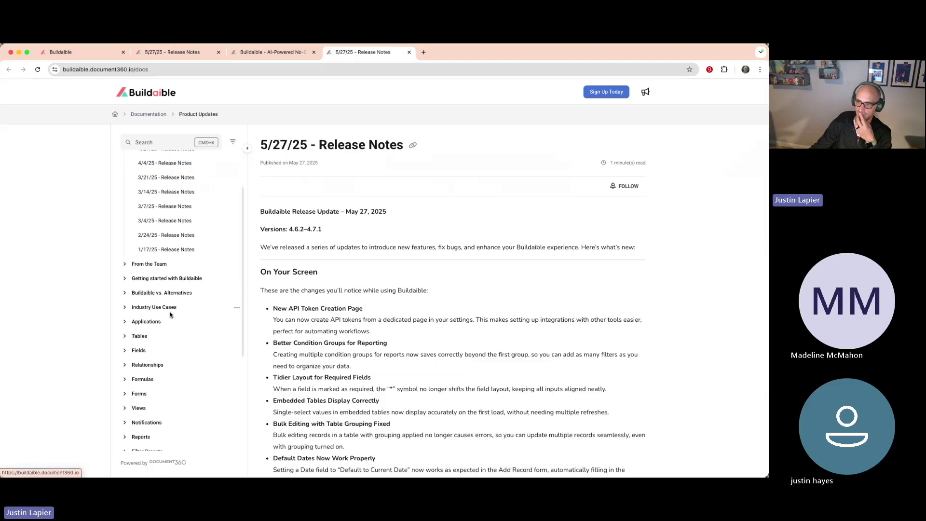
scroll(171, 314, down, 2)
click(124, 227)
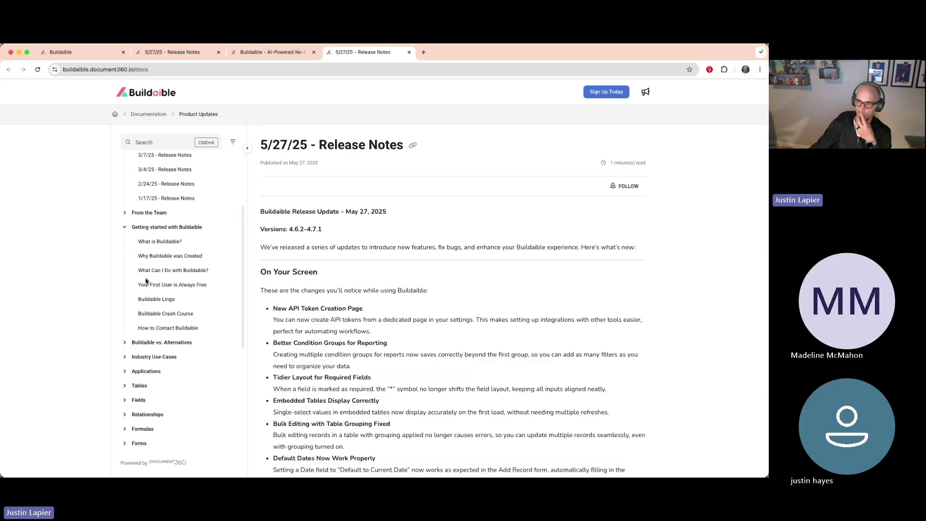
scroll(159, 338, down, 2)
scroll(159, 333, down, 1)
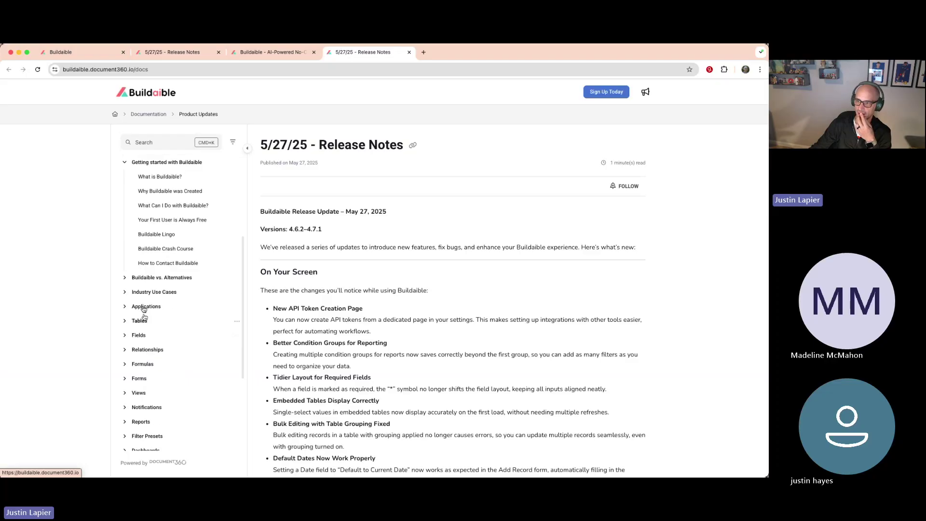
scroll(158, 309, down, 2)
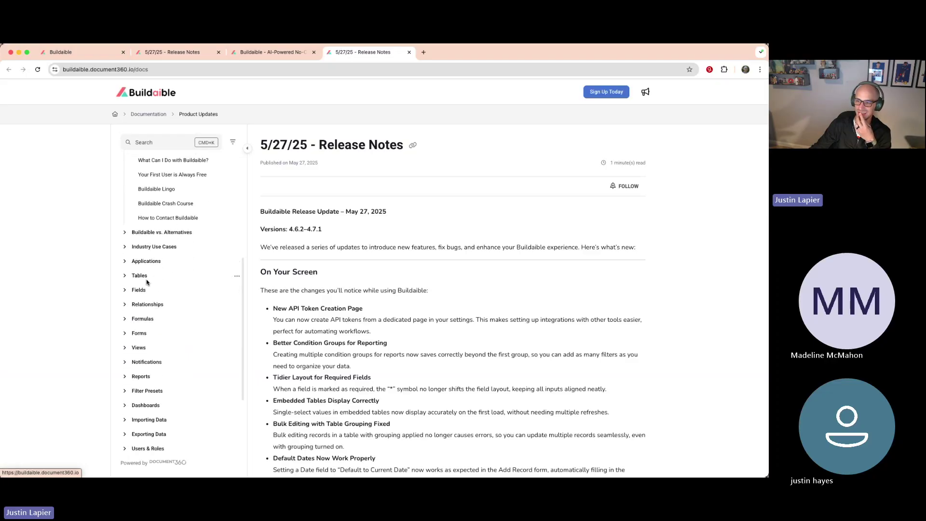
scroll(138, 376, down, 2)
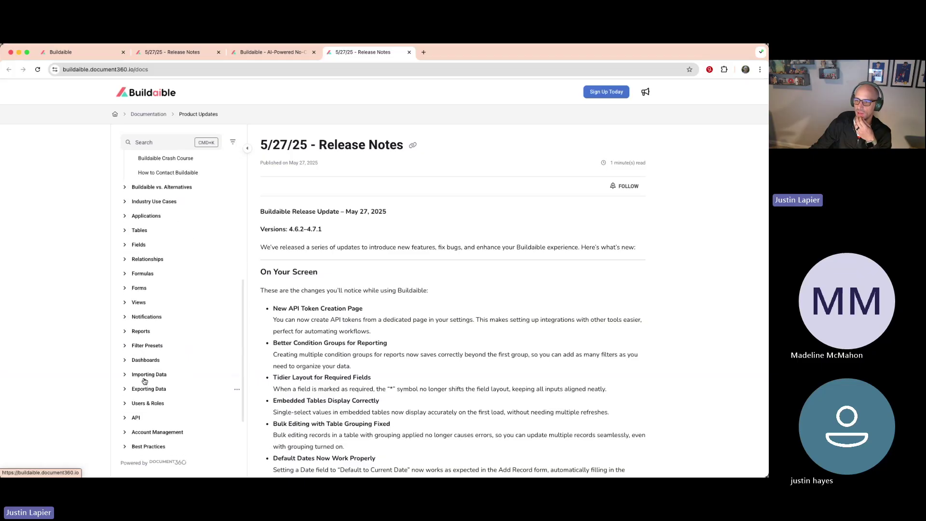
scroll(145, 377, down, 2)
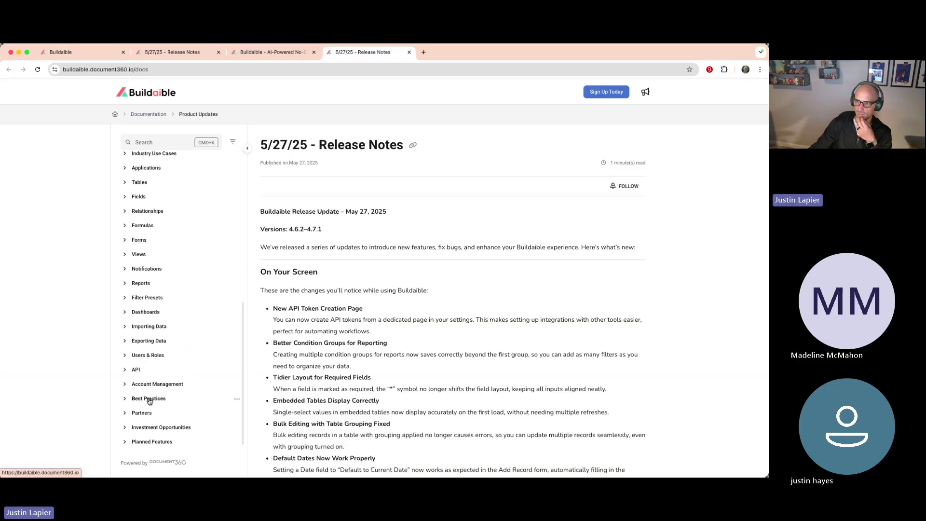
scroll(149, 403, up, 1)
scroll(149, 404, up, 7)
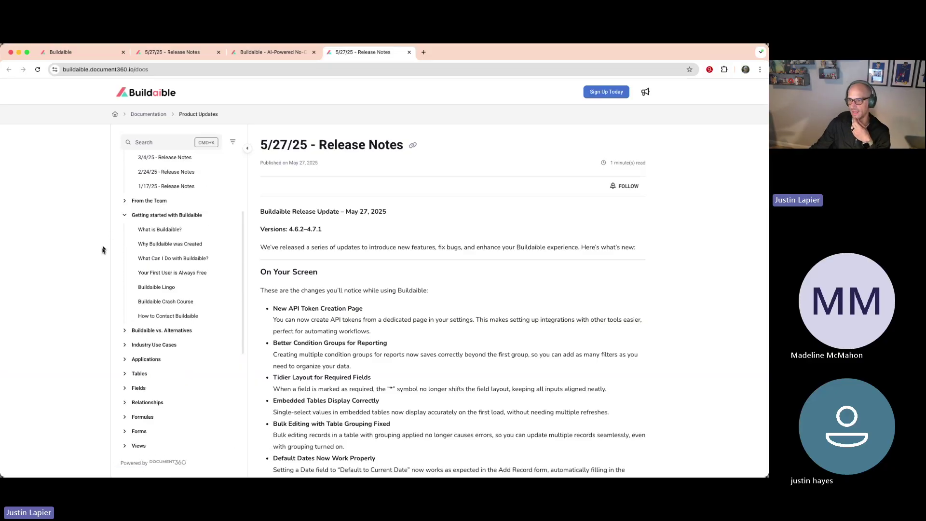
click(130, 200)
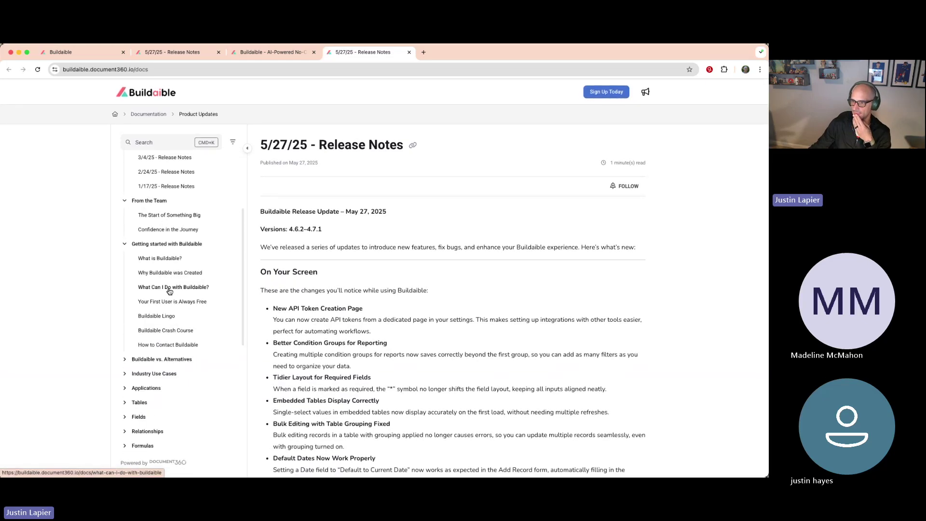
Step: Open How to Contact Buildaible and read through its department contact emails
click(164, 345)
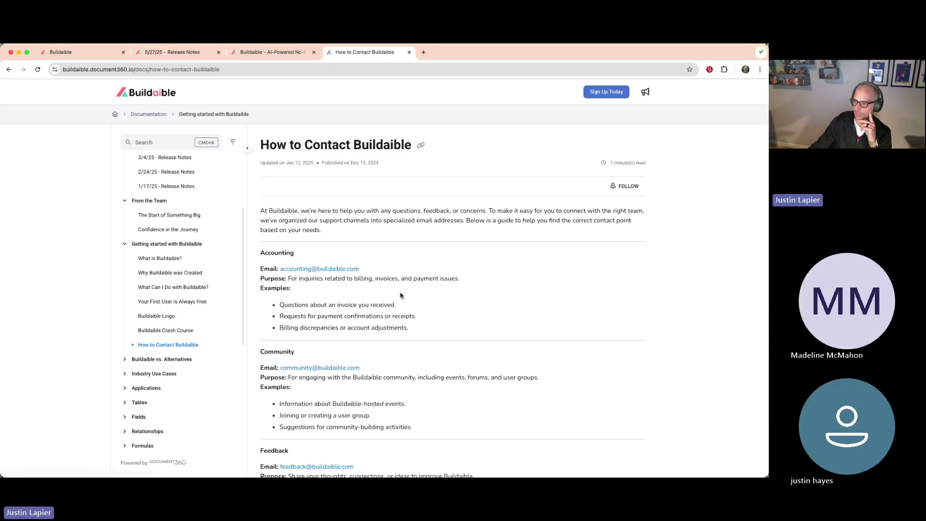
scroll(399, 305, down, 2)
scroll(338, 315, down, 10)
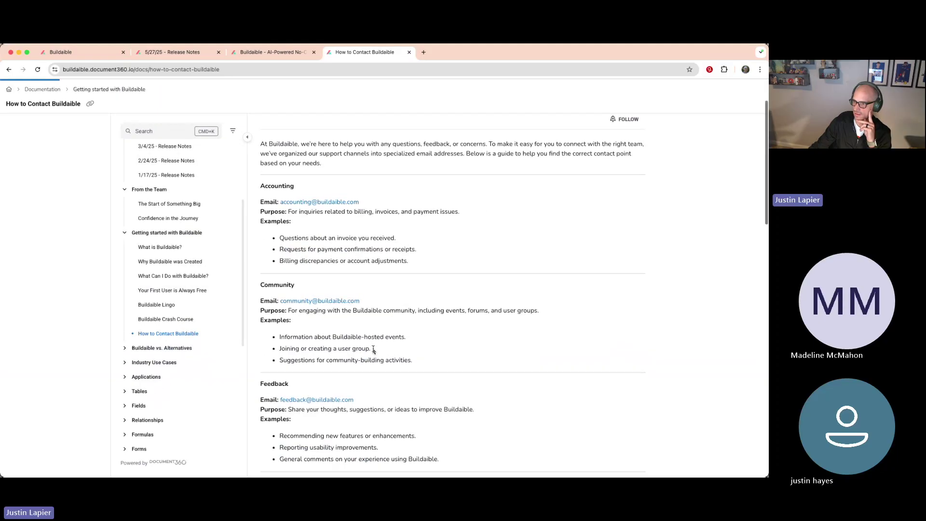
scroll(374, 348, down, 1)
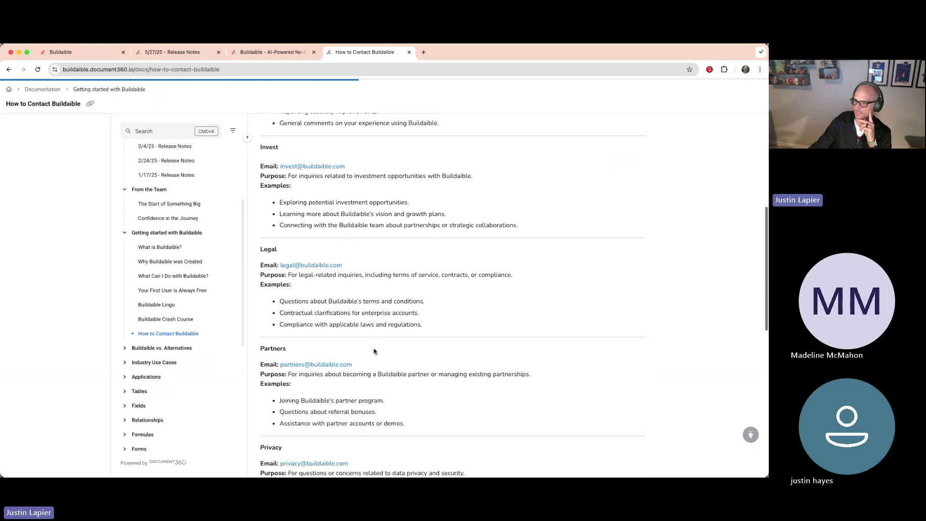
scroll(373, 351, down, 12)
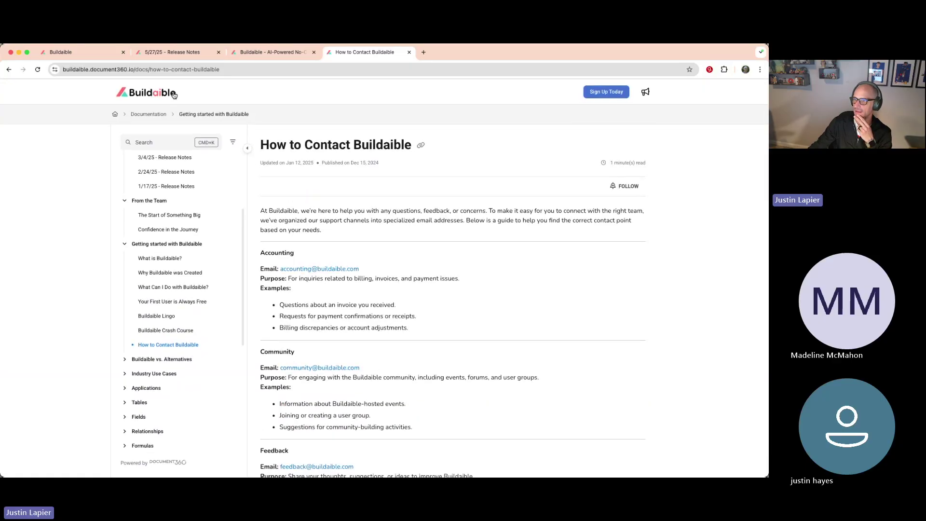
Step: Back on the 5/27/25 release notes, select the Versions value 4.6.2–4.7.1
click(201, 55)
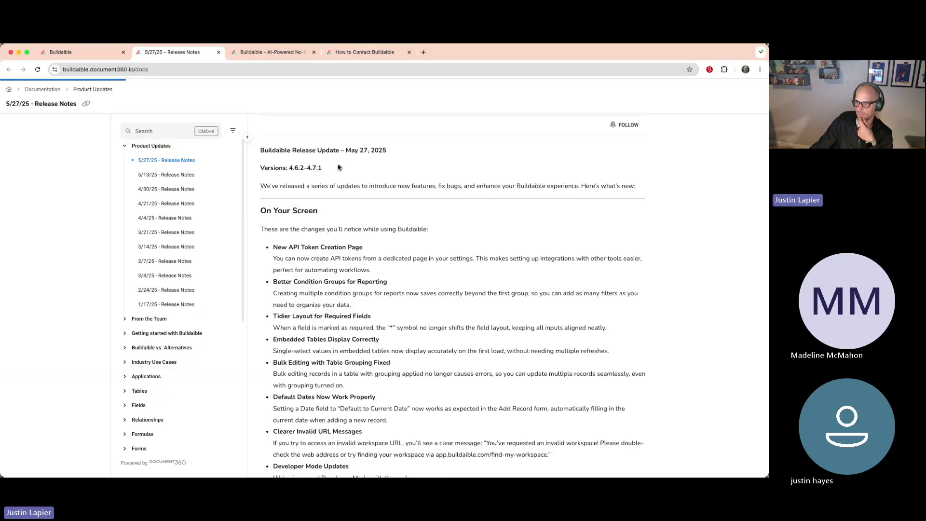
drag(325, 168, 291, 168)
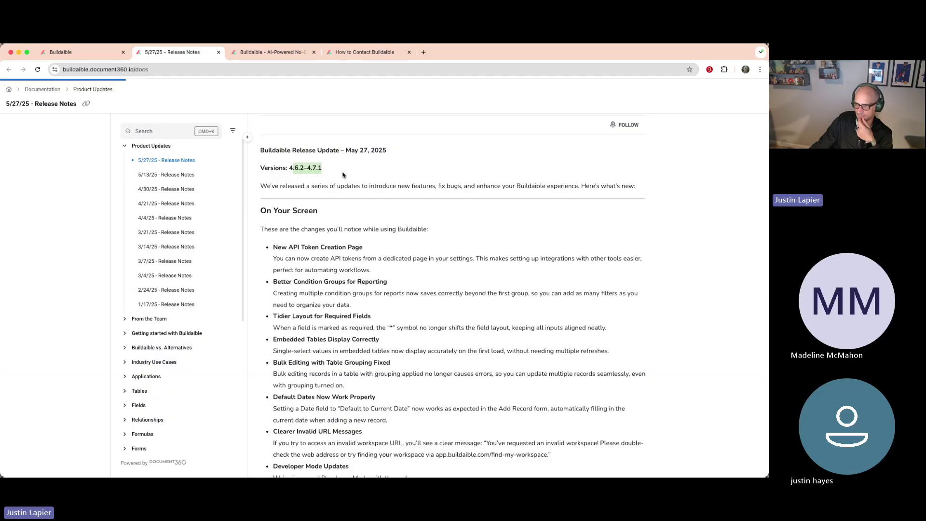
scroll(65, 193, down, 2)
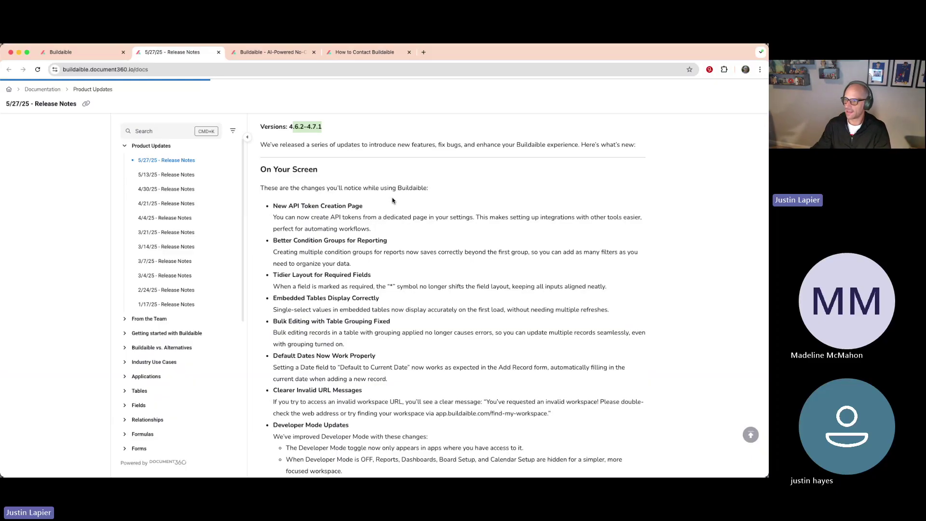
Step: Select the New API Token Creation Page bullet with its description
drag(374, 231, 268, 209)
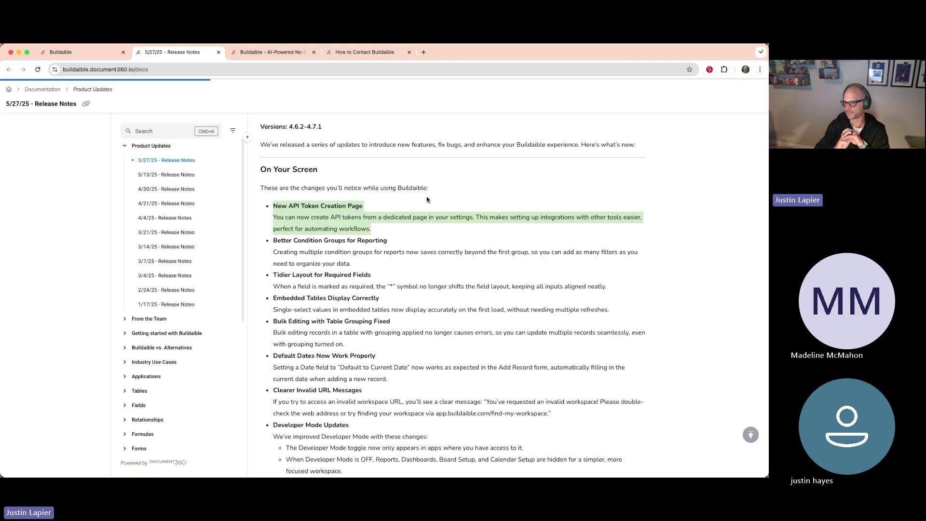
Step: Select the Better Condition Groups for Reporting and Tidier Layout for Required Fields release-note items
scroll(404, 245, down, 1)
drag(404, 244, 272, 214)
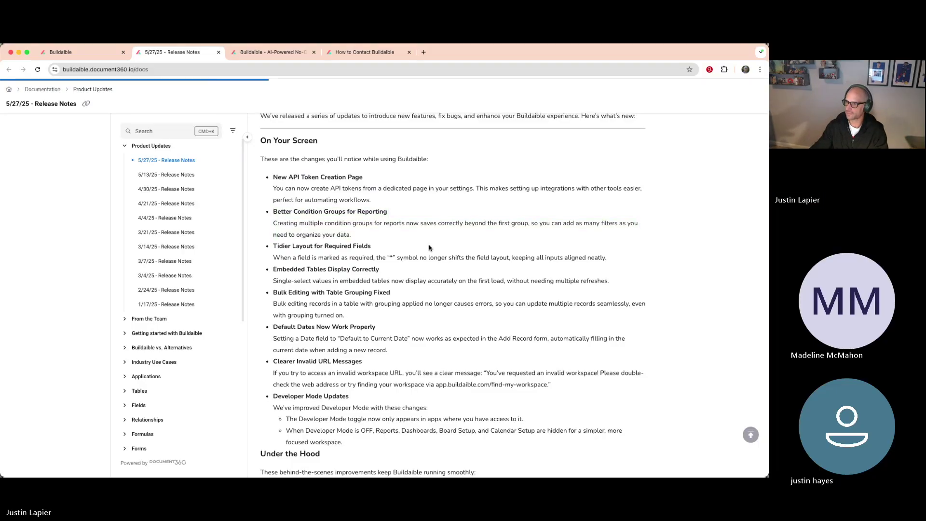
scroll(513, 236, down, 2)
drag(612, 228, 273, 214)
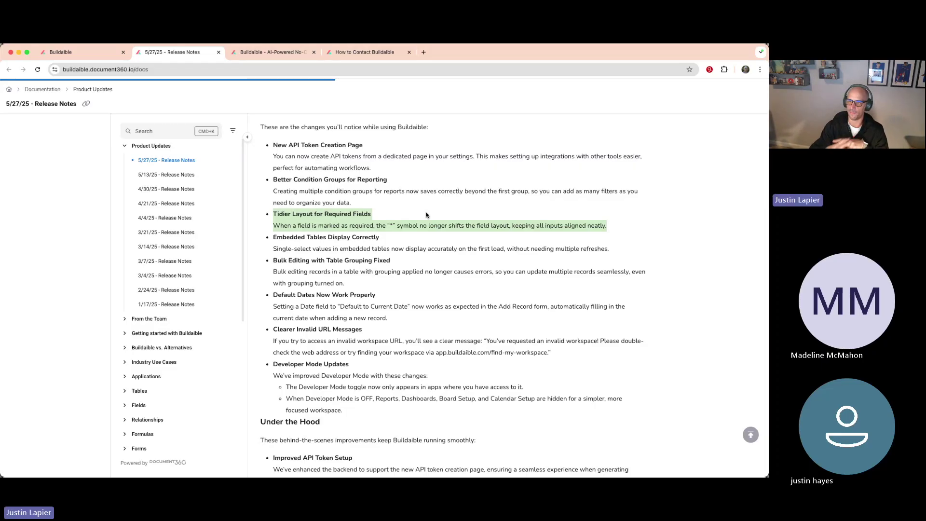
Step: In the Buildaible dashboard, open the Home Base app's Development Tasks table
click(94, 53)
scroll(236, 241, down, 3)
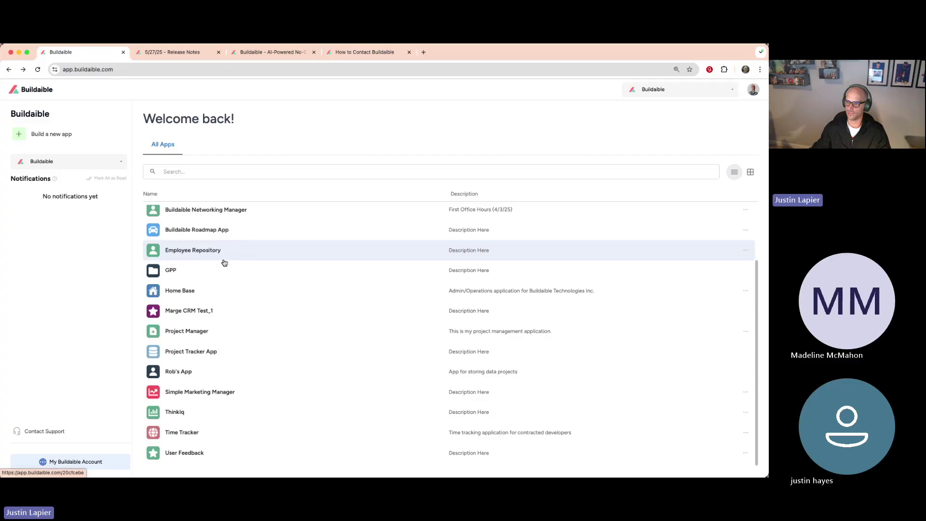
click(189, 290)
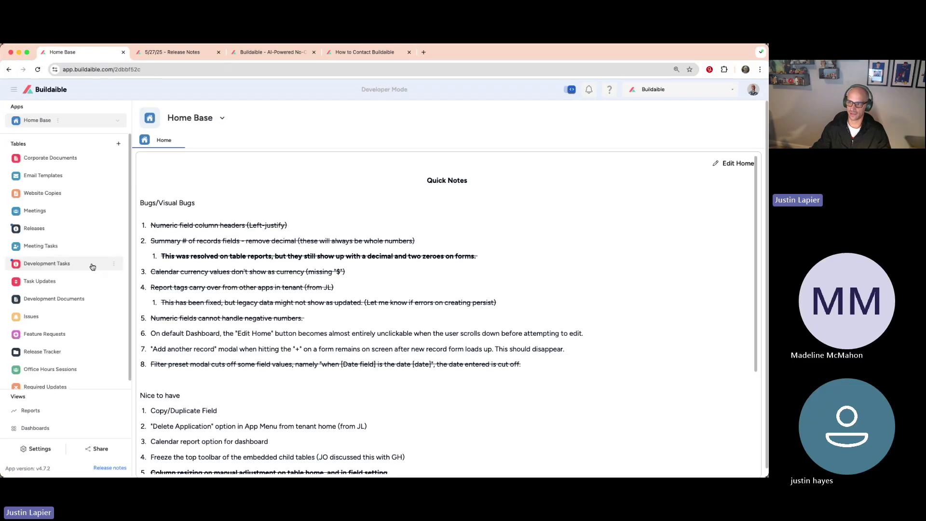
click(50, 268)
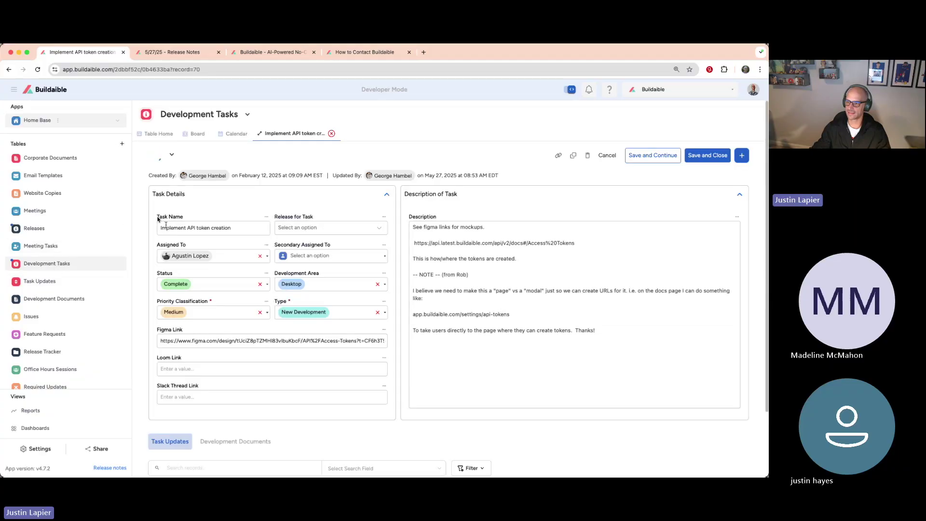
Step: Scroll through the API token task record, then switch to the Buildaible homepage tab
scroll(221, 258, down, 5)
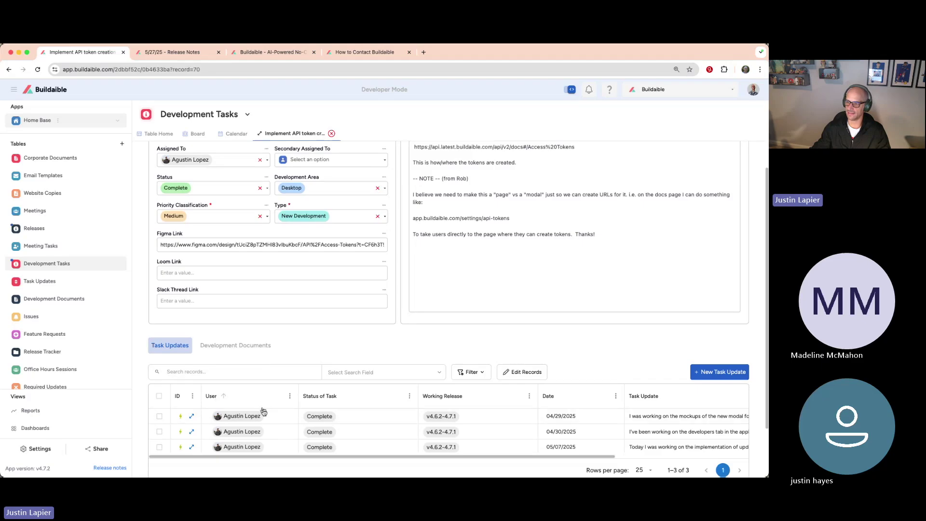
scroll(263, 411, up, 5)
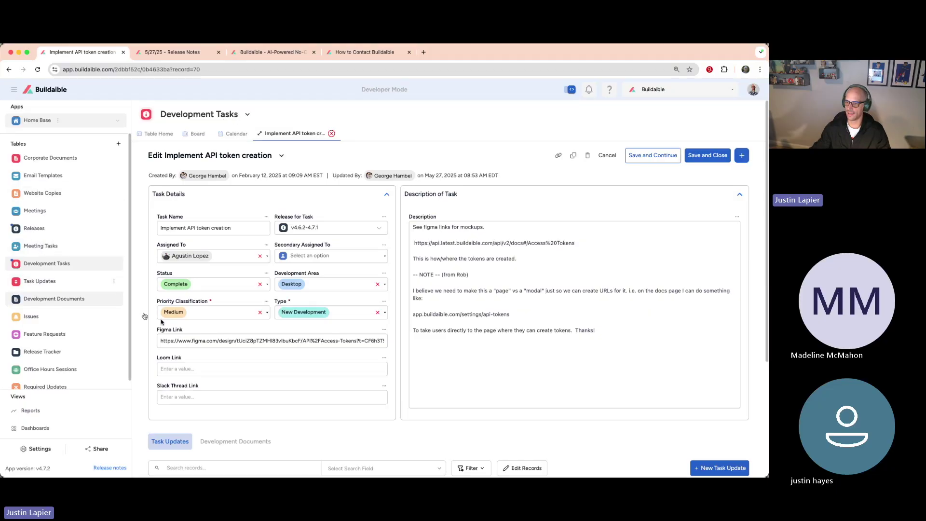
scroll(144, 316, down, 3)
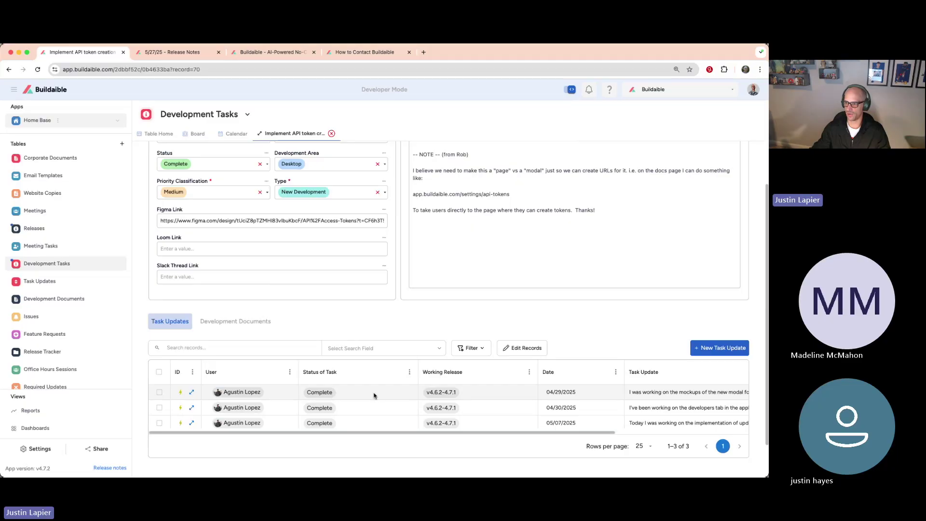
scroll(287, 395, down, 1)
scroll(287, 394, down, 1)
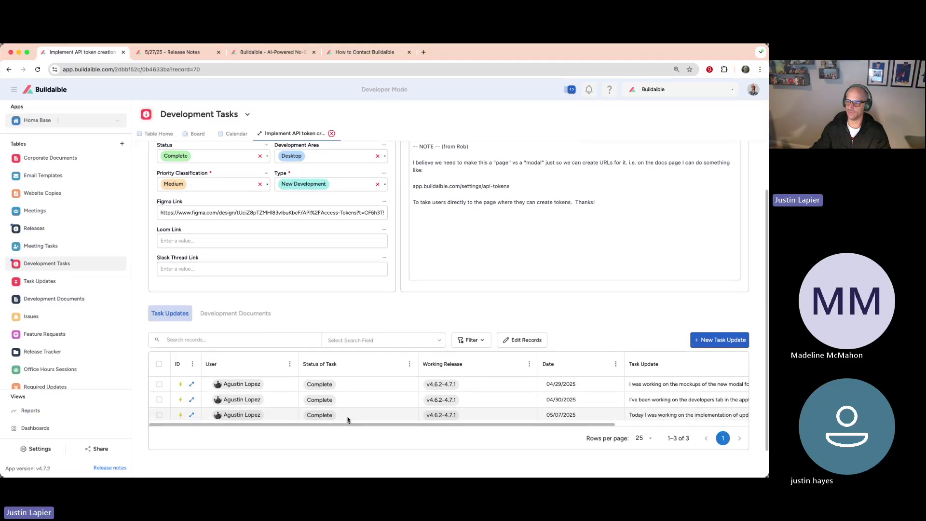
scroll(288, 165, down, 1)
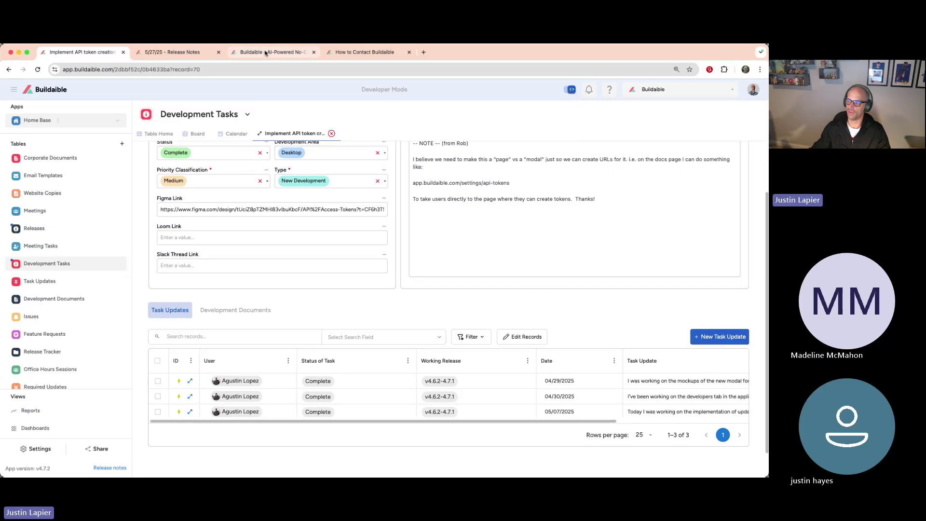
click(266, 53)
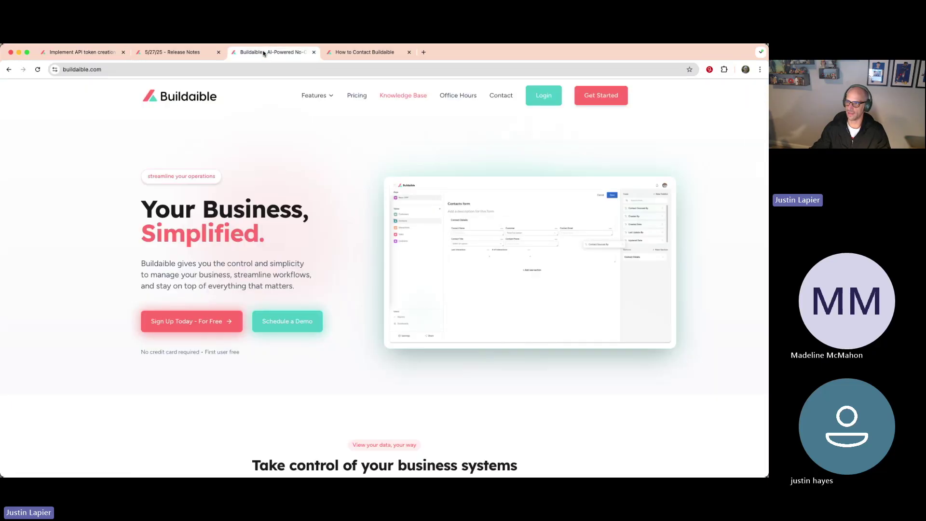
Step: Select the Bulk Editing with Table Grouping Fixed note, then return to the API token task
click(210, 53)
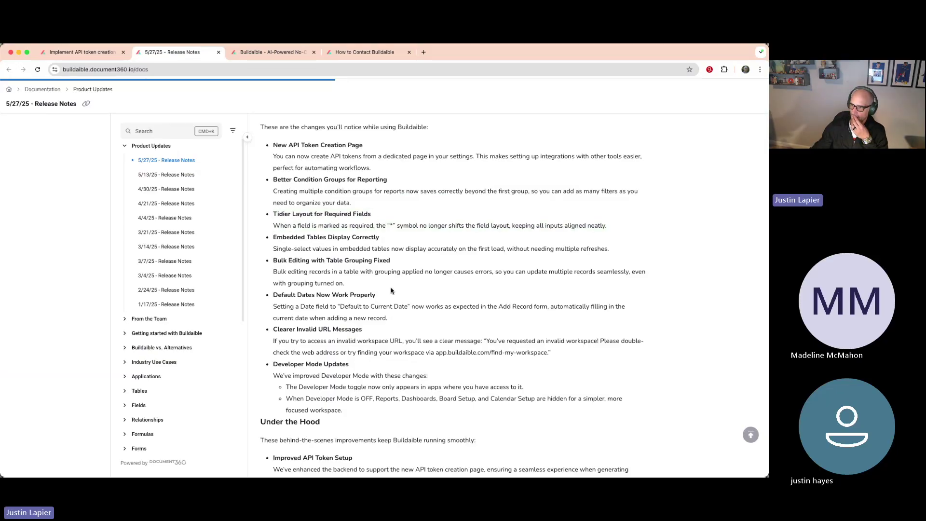
drag(394, 288, 271, 264)
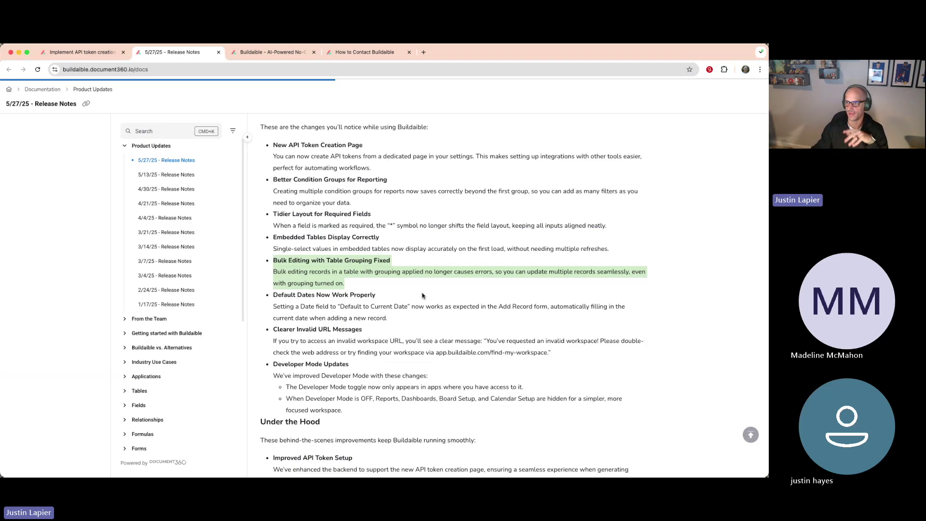
click(90, 54)
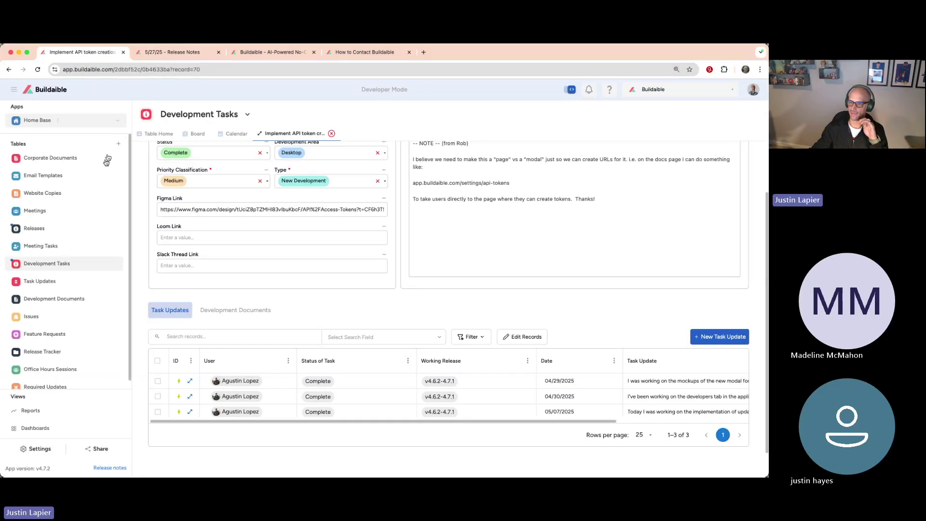
Step: Show the Development Tasks Table Home list and close the API token record tab
click(40, 262)
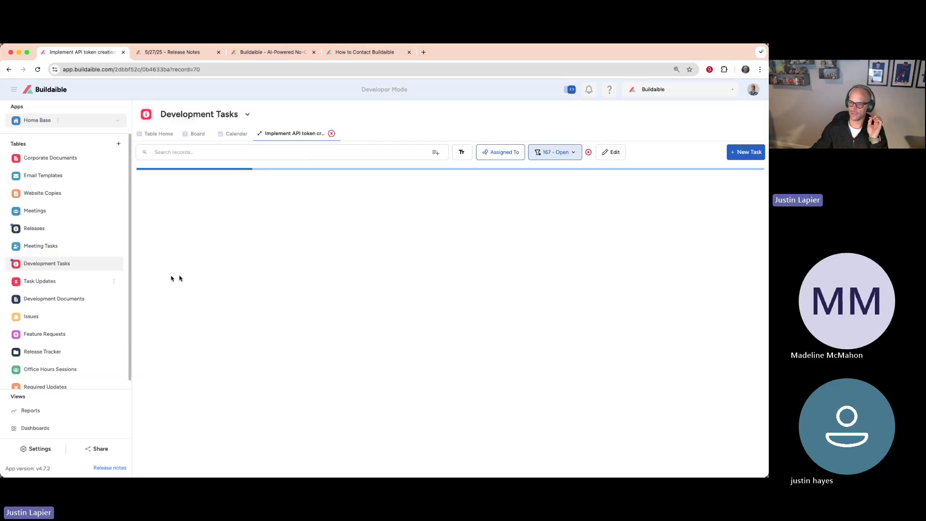
click(157, 134)
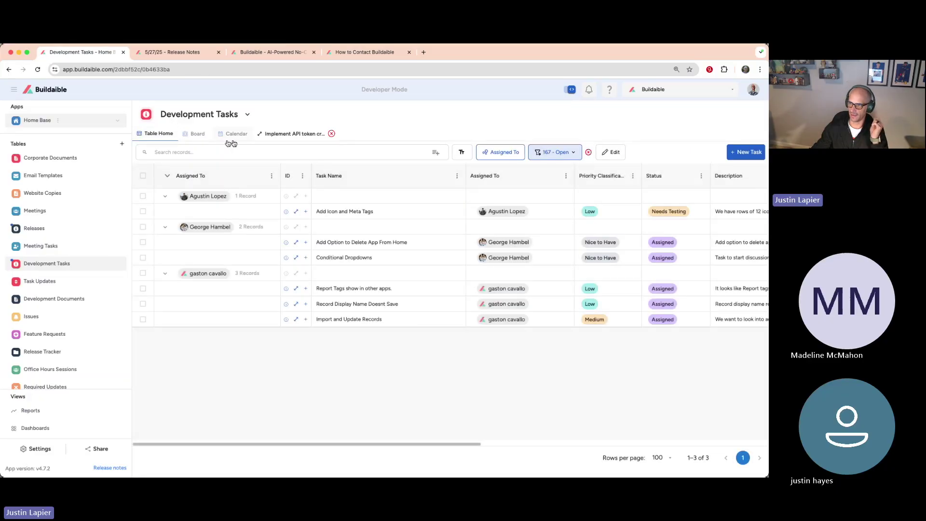
click(331, 134)
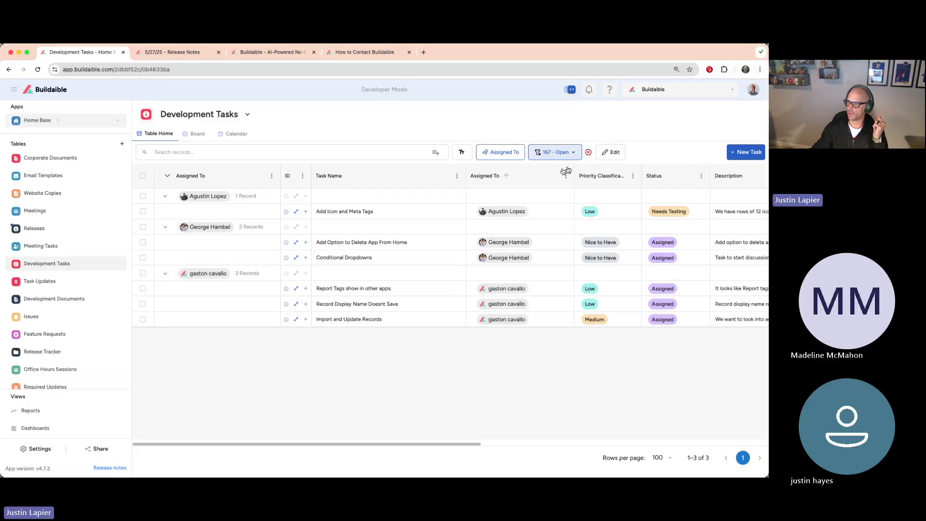
Step: Open the Assigned To and Priority dropdowns in grid edit mode, then dismiss without changes
click(606, 151)
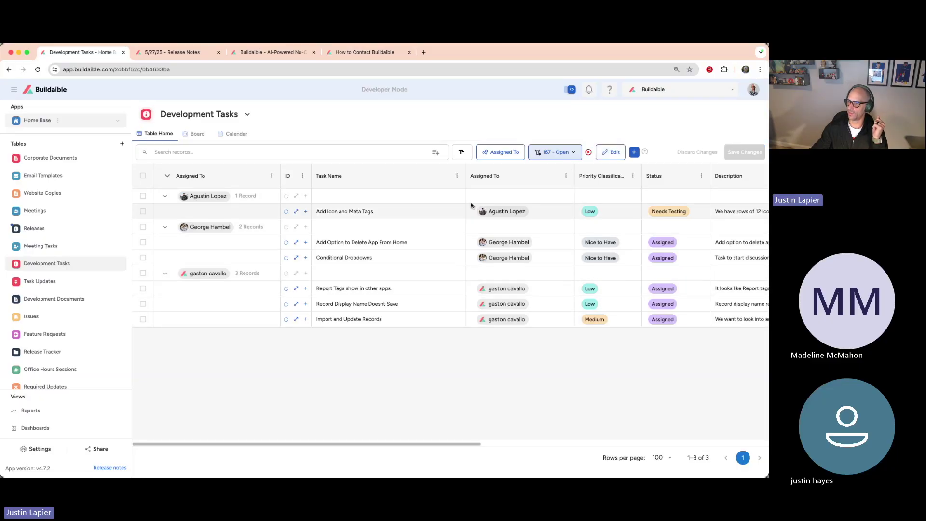
click(397, 212)
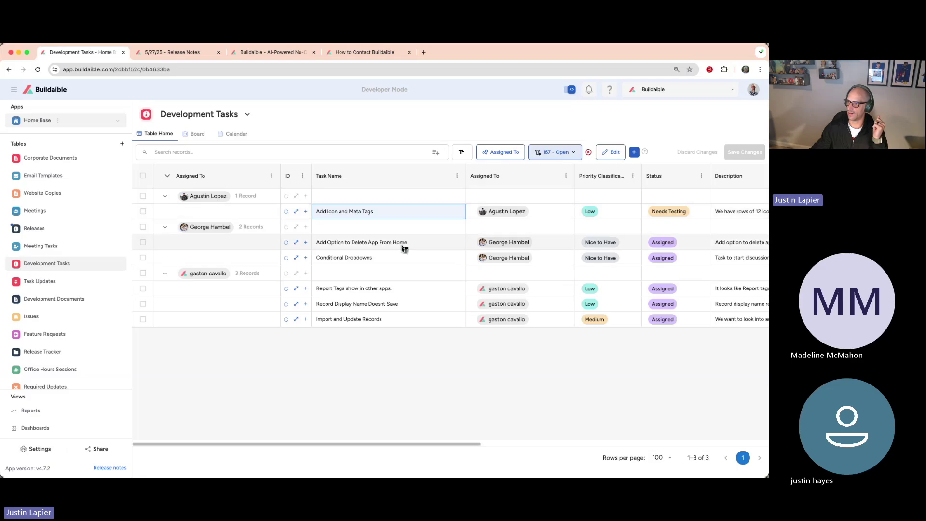
click(539, 210)
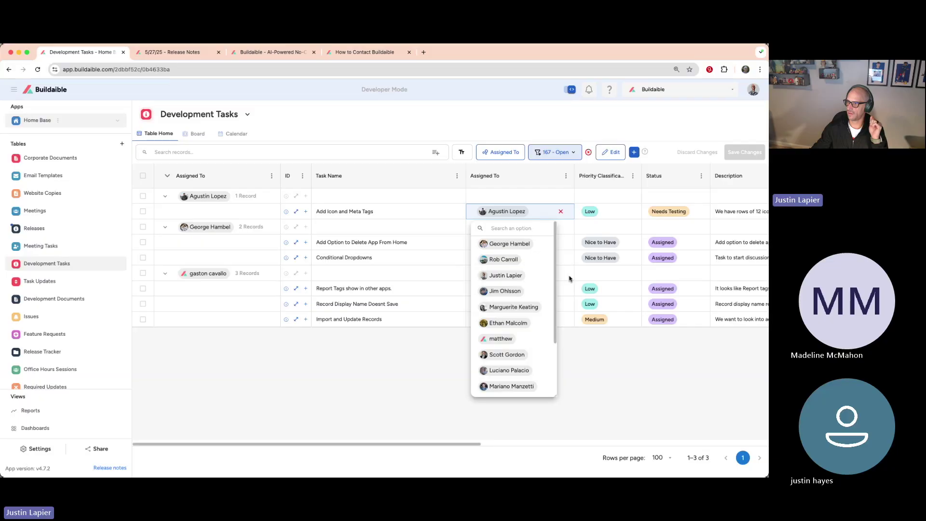
click(608, 242)
click(625, 242)
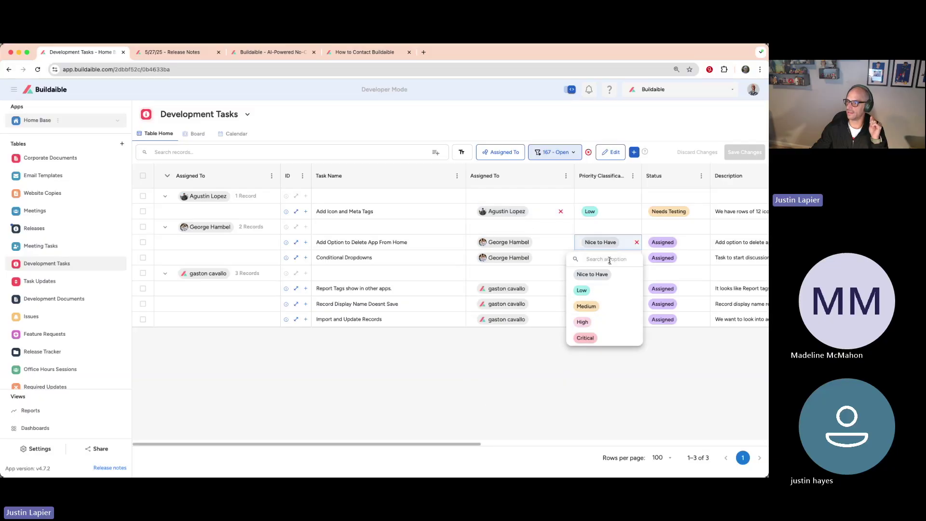
click(343, 129)
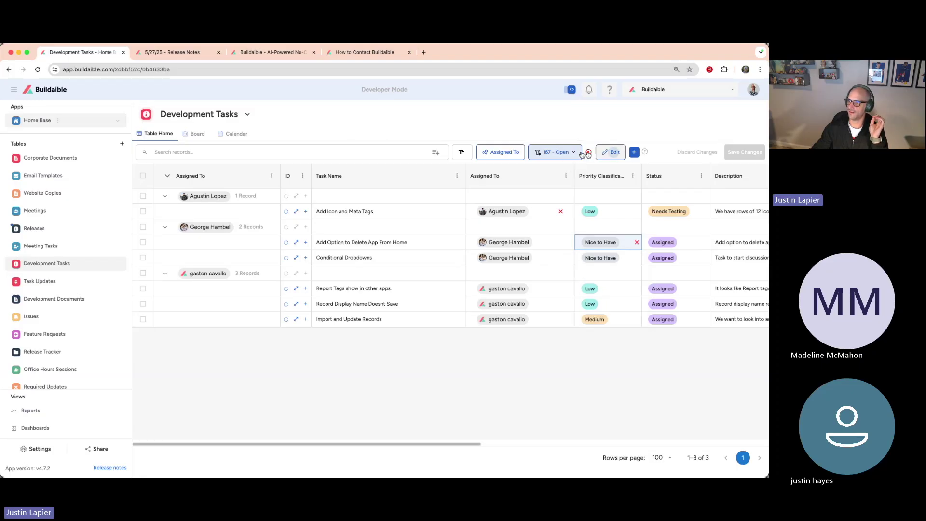
Step: Return to the 5/27/25 release notes and close the Buildaible homepage tab
click(267, 52)
click(191, 52)
click(314, 52)
Step: Close the contact article, select the Default Dates Now Work Properly note, and return to Development Tasks
click(314, 52)
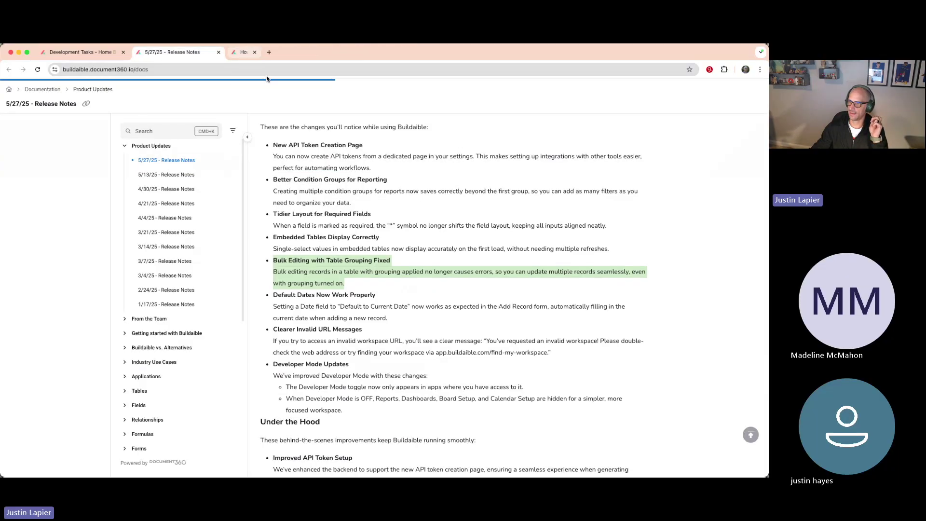
scroll(377, 256, down, 2)
drag(411, 269, 277, 240)
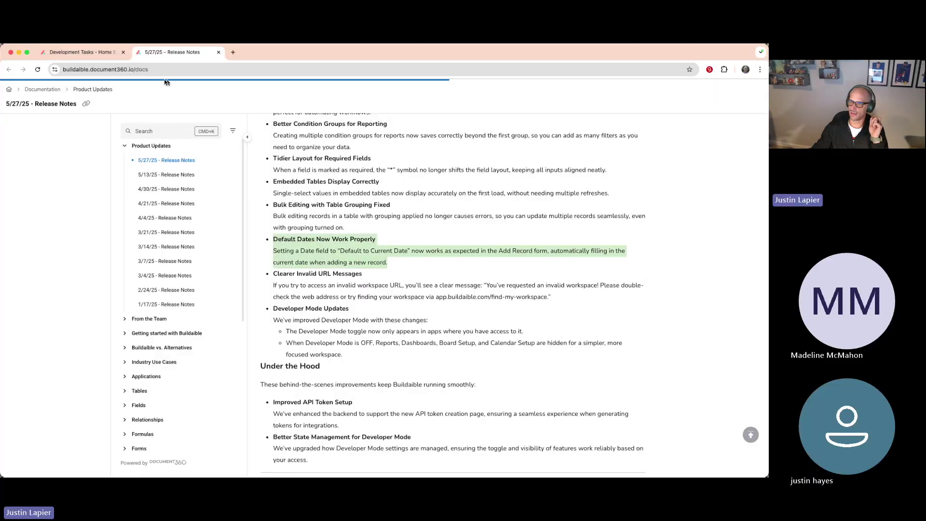
click(93, 53)
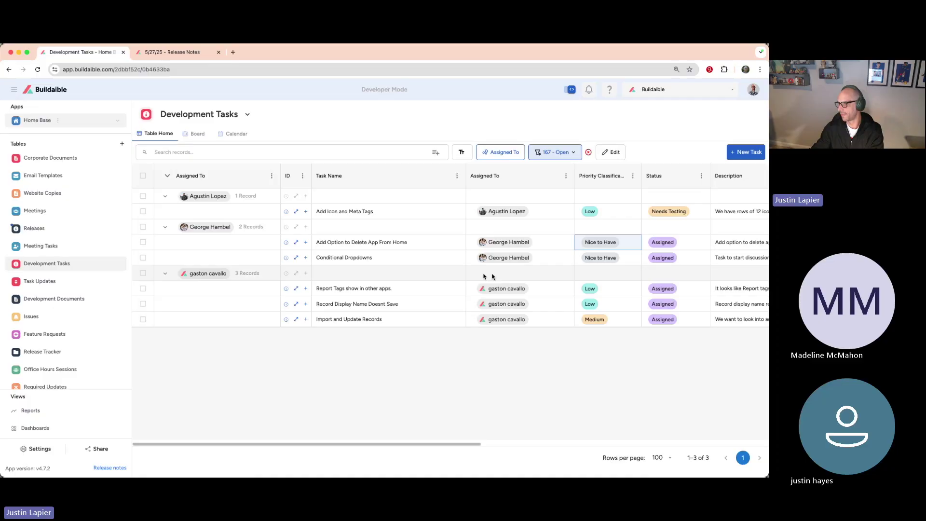
Step: View the Add Icon and Meta Tags task record, then go to the Meeting Tasks table
scroll(480, 249, right, 5)
scroll(479, 247, right, 5)
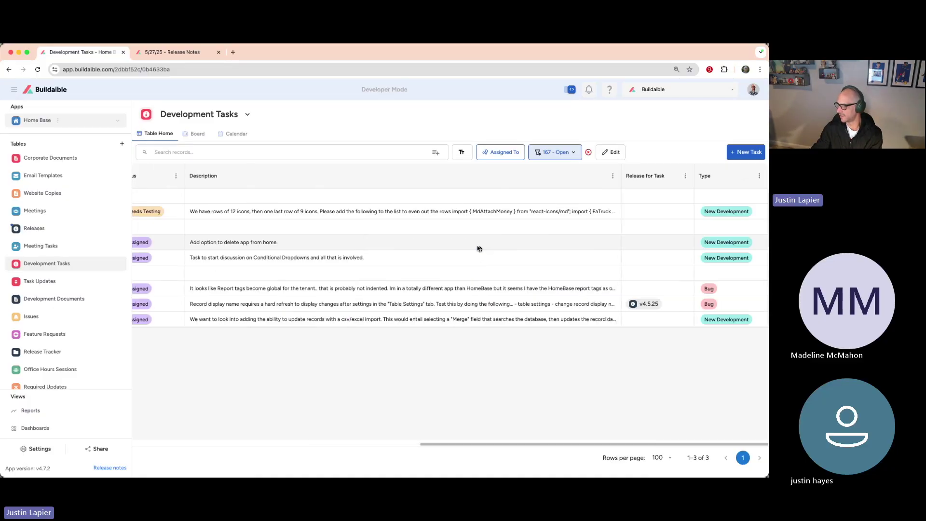
scroll(447, 247, left, 15)
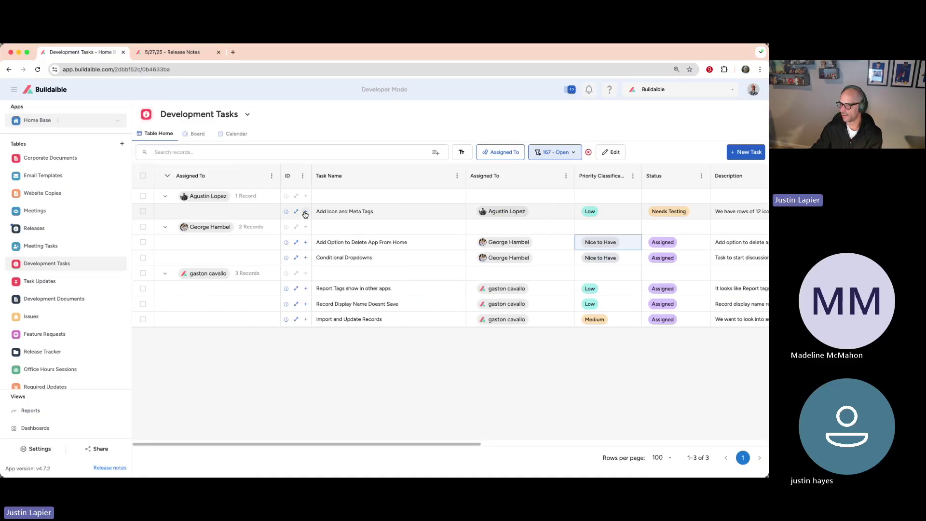
click(295, 212)
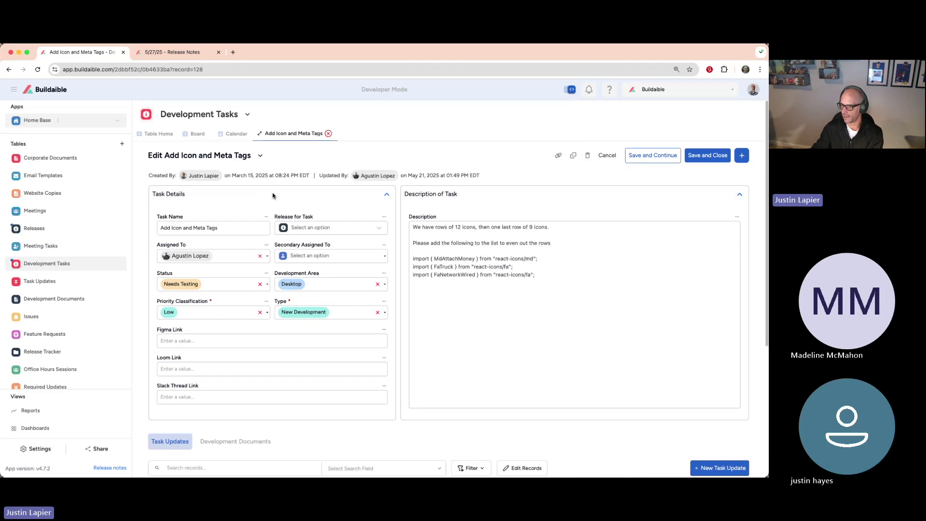
scroll(272, 195, down, 4)
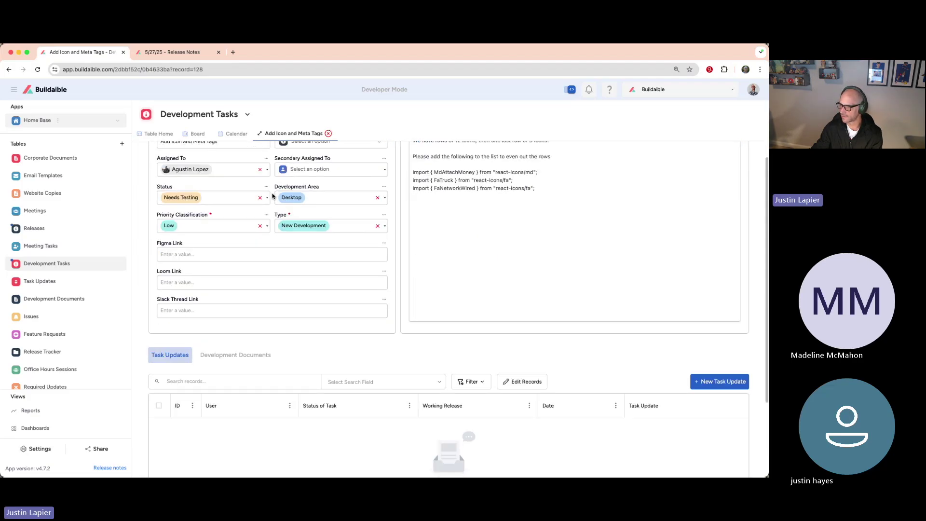
scroll(273, 195, up, 4)
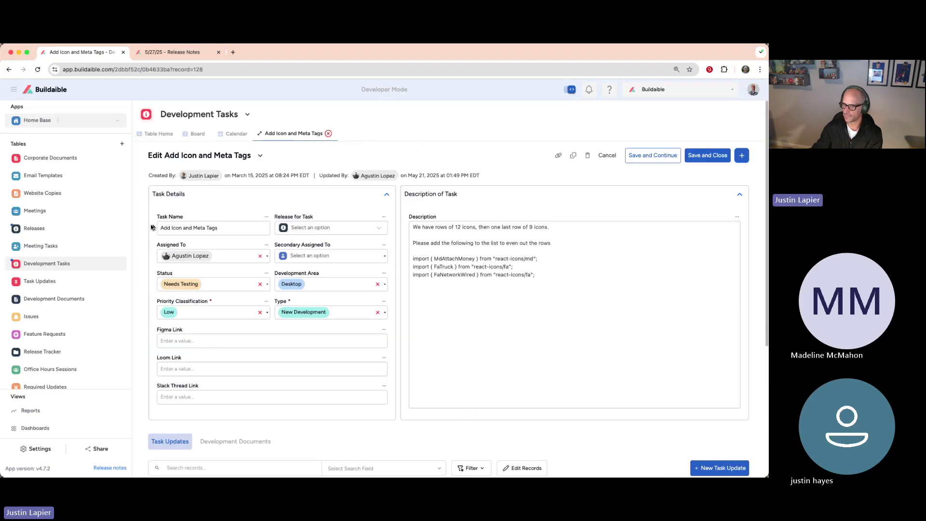
click(55, 244)
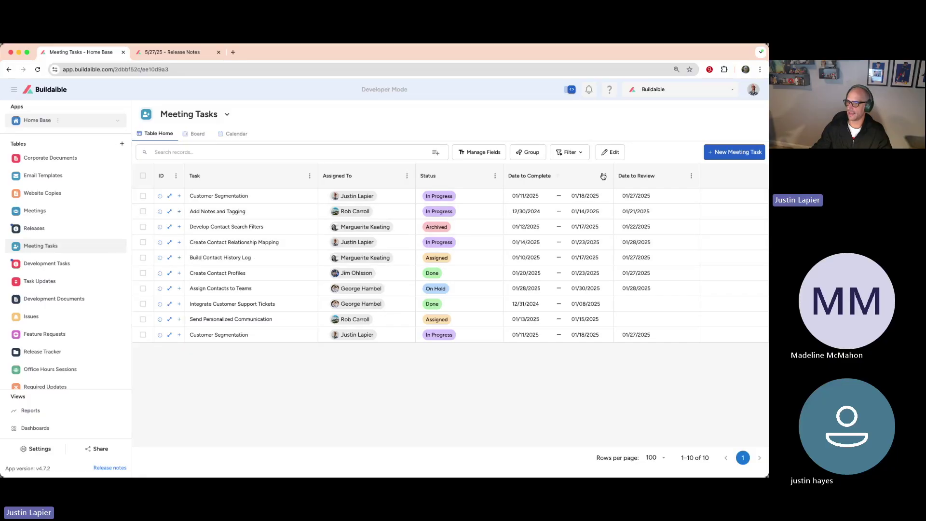
Step: Turn on Default to Current Date for the Meeting Tasks Date to Review field and save it
click(691, 176)
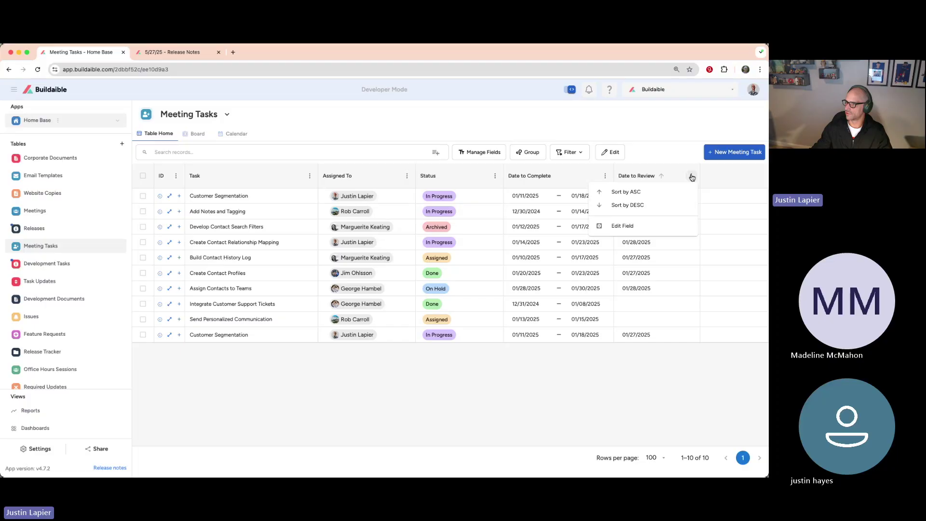
click(651, 230)
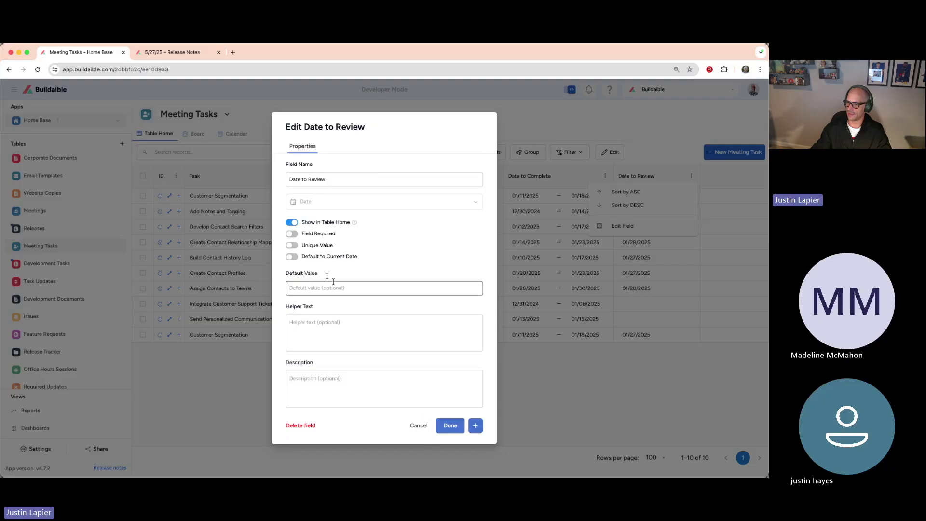
click(292, 256)
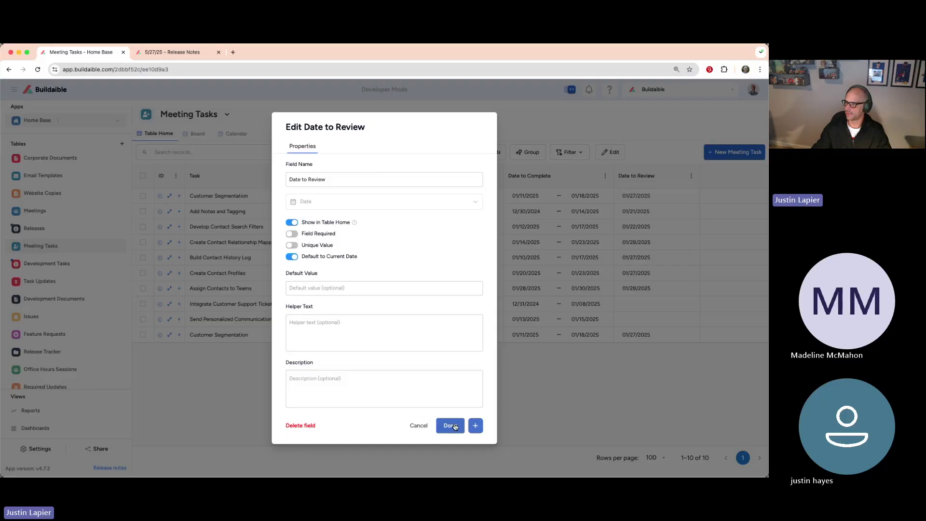
click(452, 425)
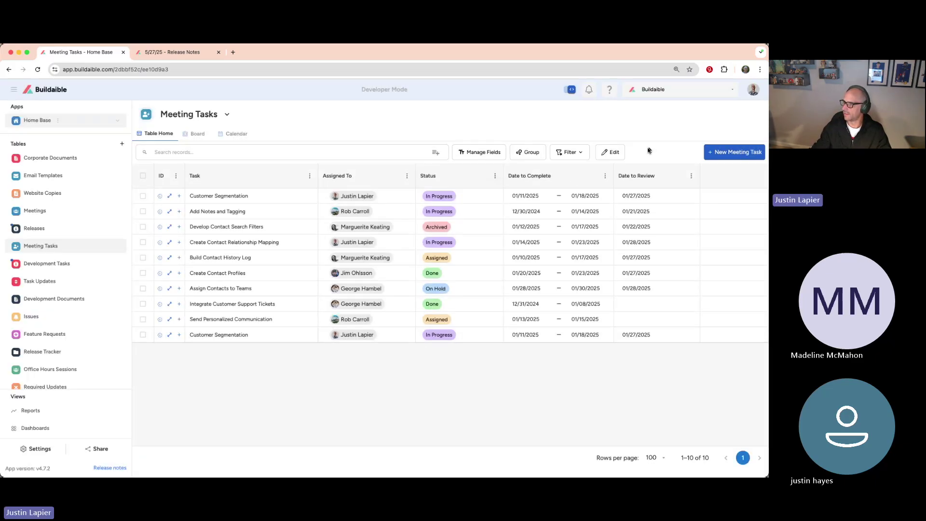
Step: Start a new Meeting Task with Date to Review set to 05/28/2025
click(708, 155)
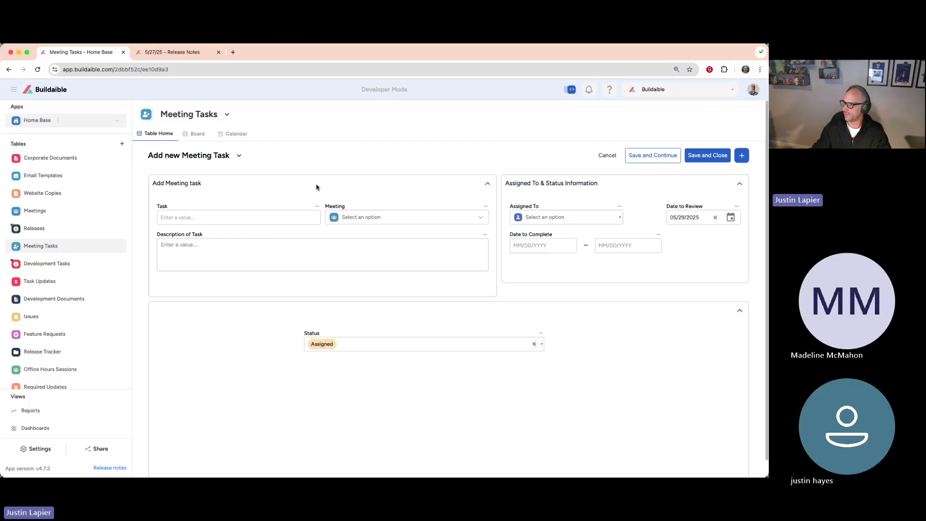
drag(697, 218, 661, 218)
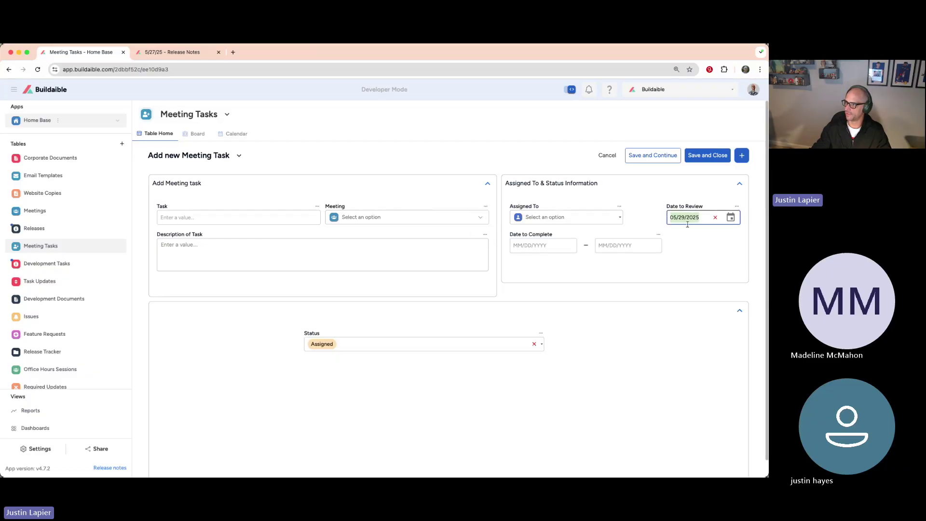
scroll(593, 320, down, 1)
scroll(594, 320, up, 1)
click(705, 218)
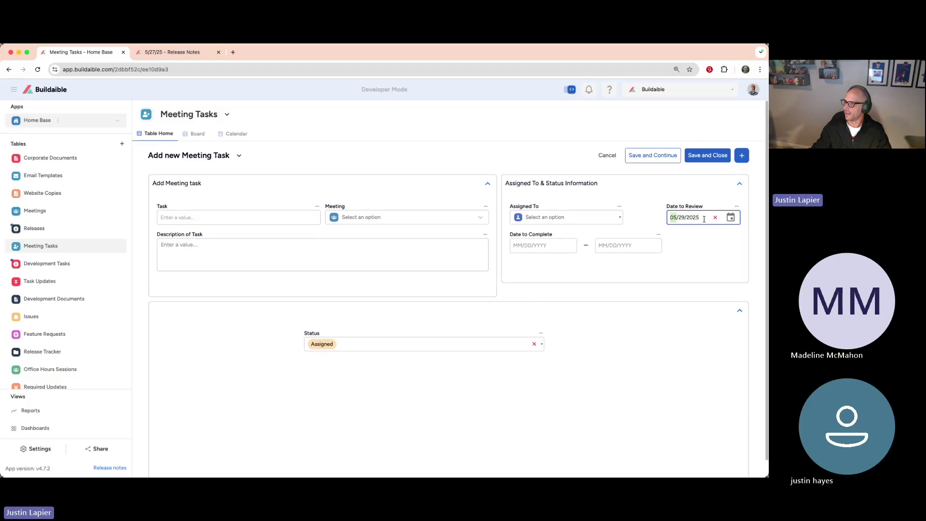
click(731, 217)
click(671, 341)
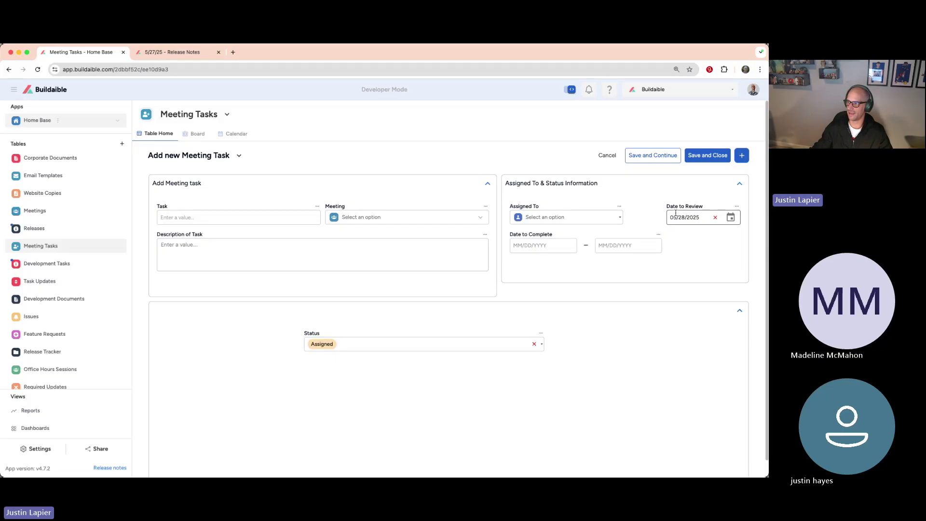
click(703, 219)
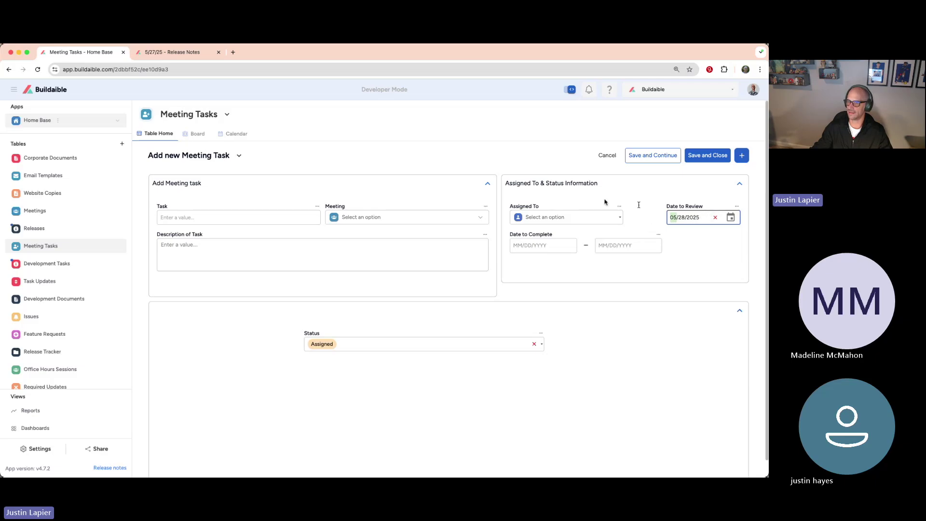
click(151, 54)
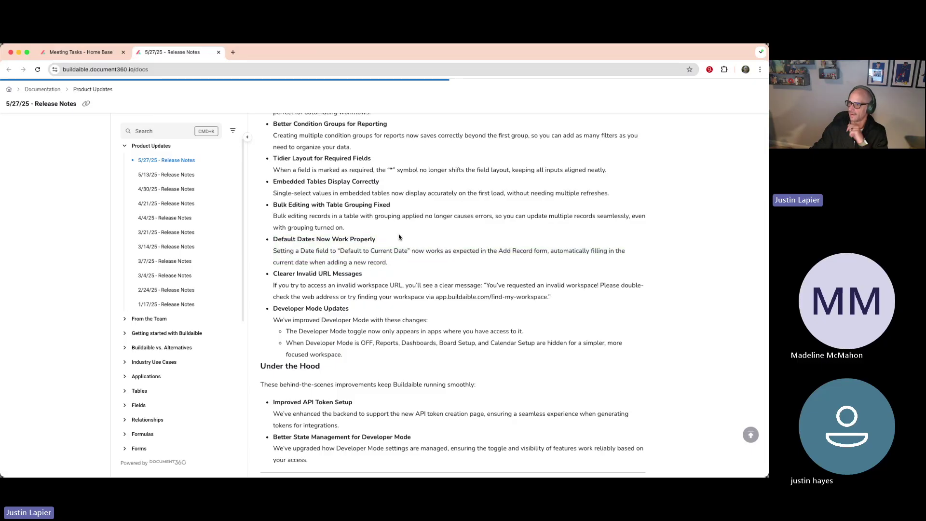
drag(551, 297, 272, 274)
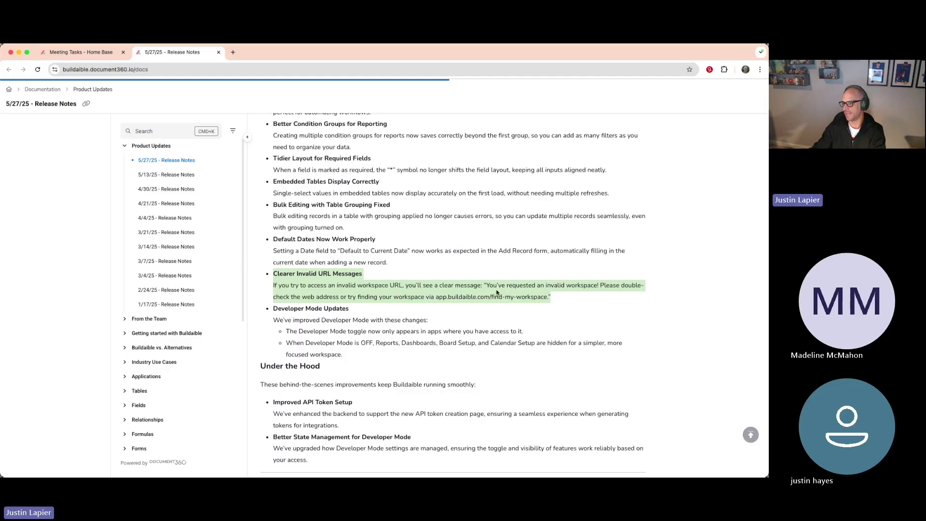
drag(488, 285, 594, 285)
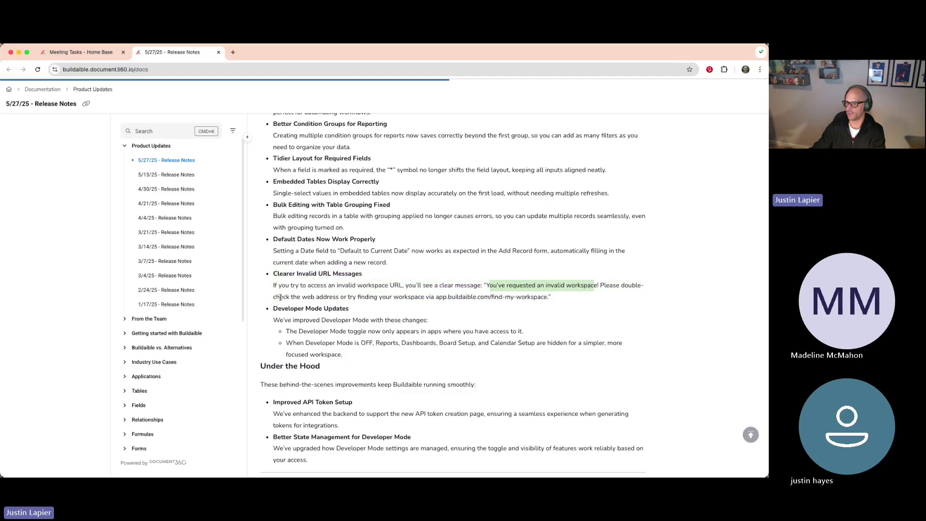
drag(281, 297, 546, 298)
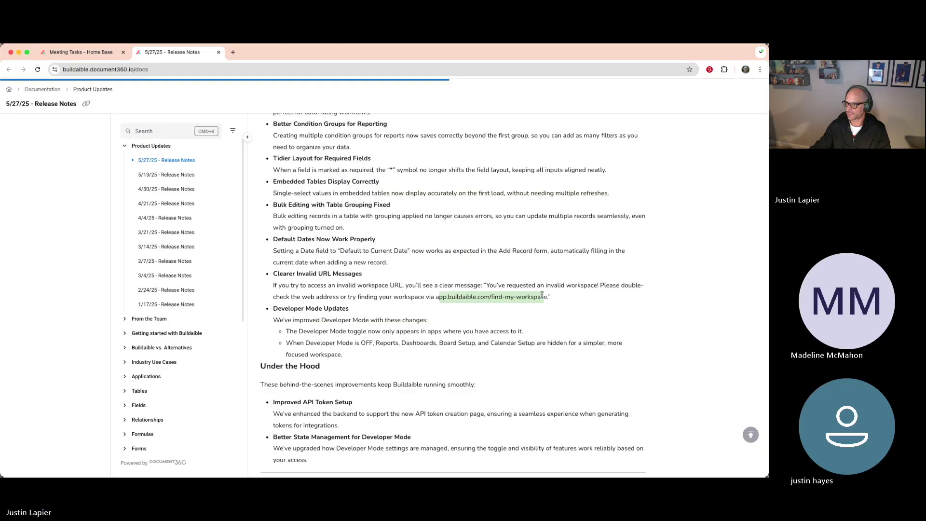
scroll(518, 350, down, 1)
scroll(518, 350, down, 2)
drag(468, 323, 264, 287)
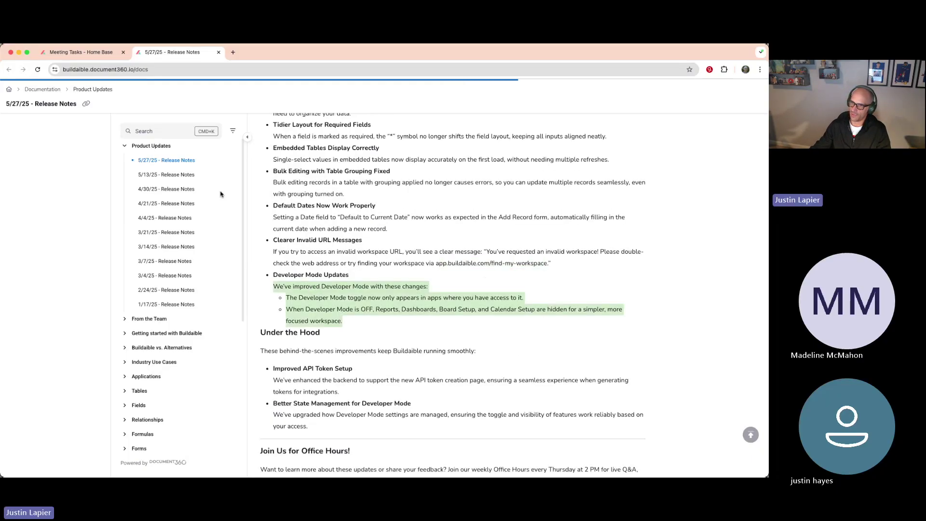
click(96, 56)
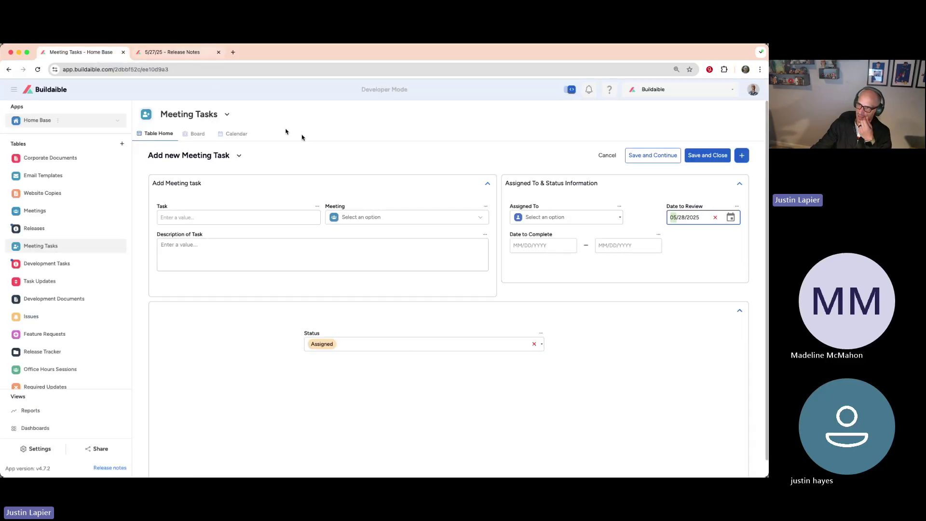
click(516, 121)
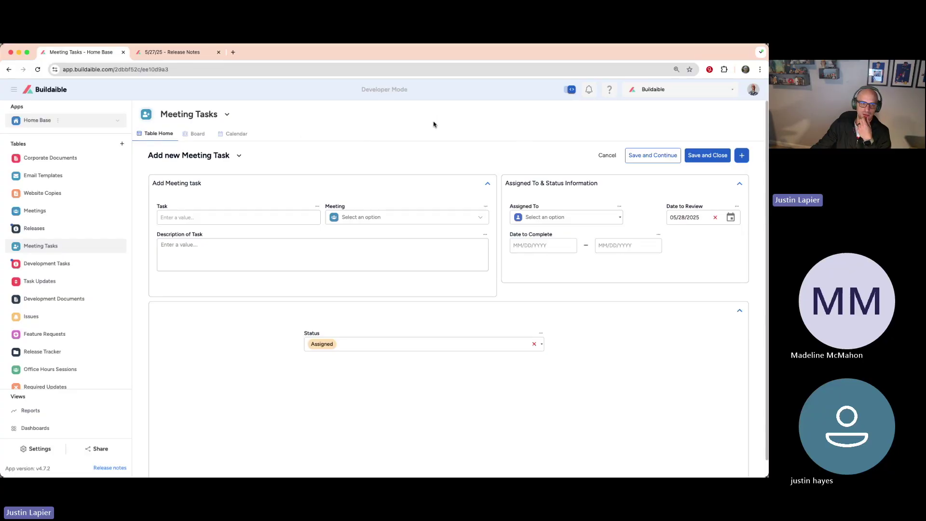
click(227, 115)
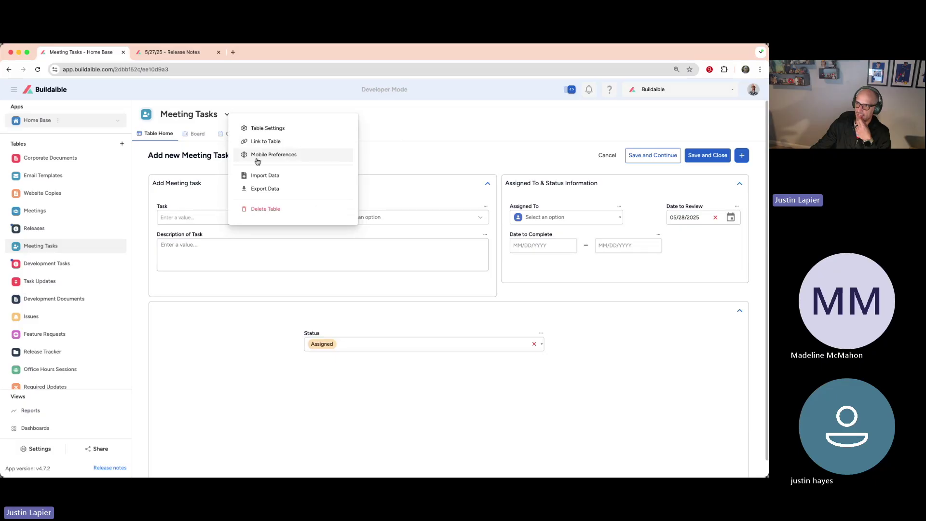
click(395, 145)
click(570, 90)
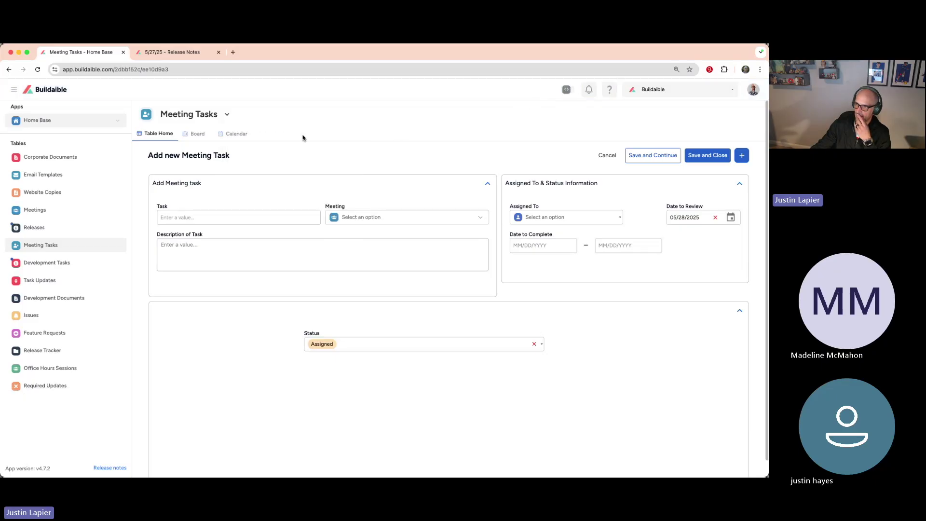
click(227, 115)
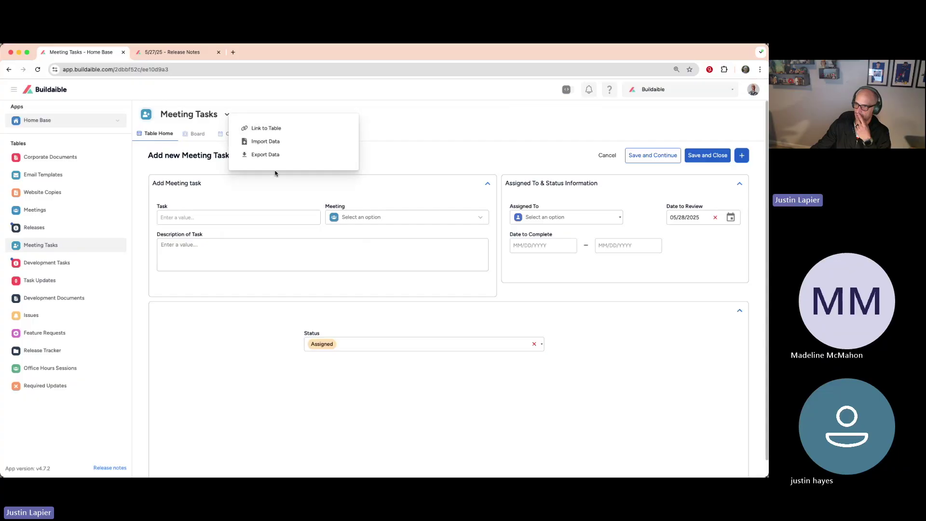
click(461, 112)
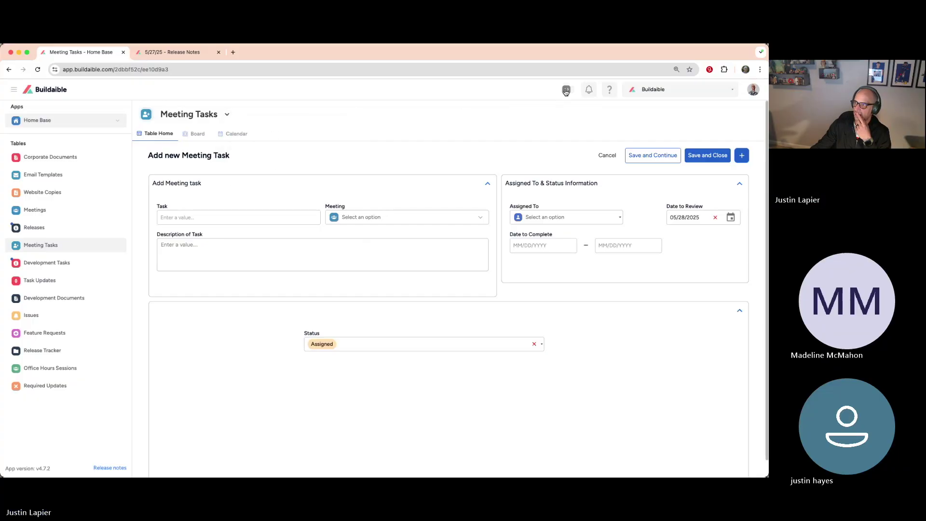
click(567, 90)
click(186, 53)
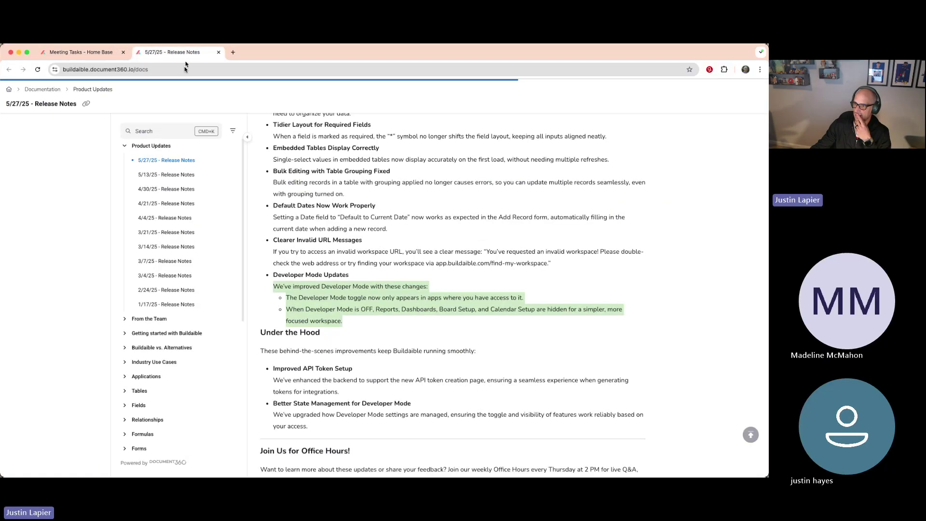
drag(526, 298, 284, 301)
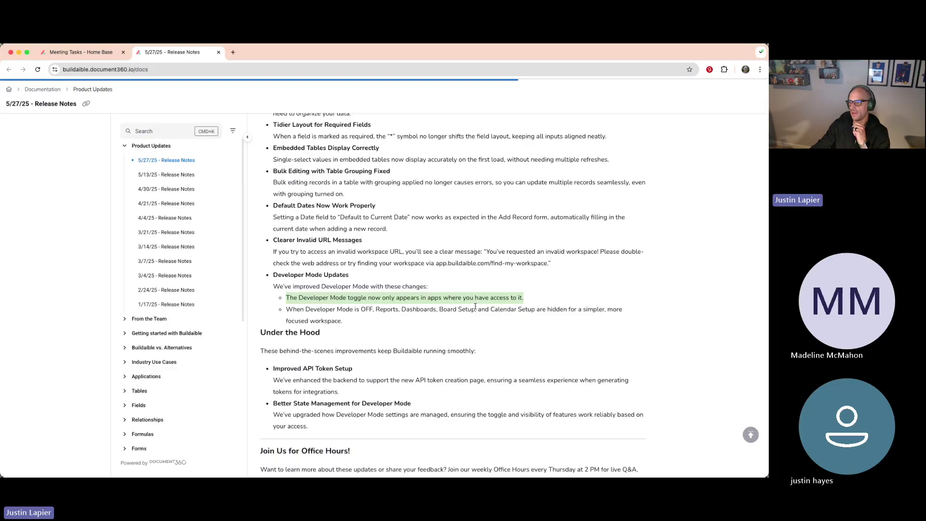
drag(529, 298, 288, 298)
click(80, 52)
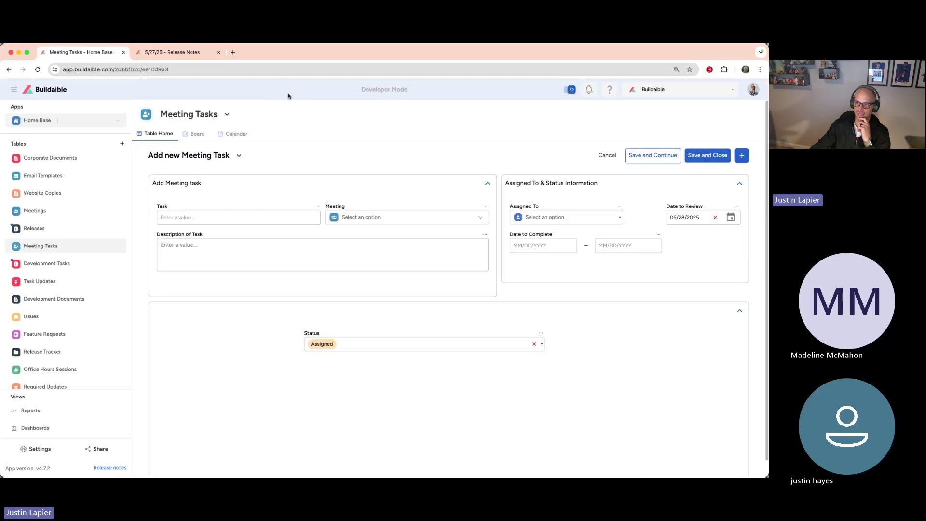
click(173, 53)
drag(438, 325, 285, 309)
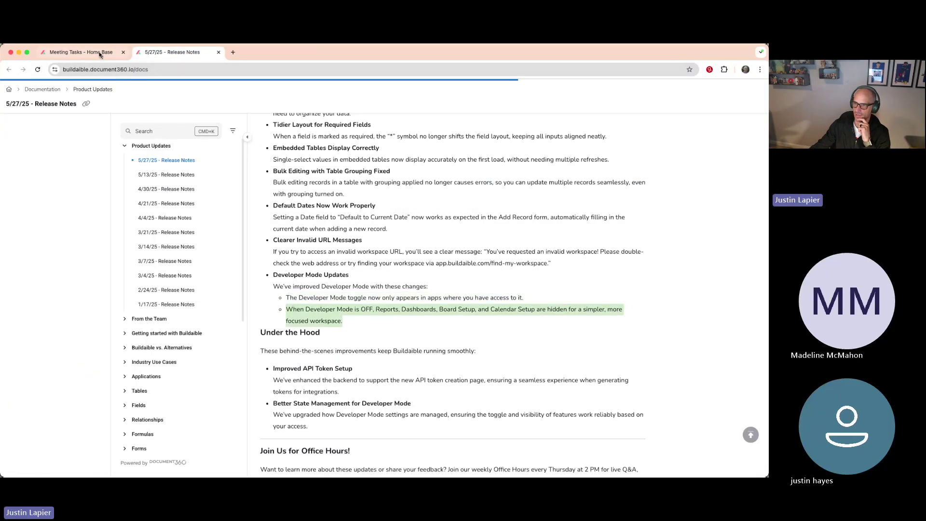
click(95, 53)
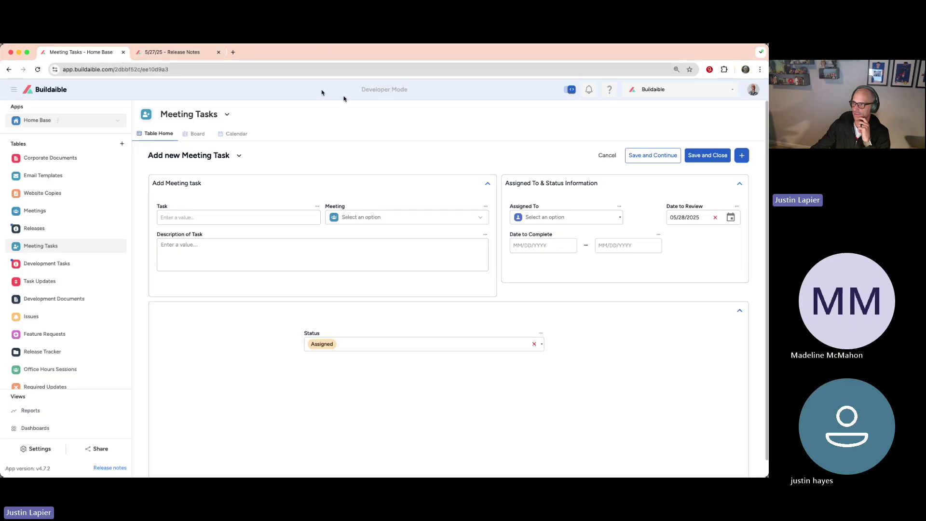
click(571, 90)
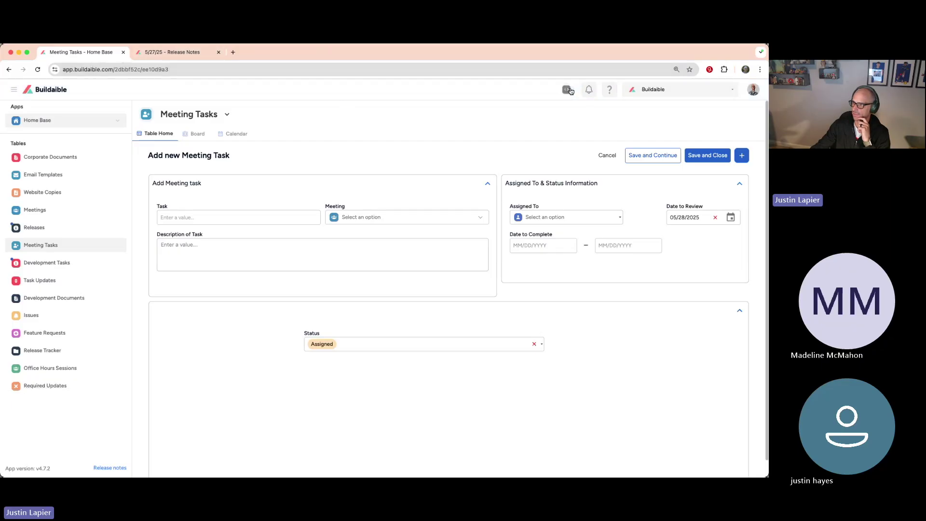
click(570, 91)
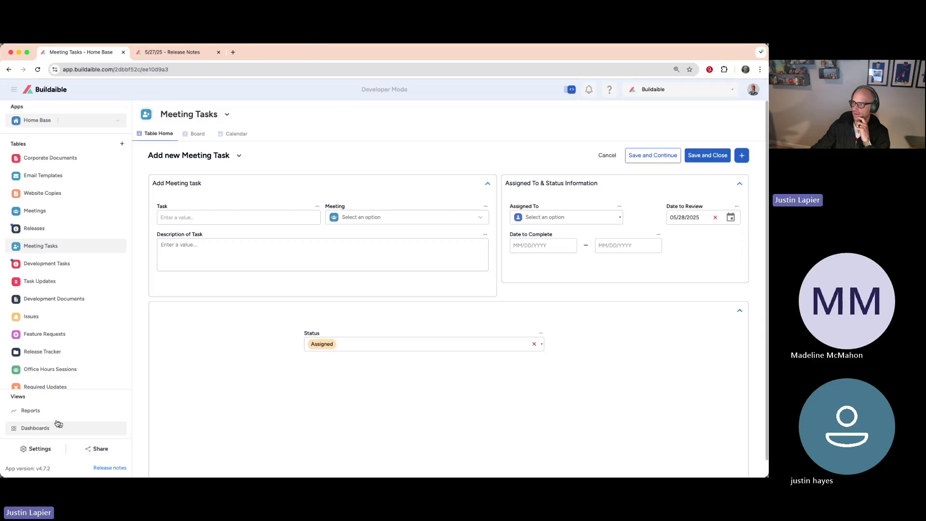
click(571, 90)
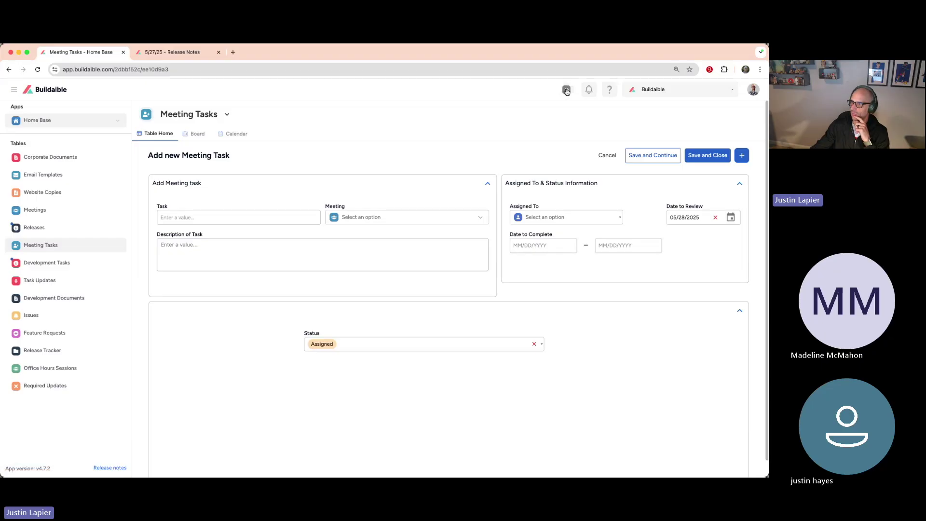
click(567, 91)
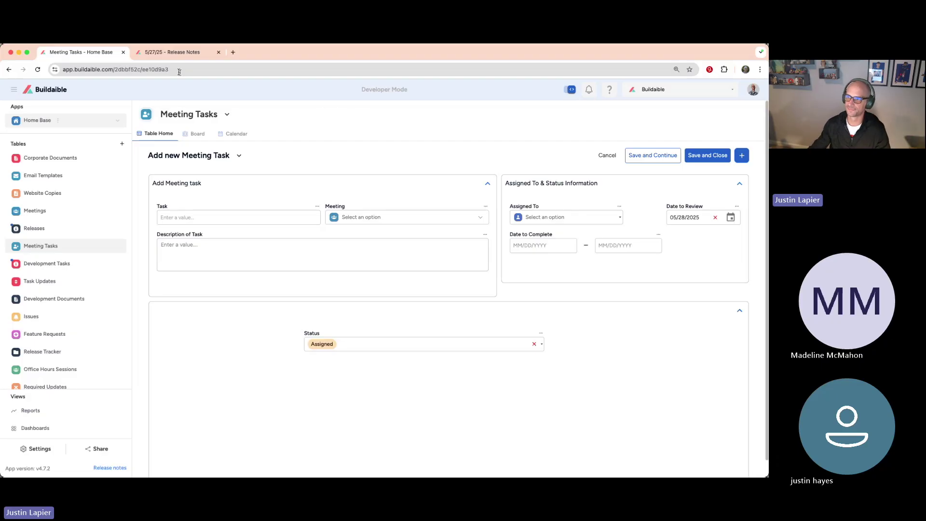
Step: Switch to the 5/27/25 Release Notes page and scroll into the notes
click(170, 52)
scroll(81, 182, down, 1)
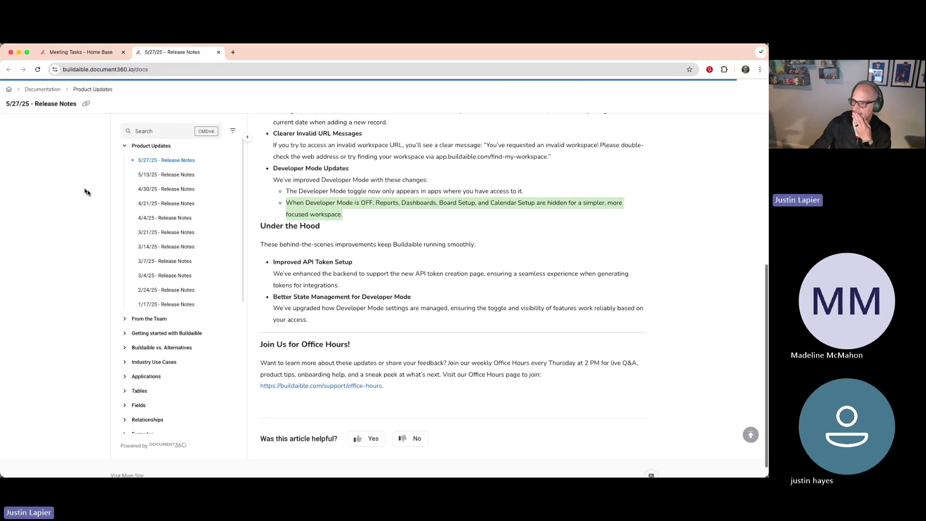
drag(372, 285, 277, 264)
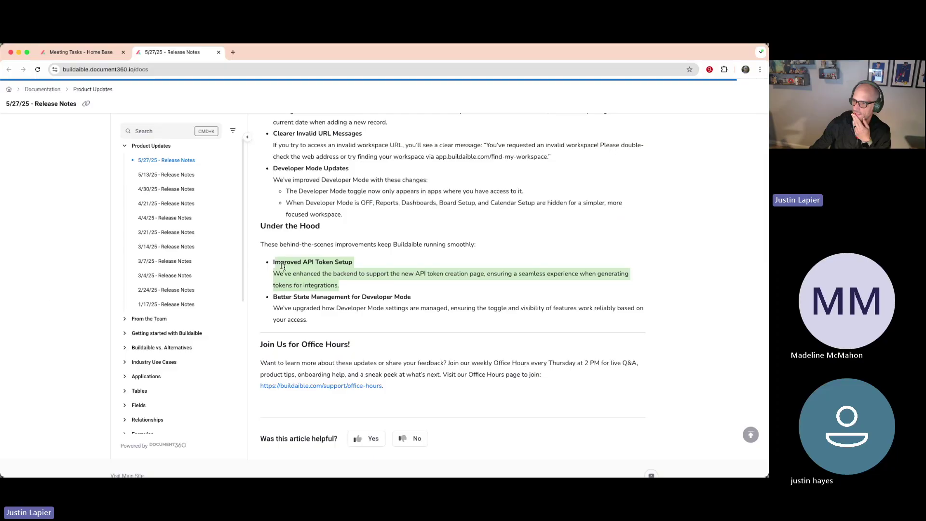
click(466, 289)
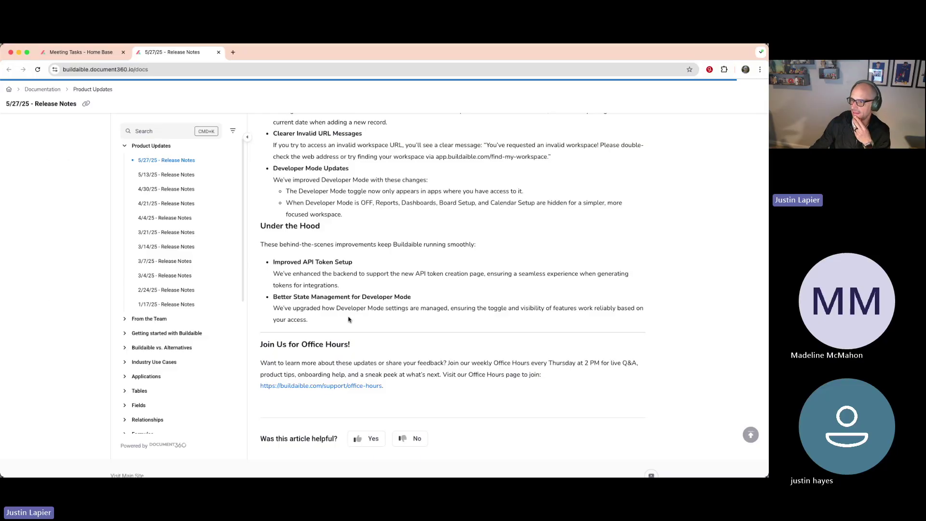
Step: Highlight the Developer Mode Updates notes, including Better State Management, then scroll back to the top
drag(308, 320, 274, 298)
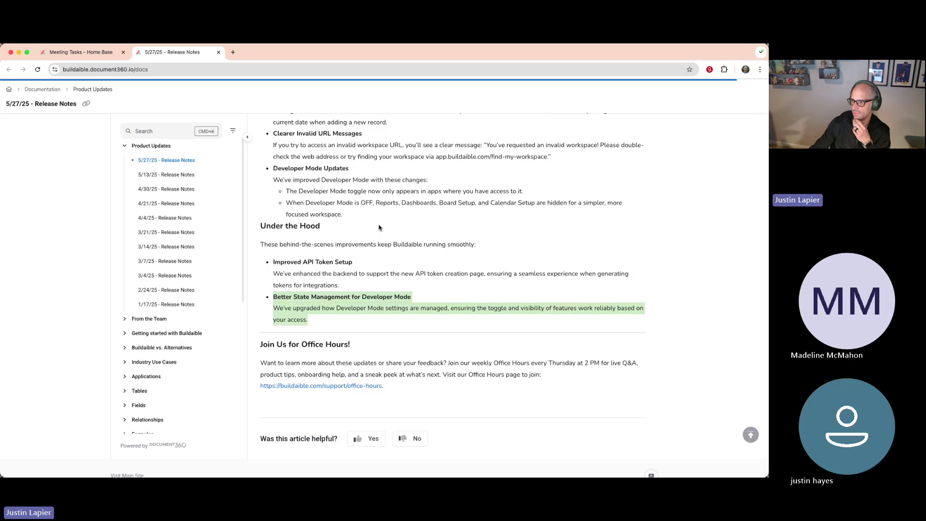
drag(361, 217, 272, 170)
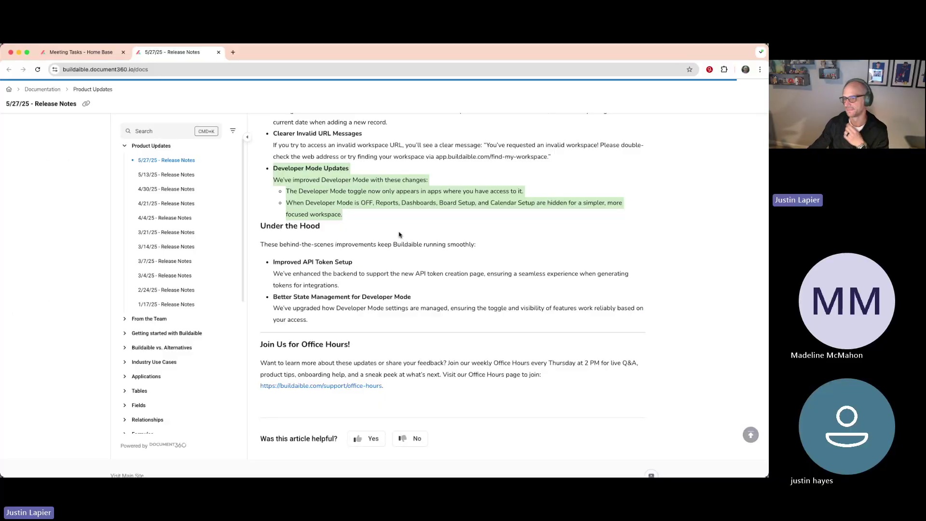
scroll(391, 234, up, 2)
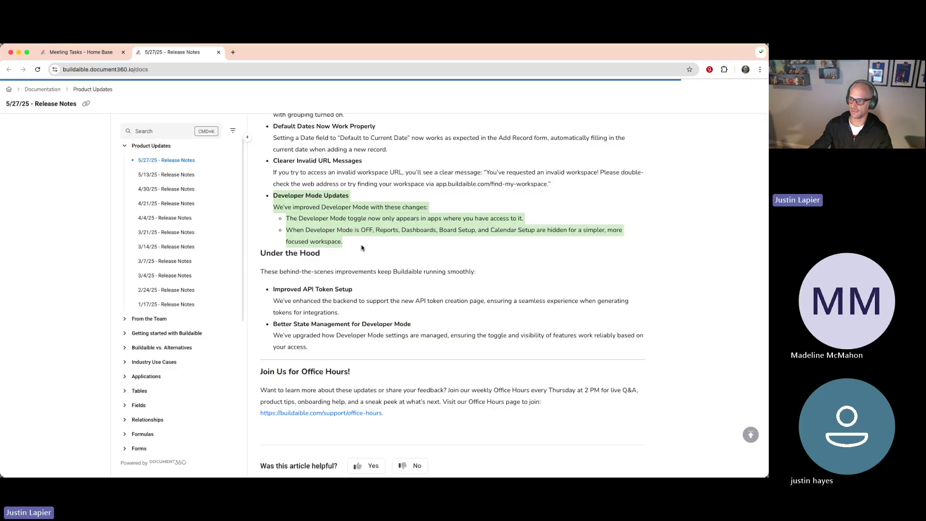
click(362, 248)
scroll(365, 245, up, 1)
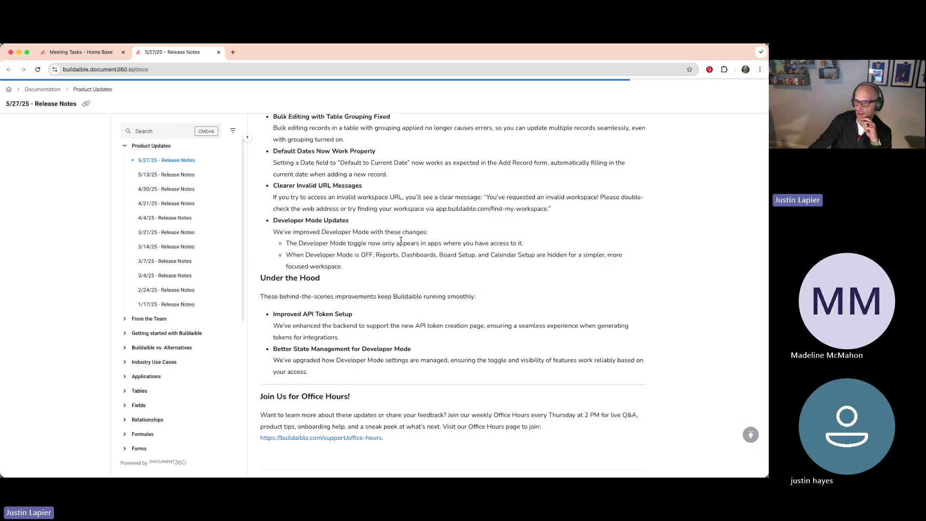
scroll(401, 242, up, 5)
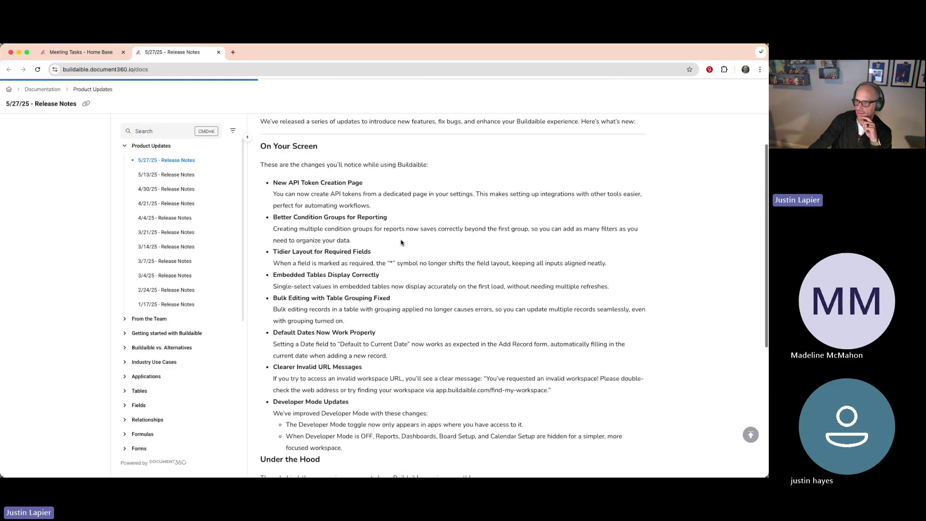
scroll(402, 242, up, 1)
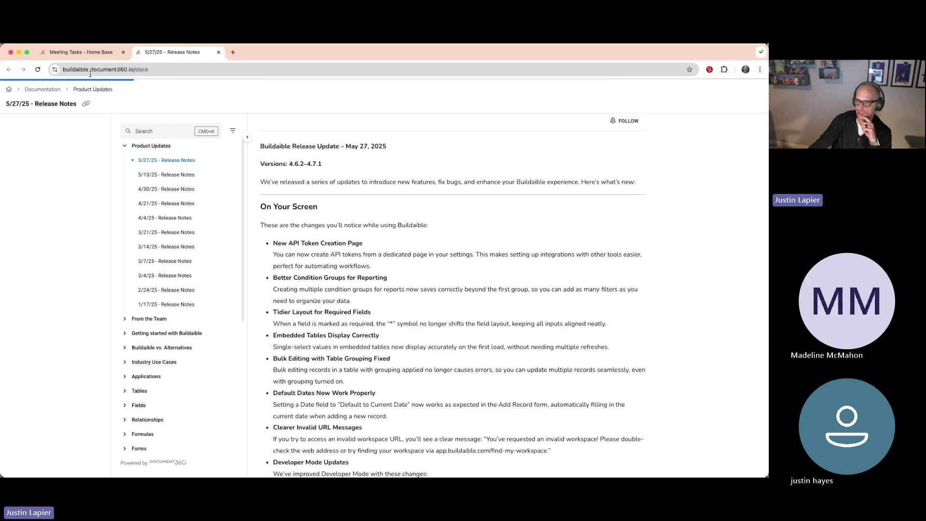
Step: Discard the unsaved new meeting task while moving to the Releases table
click(82, 53)
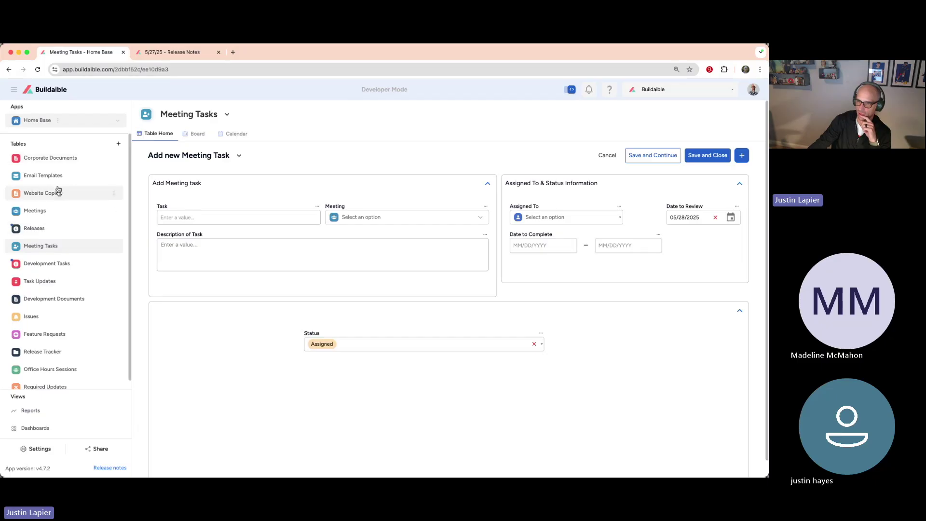
click(45, 235)
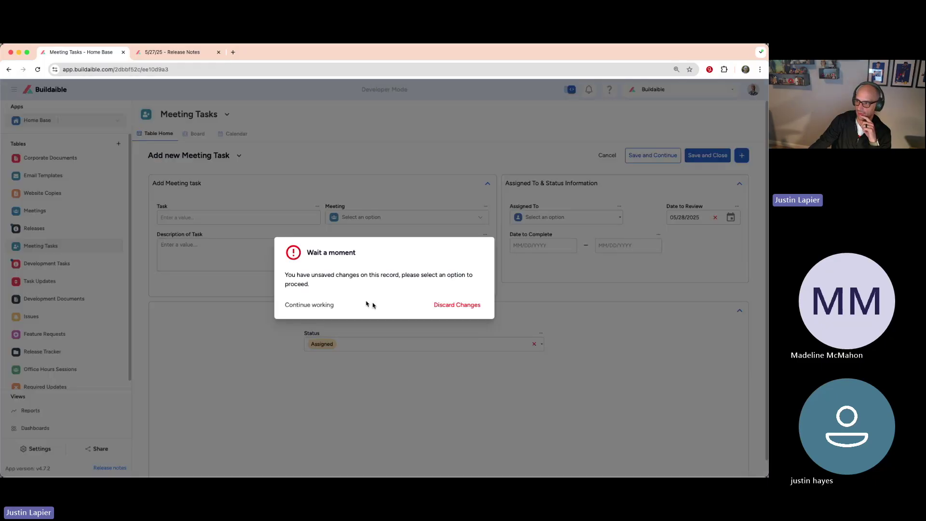
click(450, 305)
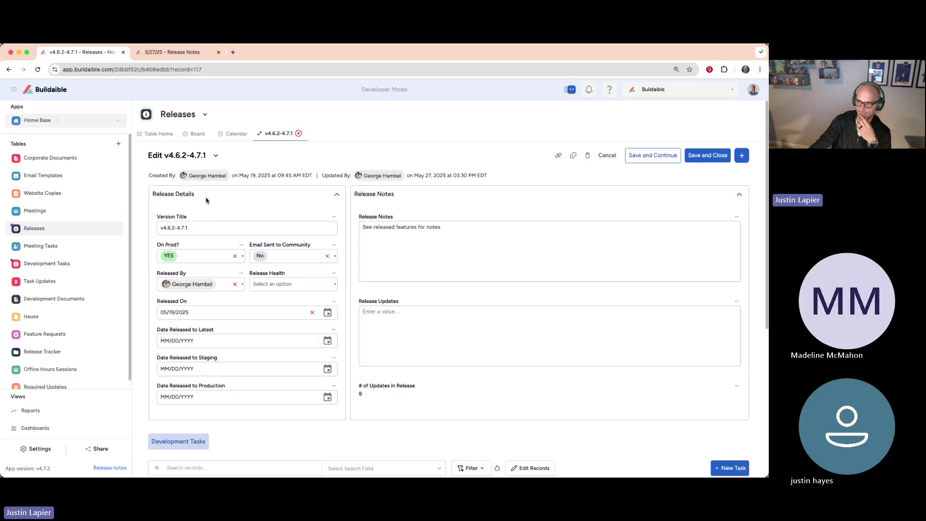
Step: Review the v4.6.2-4.7.1 release record, then close its record tab
scroll(206, 199, down, 2)
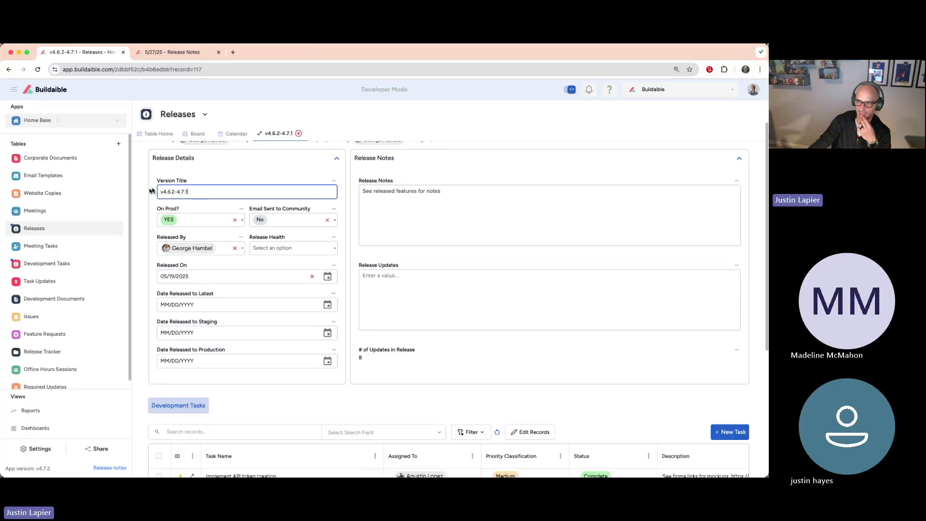
click(198, 192)
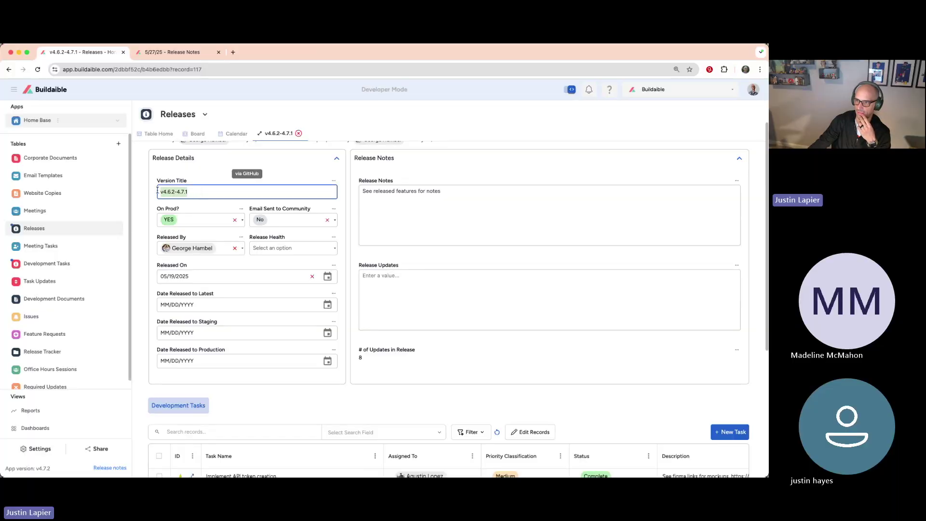
scroll(224, 174, down, 5)
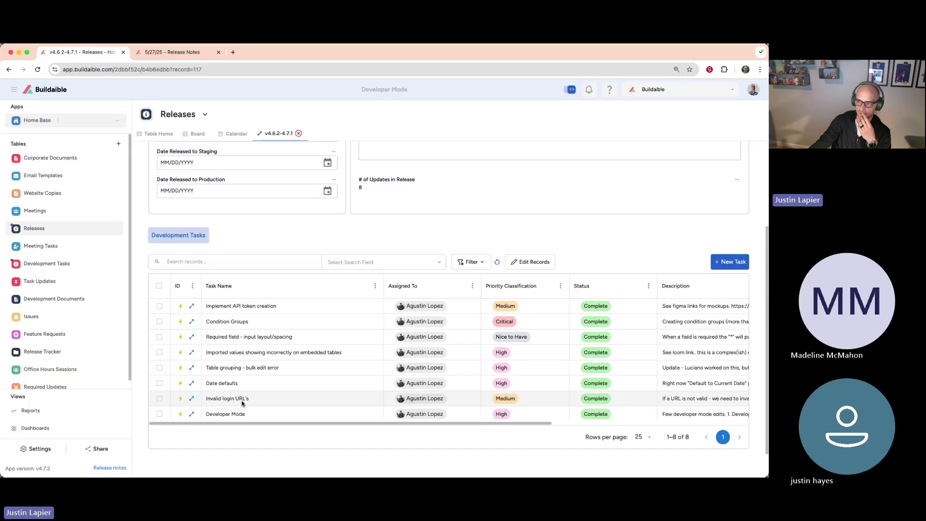
scroll(242, 403, up, 4)
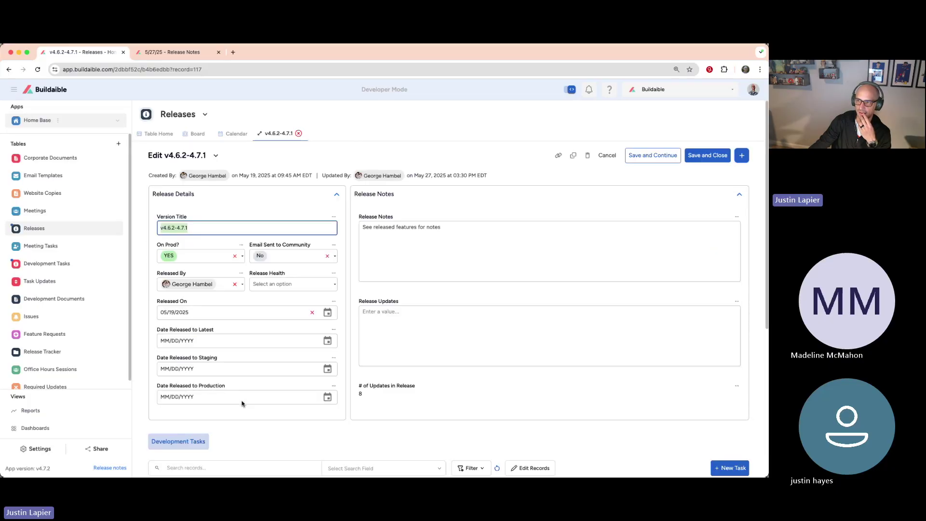
click(317, 126)
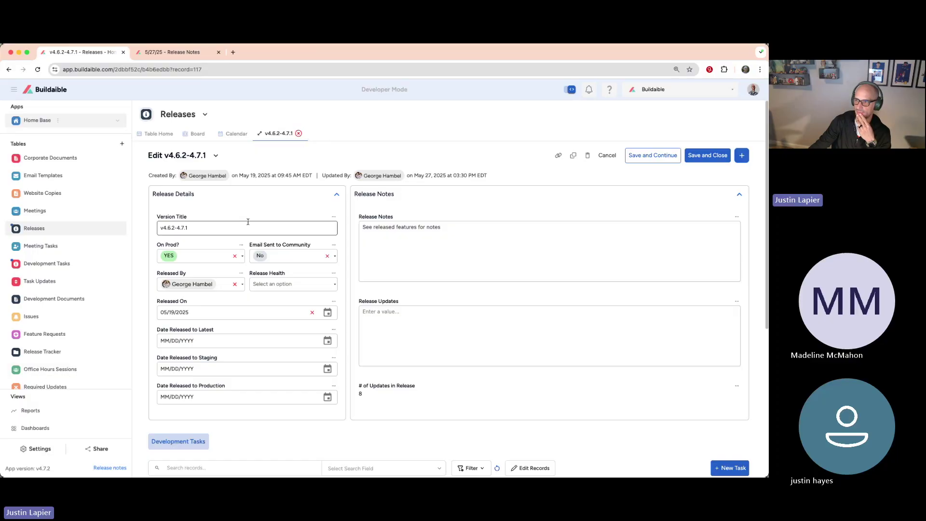
click(298, 133)
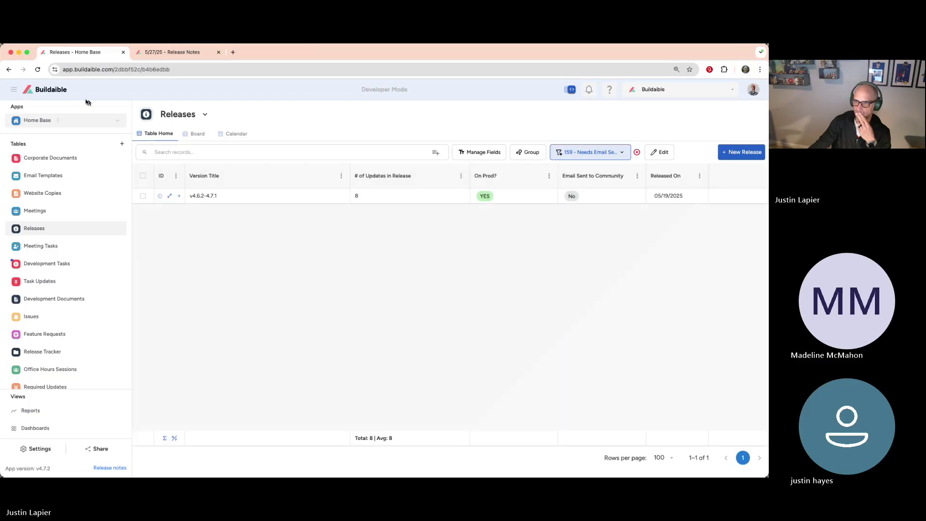
Step: Return to the Welcome back! list of all apps and select the address bar
click(67, 90)
scroll(232, 212, down, 3)
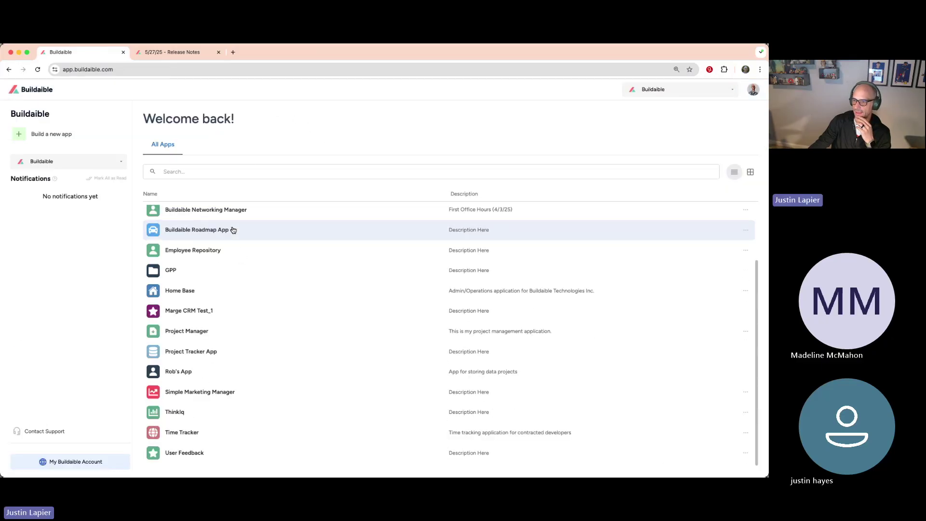
scroll(233, 230, up, 3)
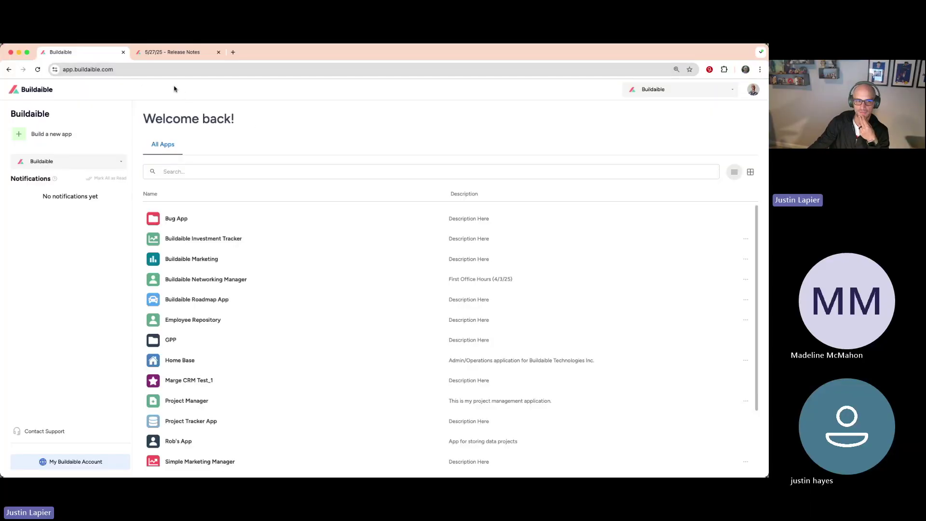
click(152, 68)
click(199, 87)
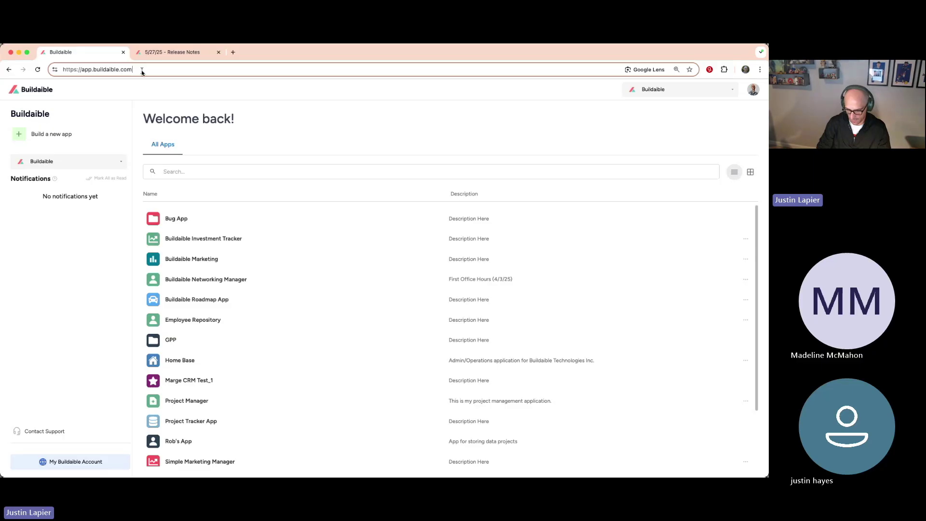
Step: Load the /templates page and import the CRM App template
text(/templates)
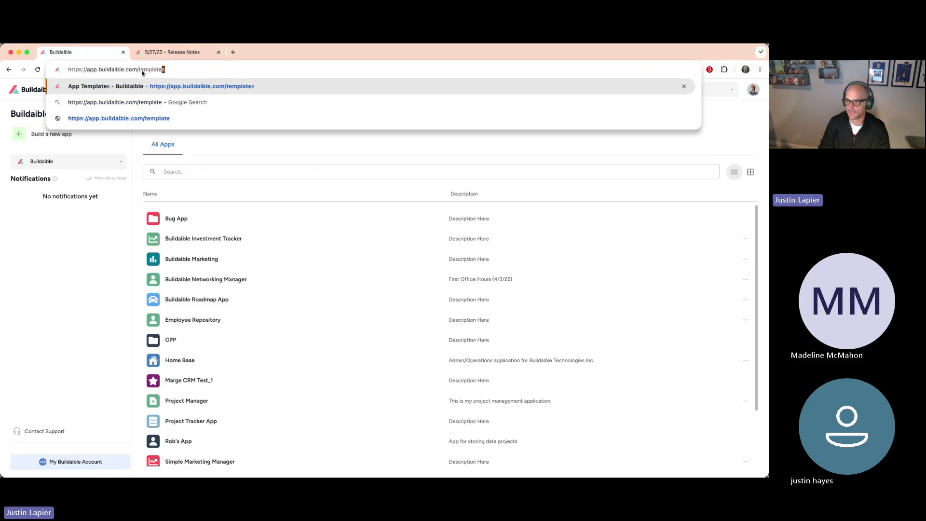
key(Return)
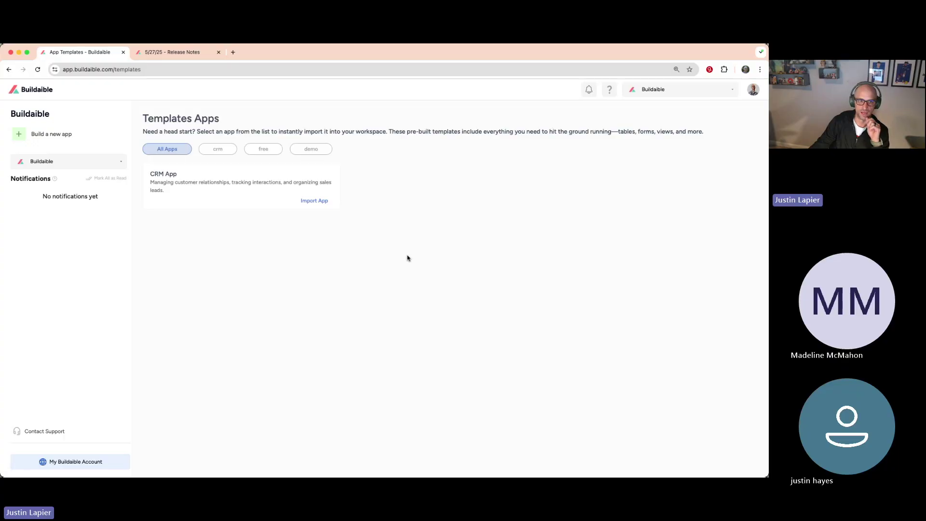
click(34, 134)
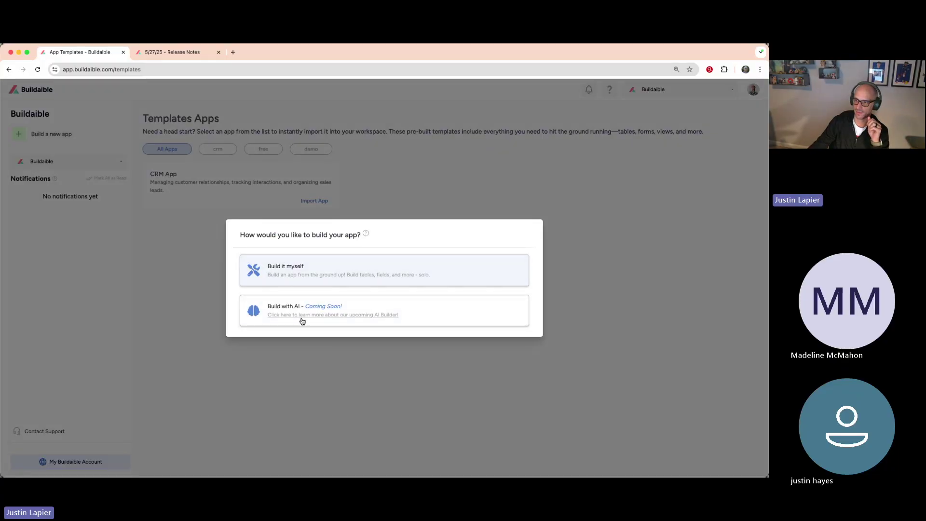
click(195, 263)
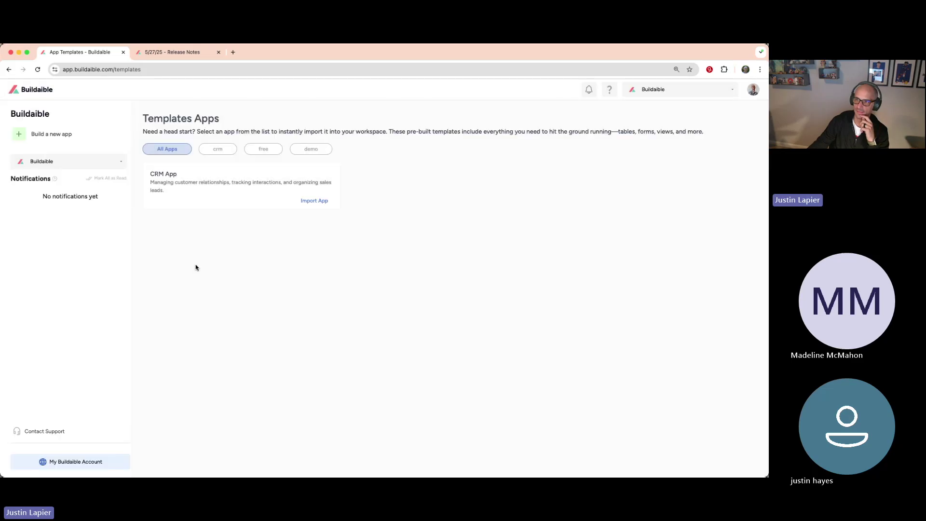
click(144, 70)
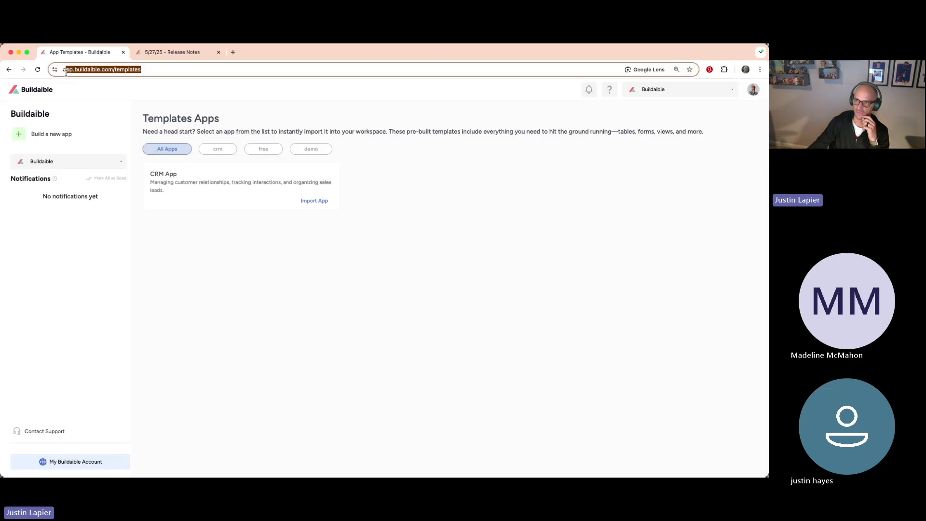
drag(160, 70, 133, 71)
click(253, 265)
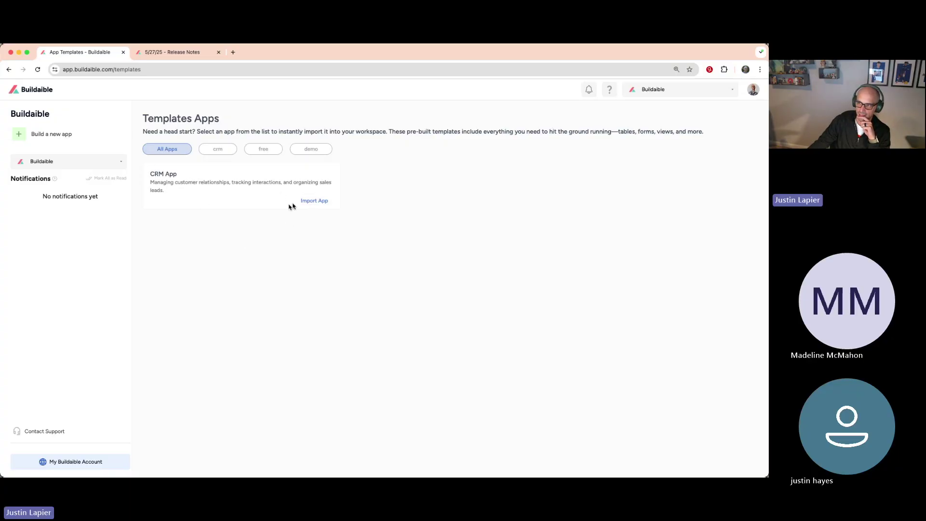
triple_click(166, 192)
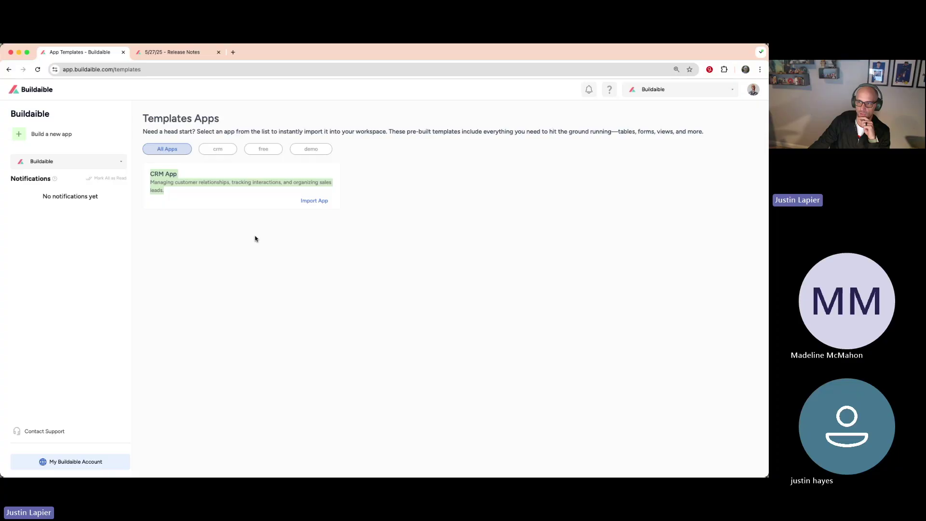
click(315, 202)
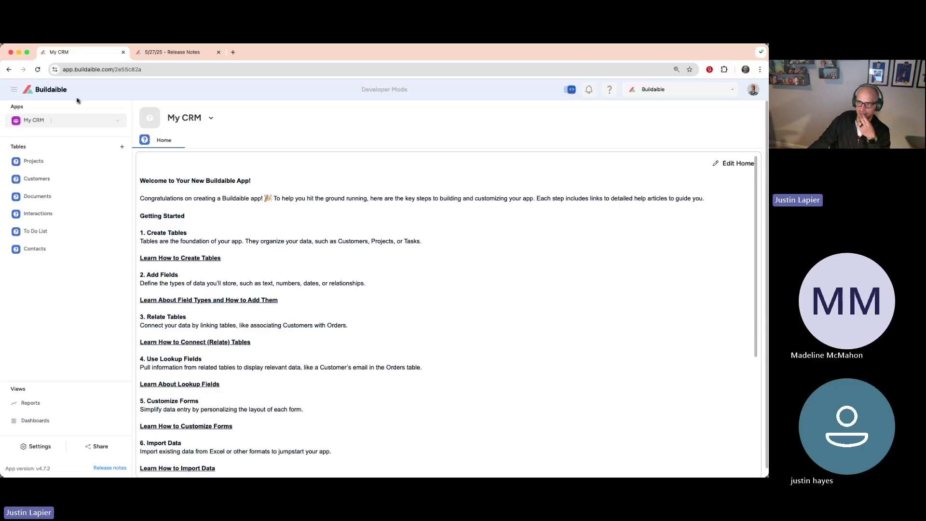
Step: Go back to the app list and open the imported My CRM app
click(48, 91)
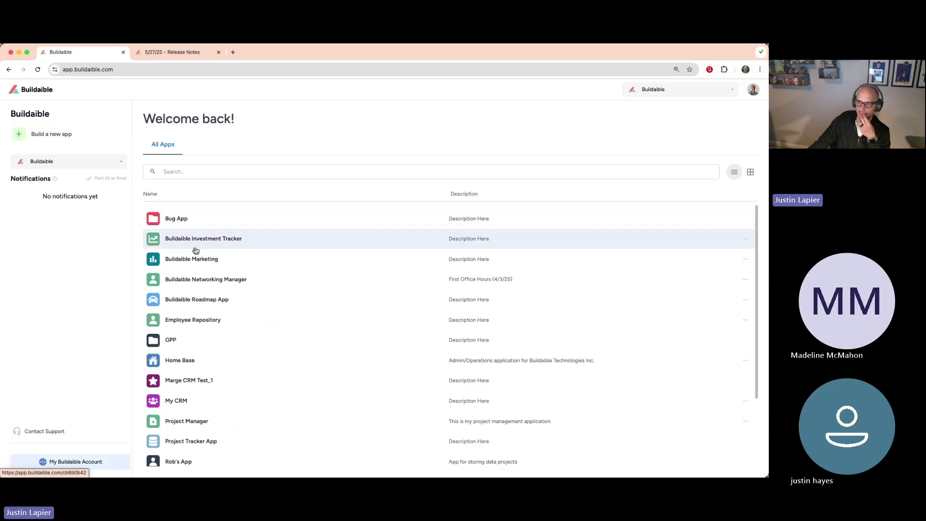
scroll(196, 249, down, 3)
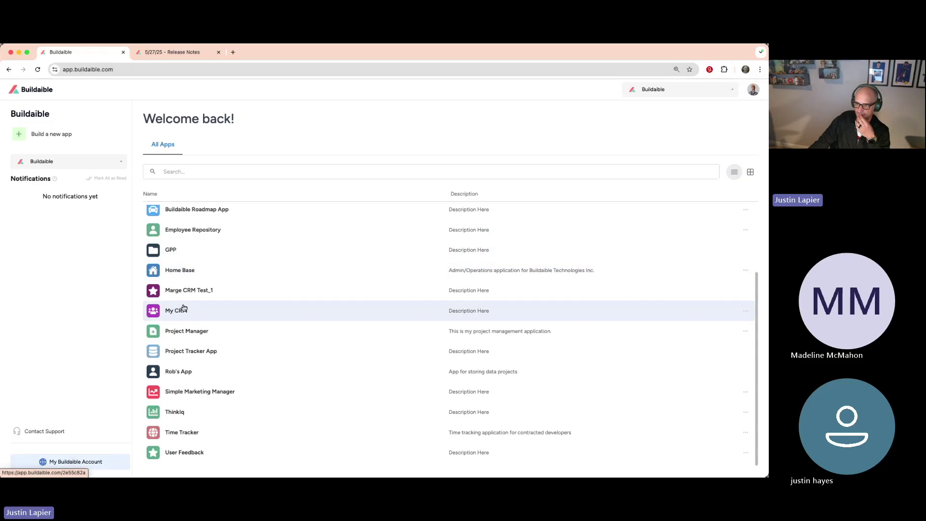
click(178, 312)
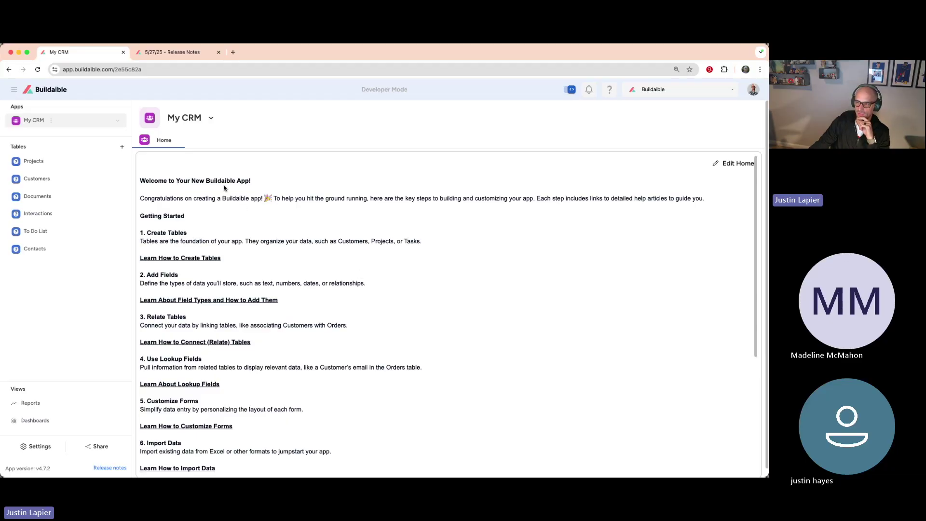
Step: From the My CRM home guide, open the Learn How to Create Tables help article
scroll(232, 280, down, 1)
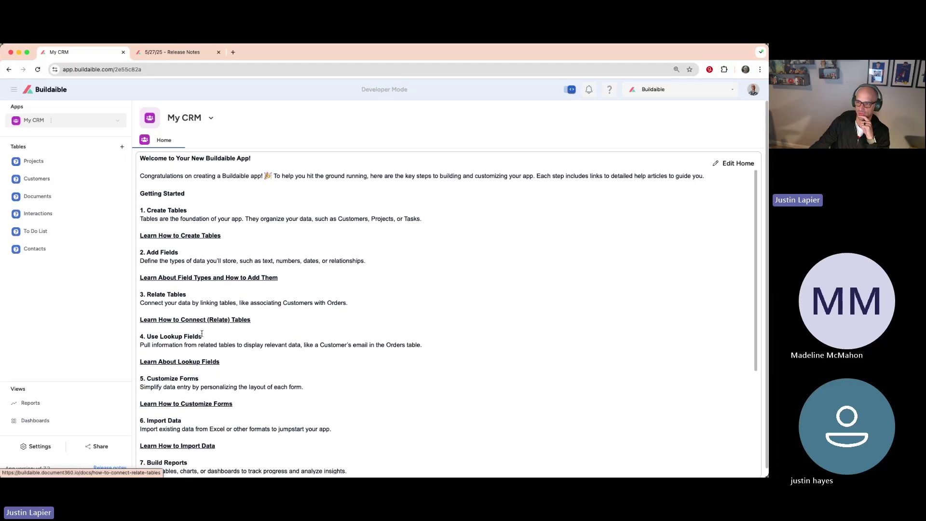
click(150, 56)
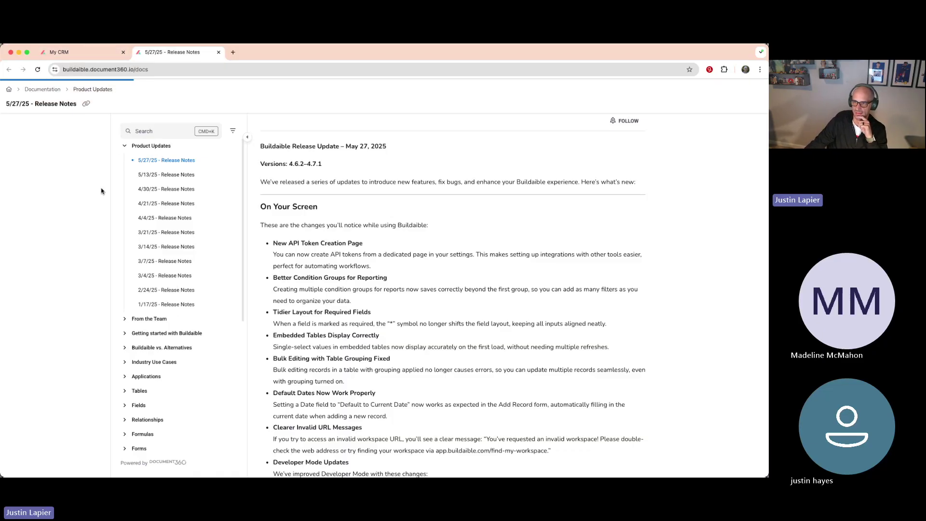
click(110, 55)
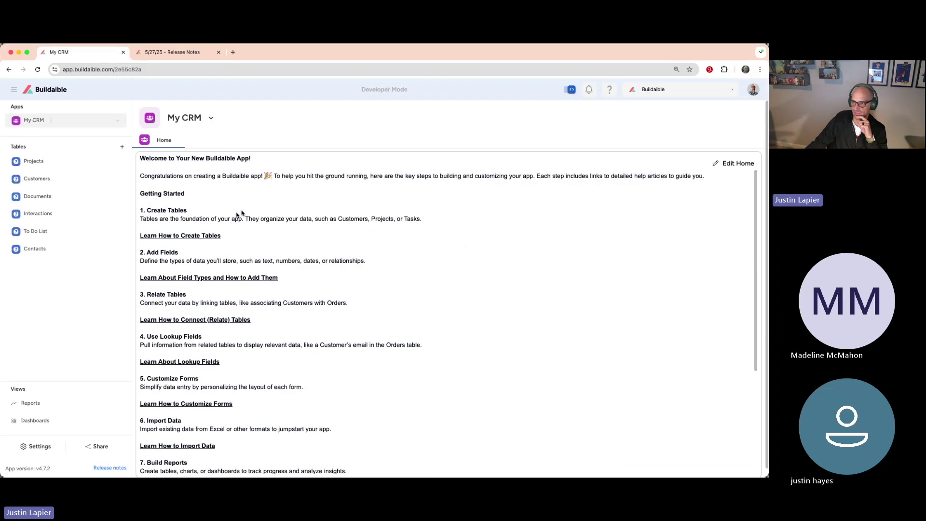
click(193, 235)
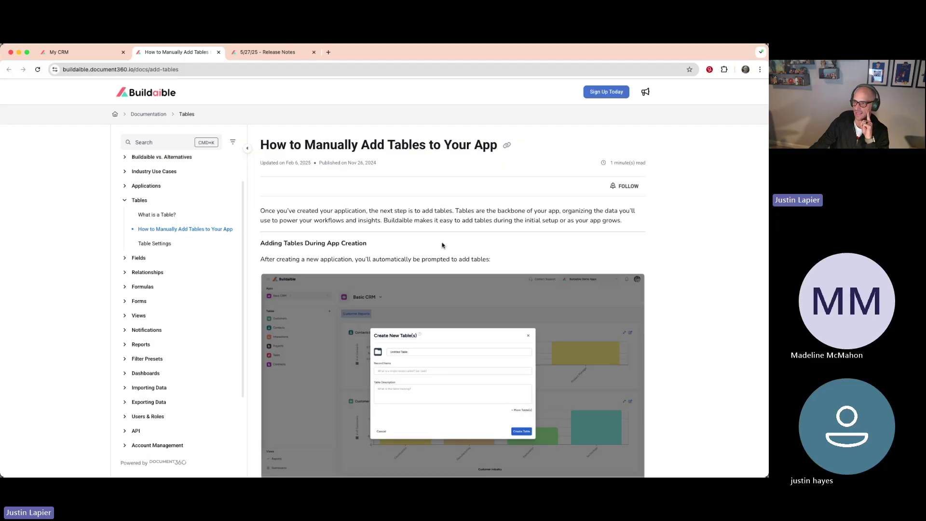
Step: Read through the How to Manually Add Tables article, then return to the My CRM tab
scroll(456, 270, down, 5)
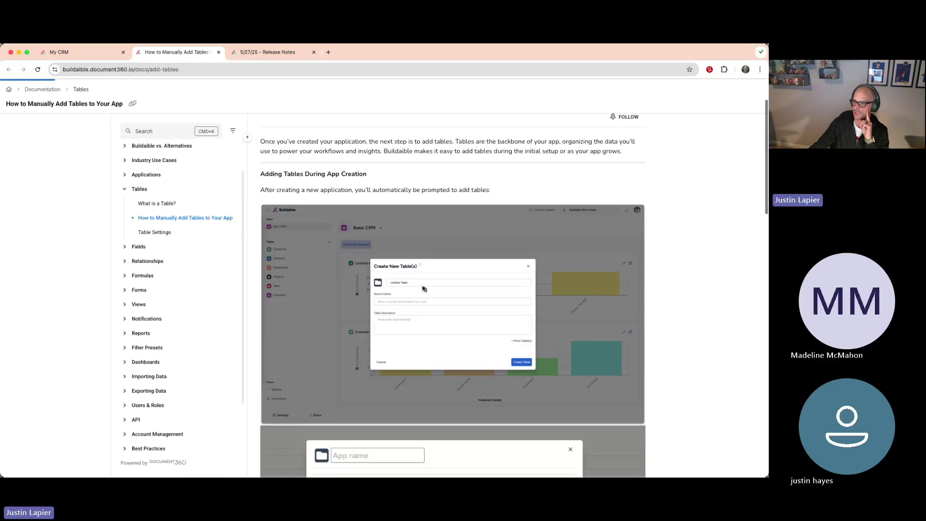
scroll(420, 288, down, 10)
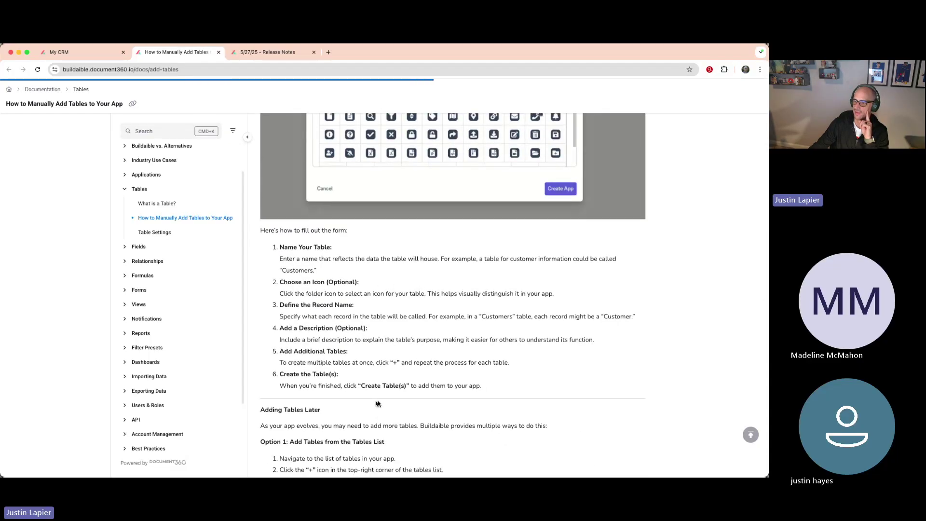
scroll(377, 404, down, 5)
scroll(357, 402, down, 9)
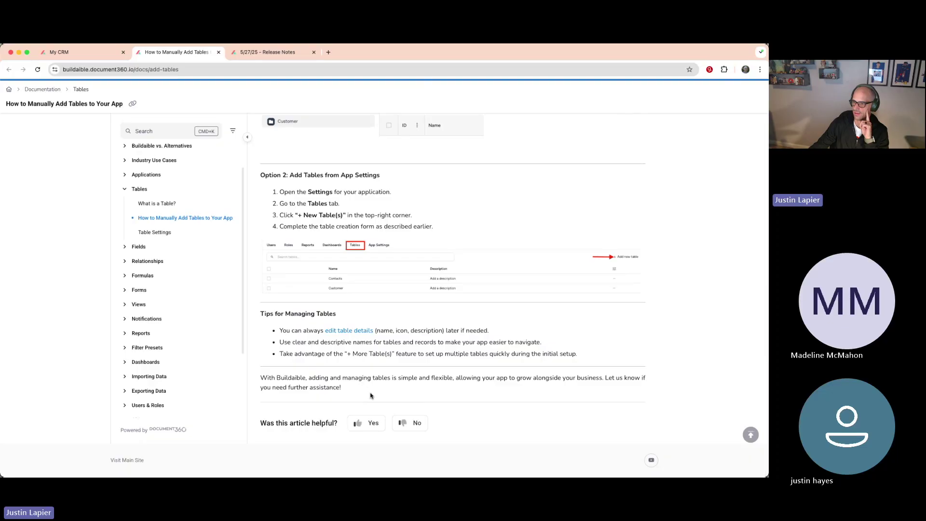
scroll(371, 396, up, 4)
scroll(138, 246, up, 2)
scroll(374, 267, up, 1)
scroll(375, 266, up, 13)
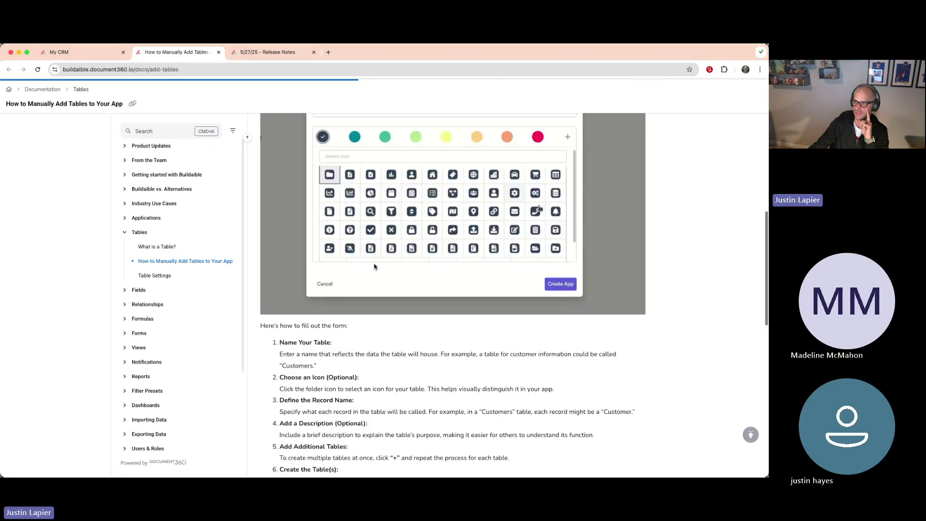
scroll(375, 266, up, 8)
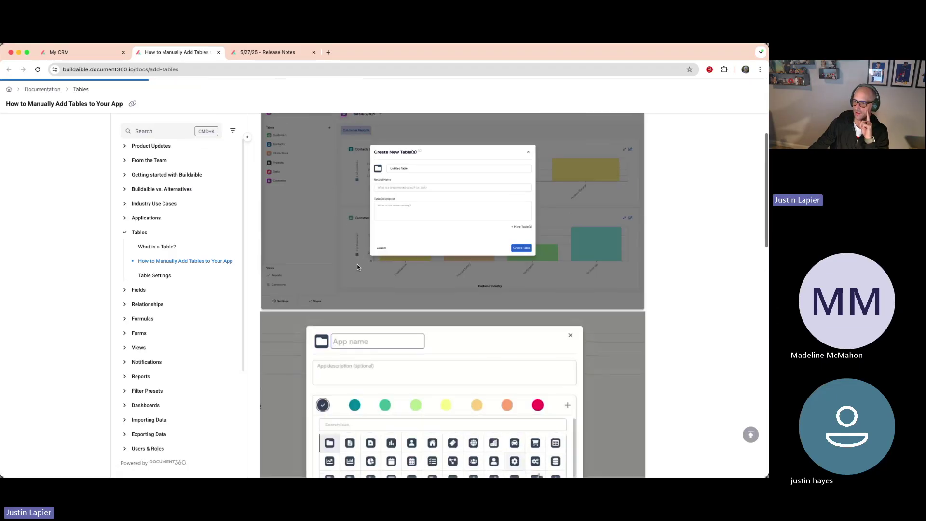
scroll(357, 264, up, 8)
scroll(357, 265, down, 7)
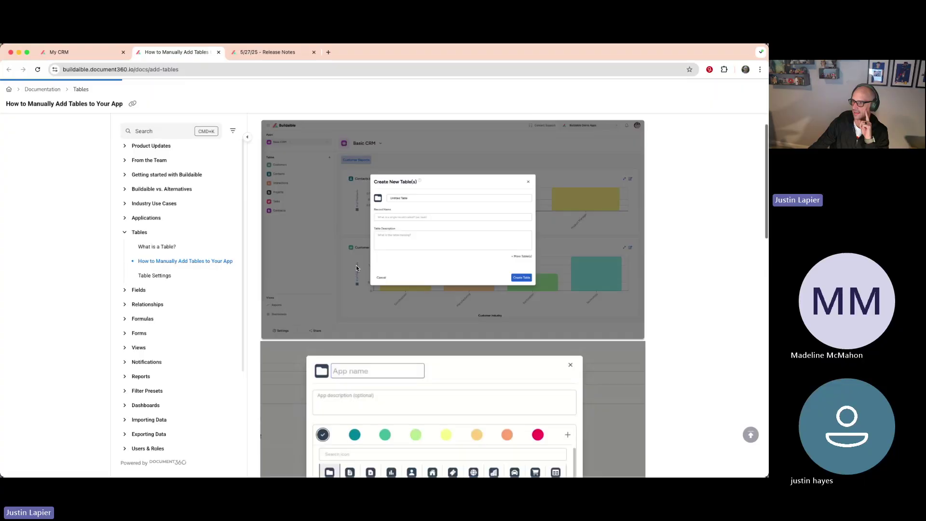
scroll(356, 268, down, 4)
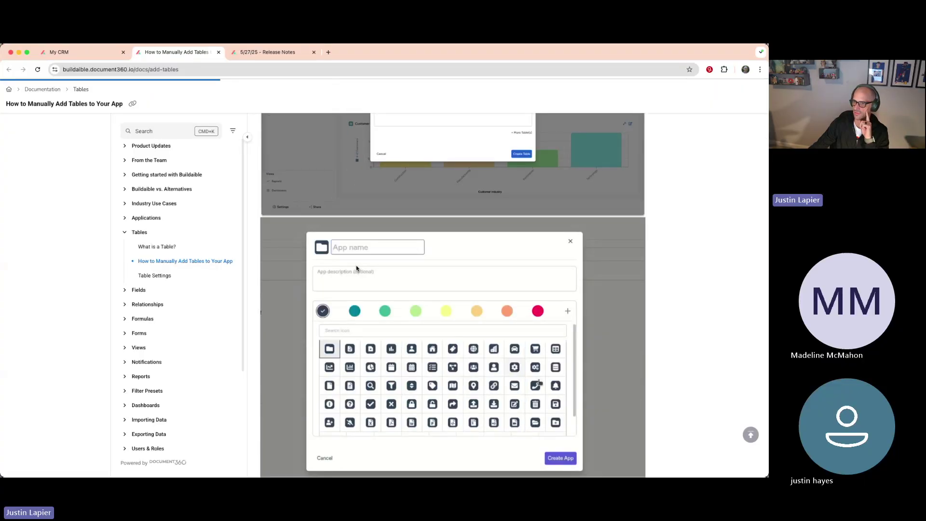
scroll(357, 268, up, 10)
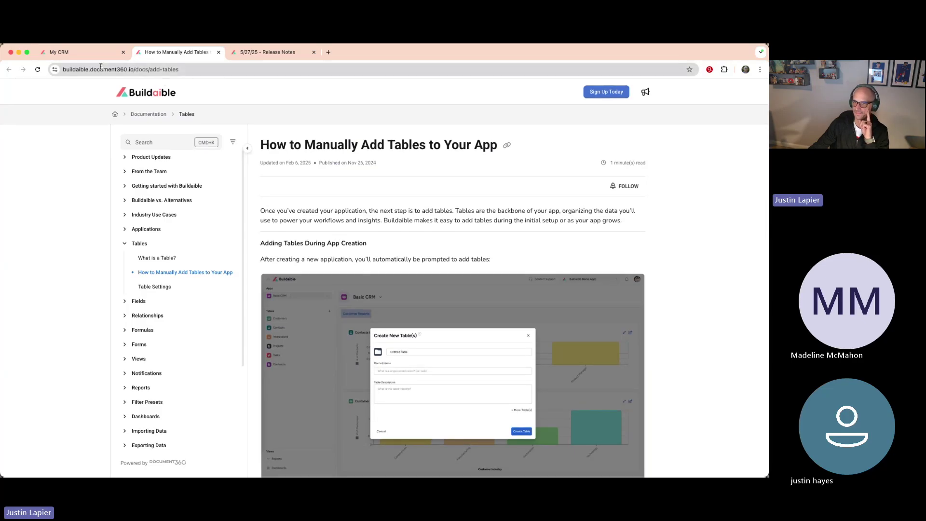
click(87, 56)
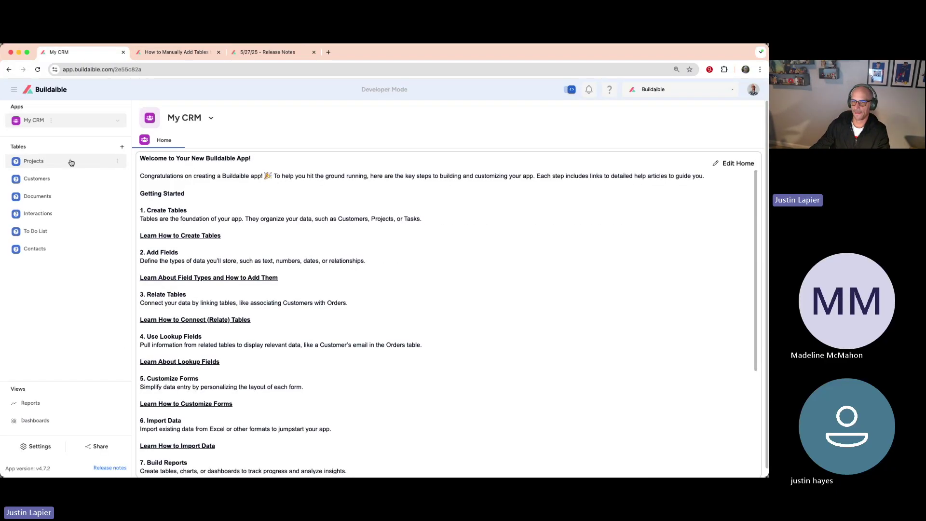
Step: Open a blank new record form in the Projects table
click(42, 163)
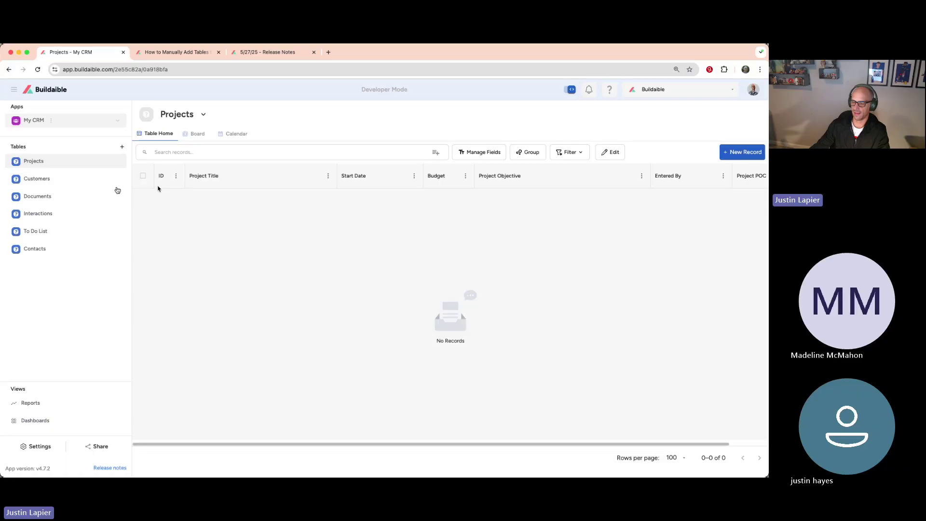
click(736, 153)
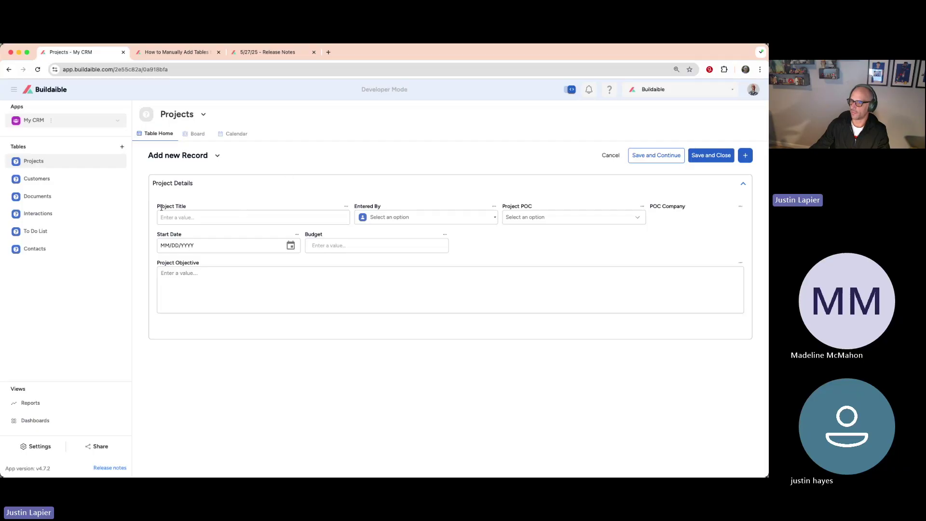
drag(157, 206, 205, 209)
Step: Inspect the Entered By and Project POC choices, cancelling the add-contact popup
click(424, 217)
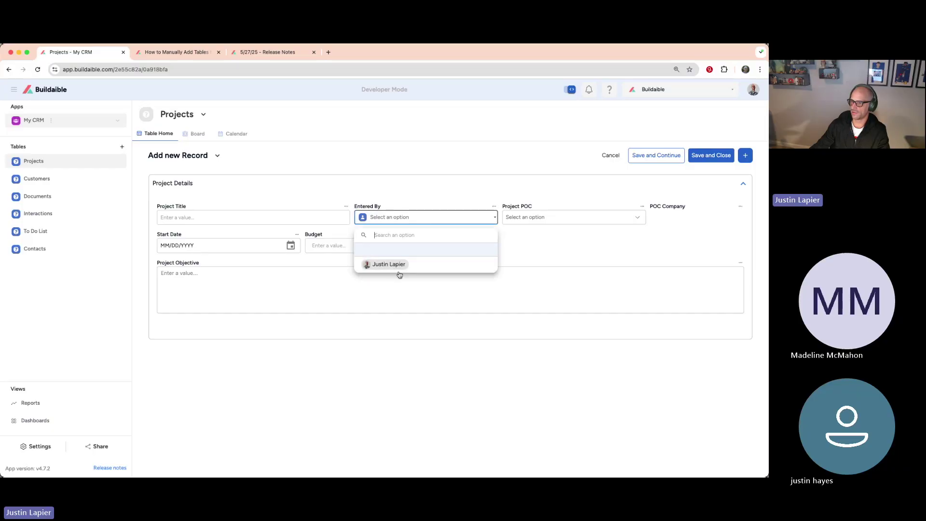
click(292, 198)
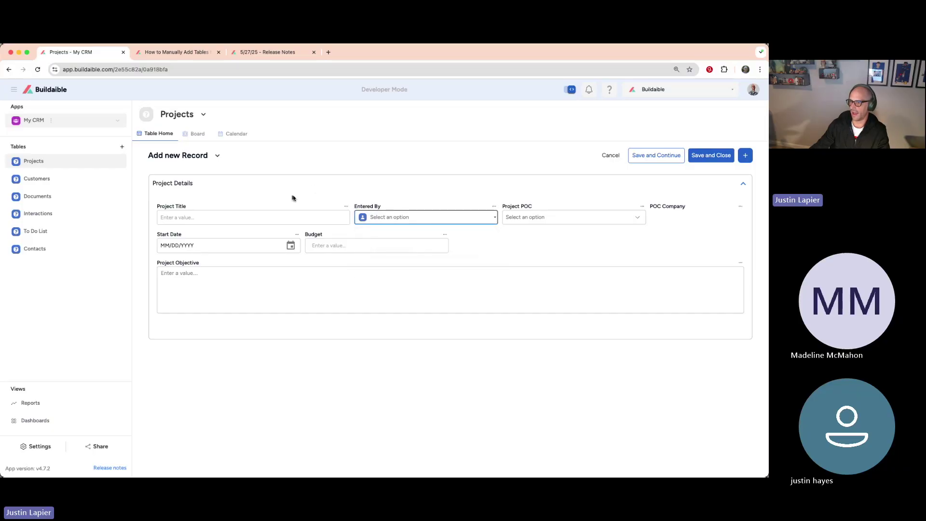
click(395, 218)
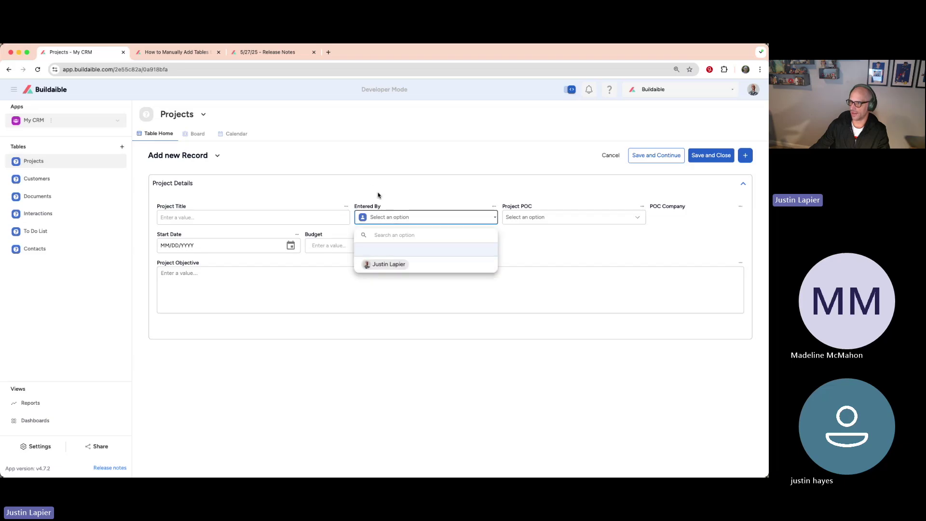
click(520, 218)
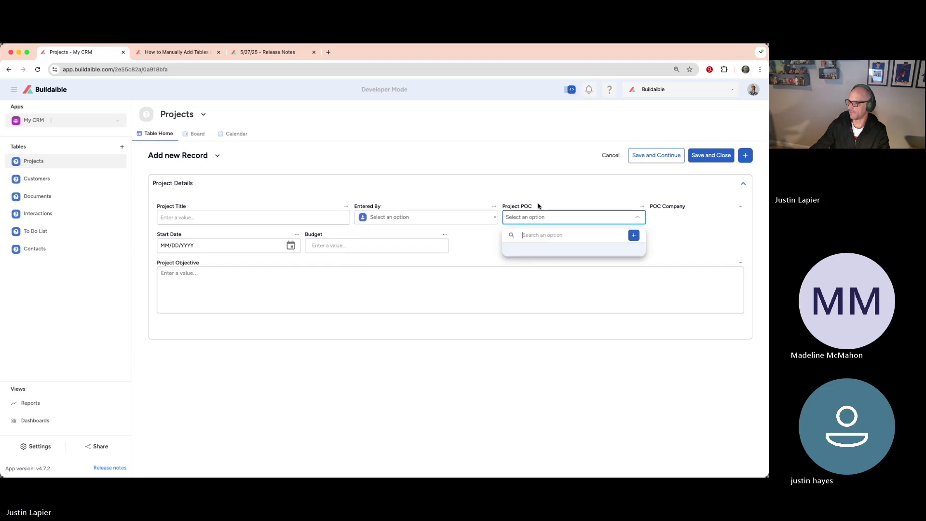
click(635, 236)
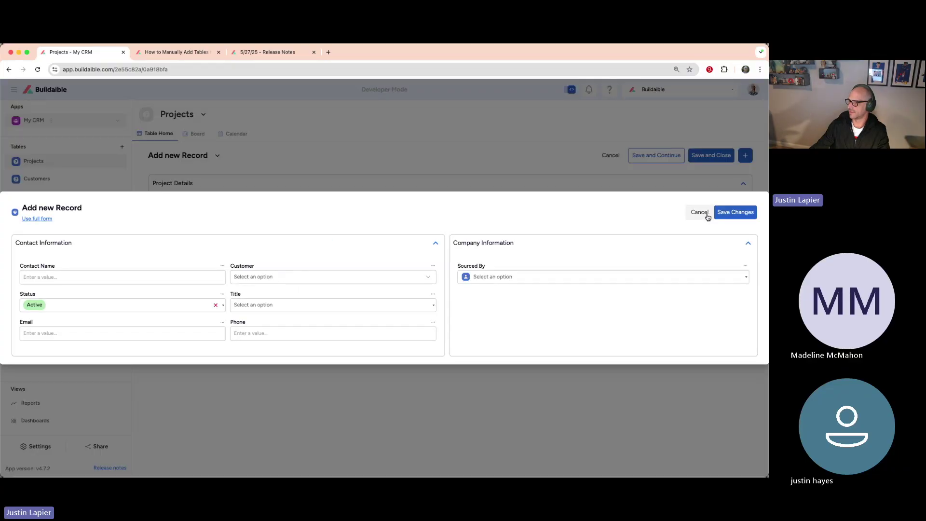
click(697, 212)
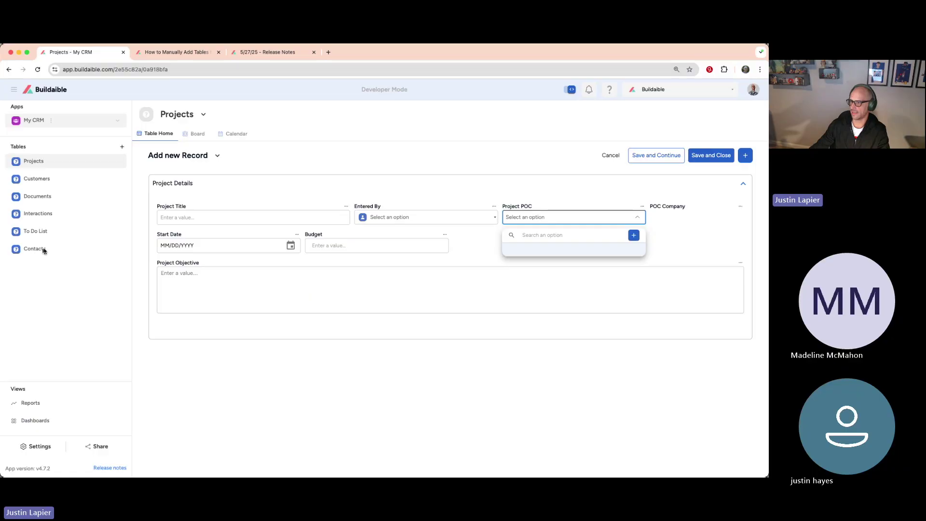
click(568, 216)
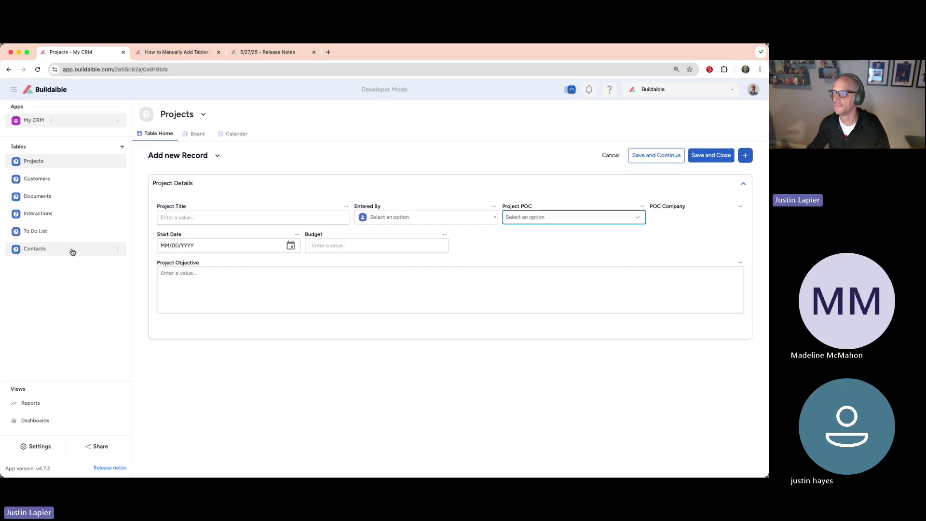
click(234, 200)
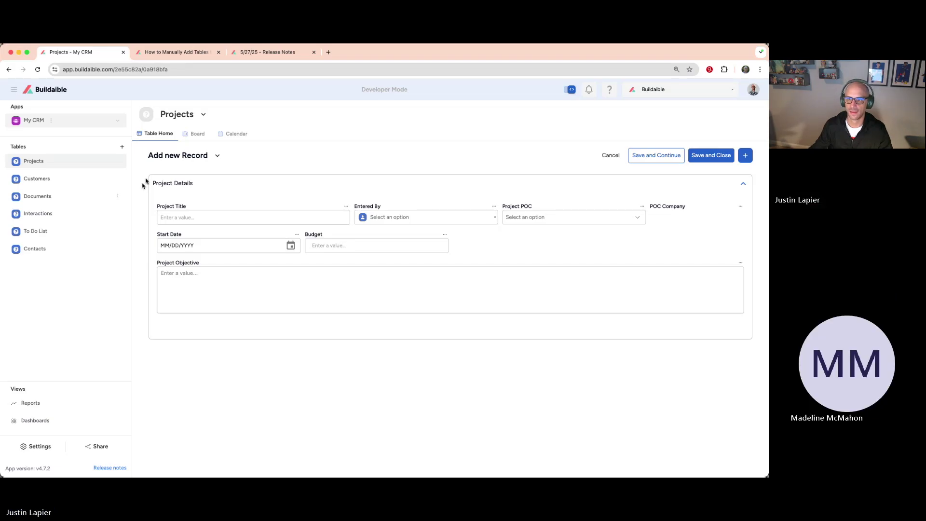
Step: Start a new Customers record and view its Customer Status options
click(36, 179)
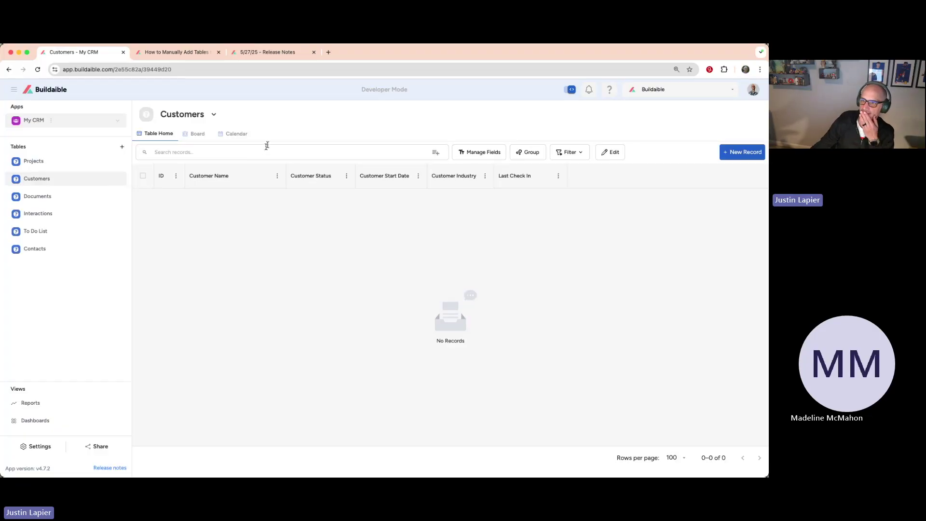
click(743, 153)
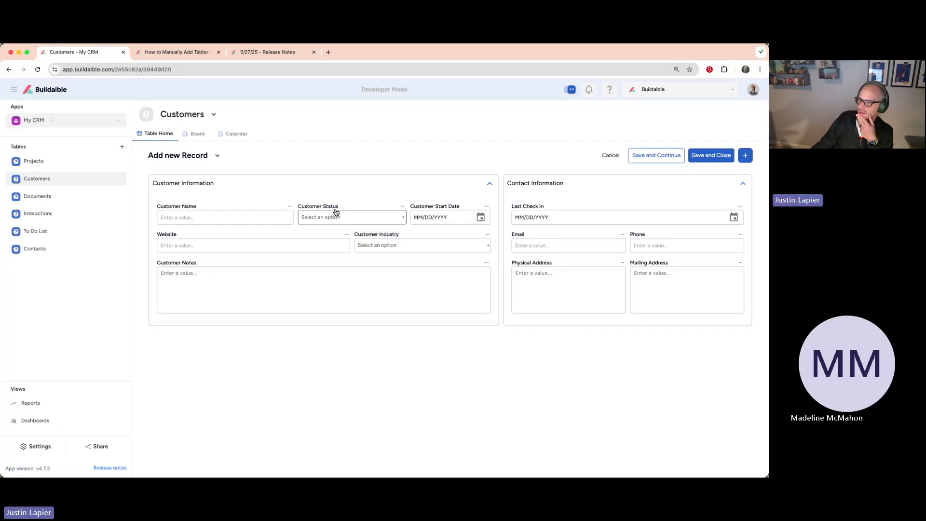
click(370, 216)
click(436, 210)
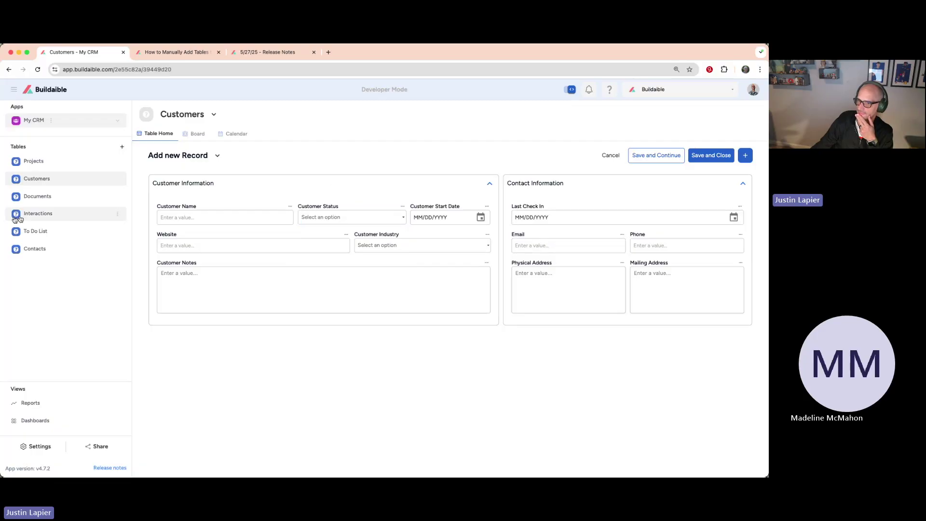
Step: Start a new Documents record and check the Contact Name and Doc Type choices
click(30, 197)
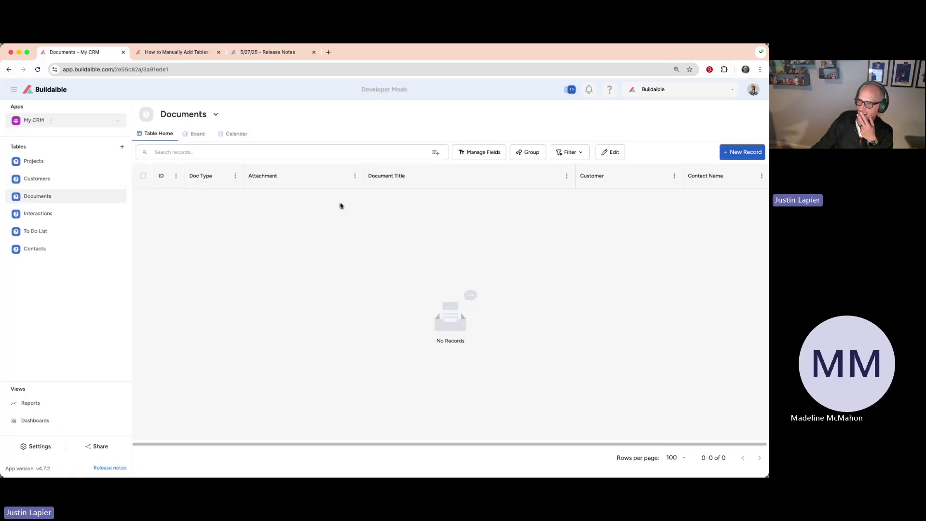
click(738, 152)
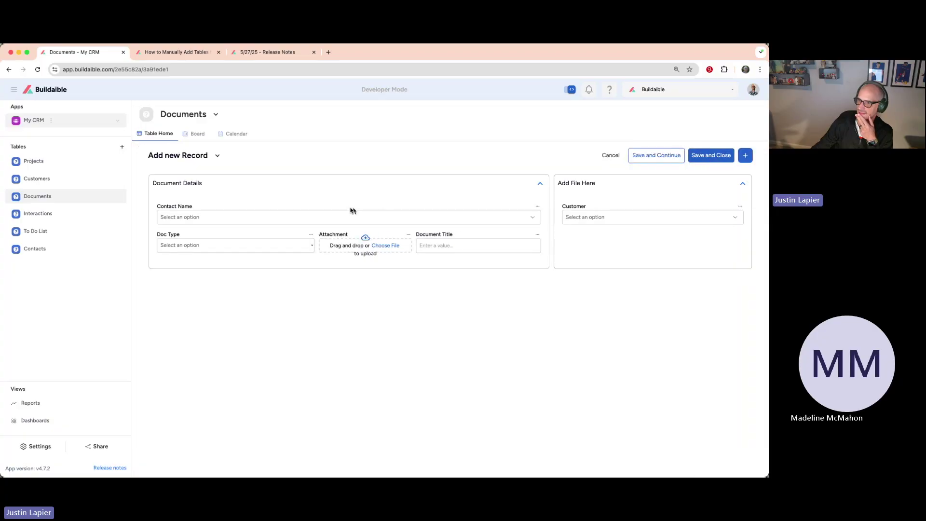
click(251, 217)
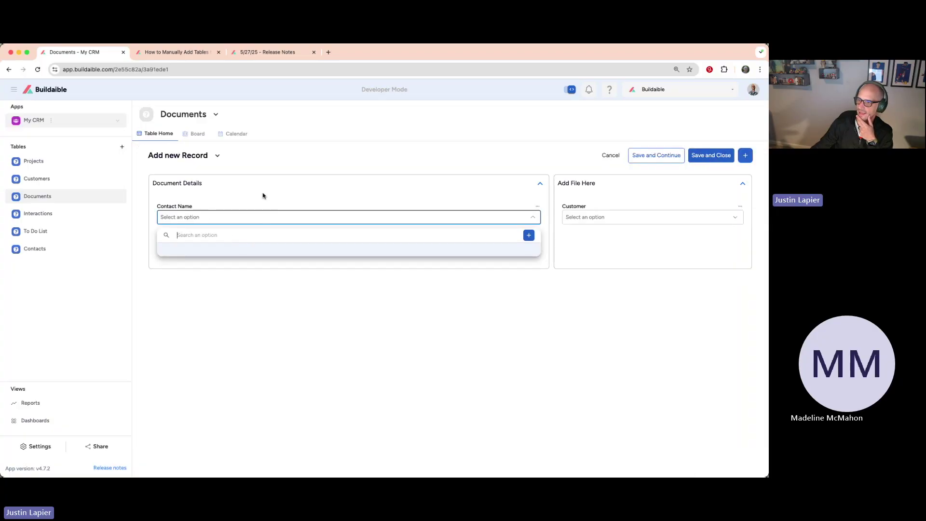
click(262, 195)
click(222, 246)
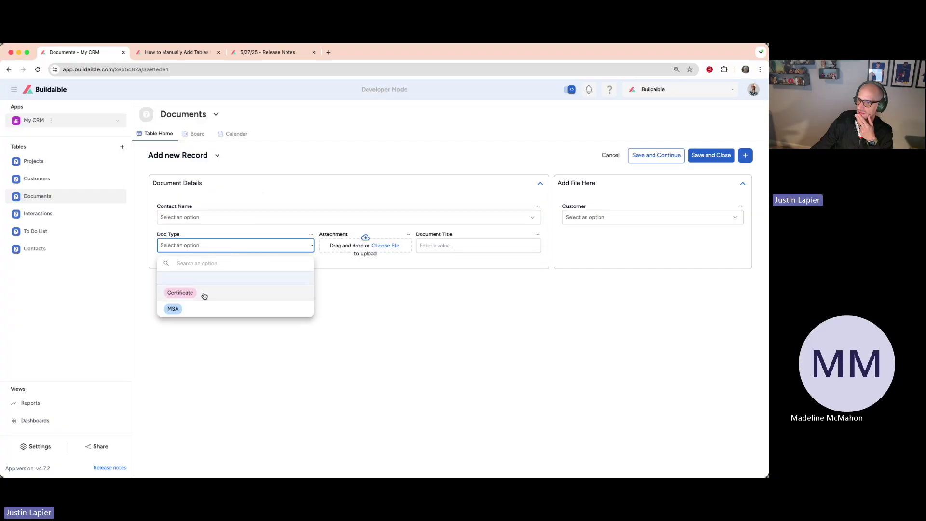
click(269, 226)
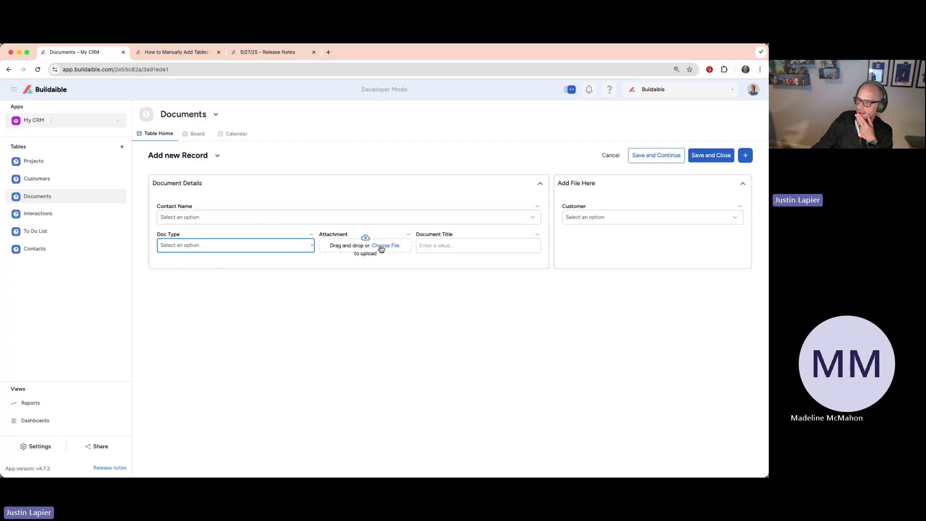
click(421, 194)
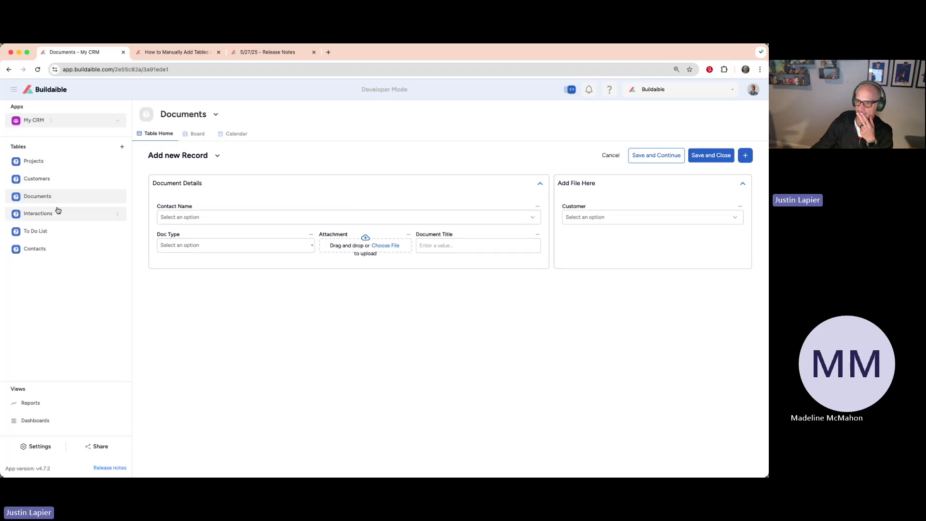
Step: Review a new Interactions record form, then switch to the To Do List table
click(38, 213)
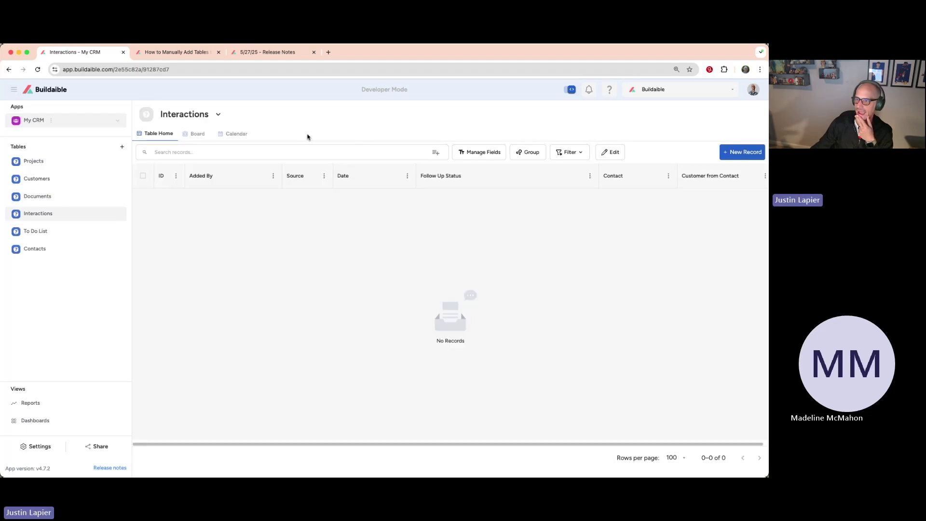
click(731, 153)
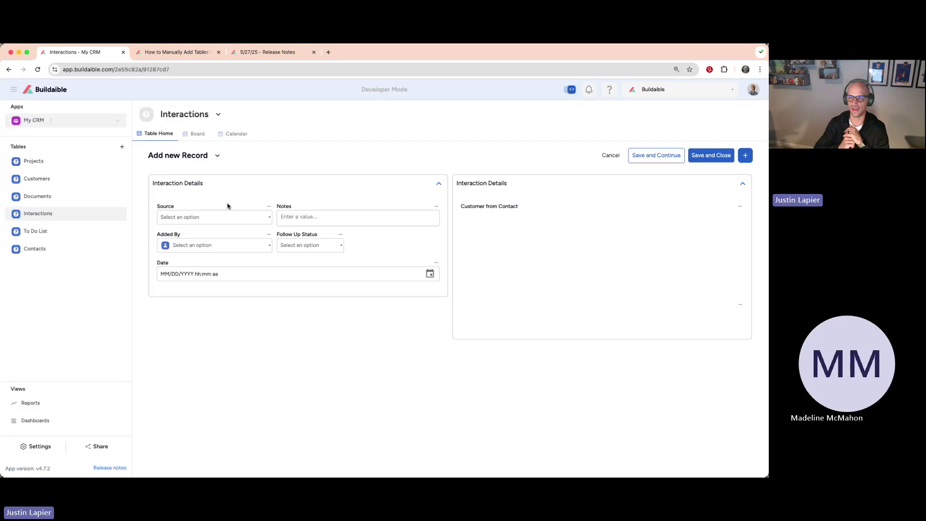
click(82, 230)
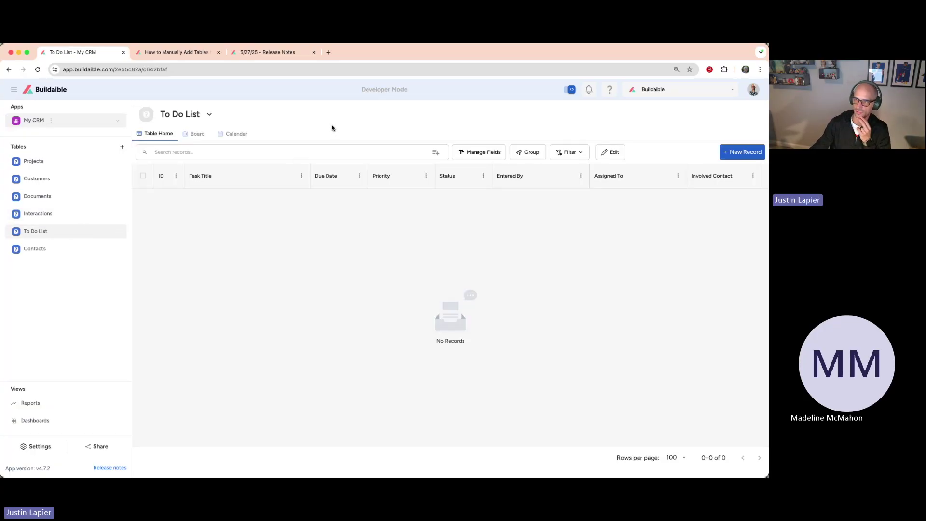
Step: Check a new To Do List record's Status and Entered By choices, then open Contacts
click(738, 152)
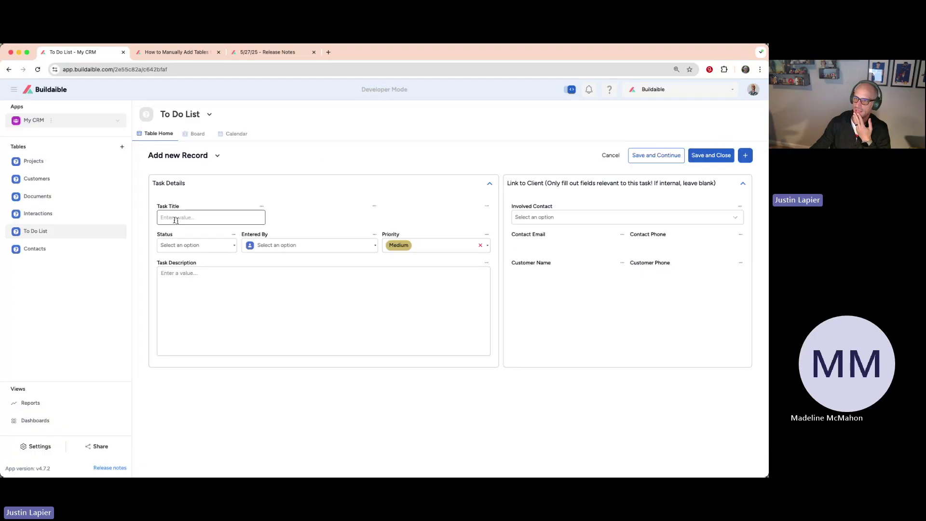
click(188, 245)
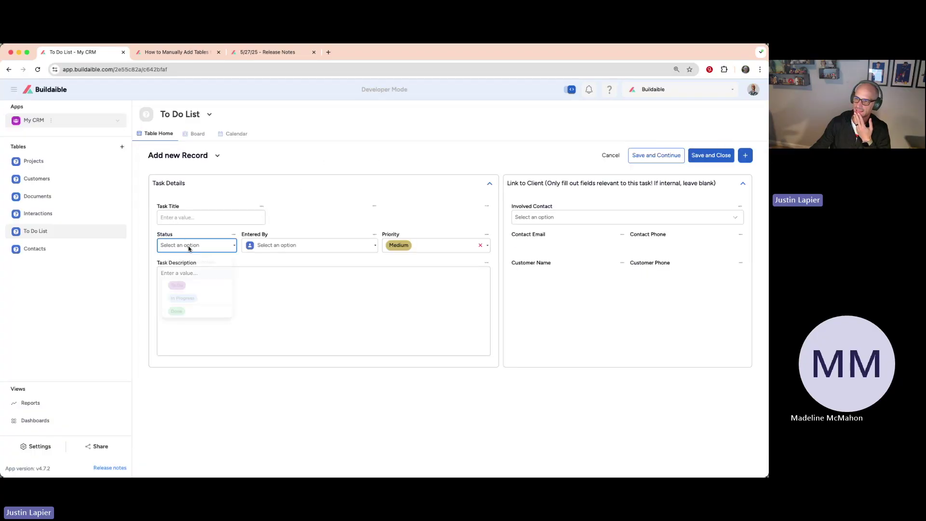
click(309, 245)
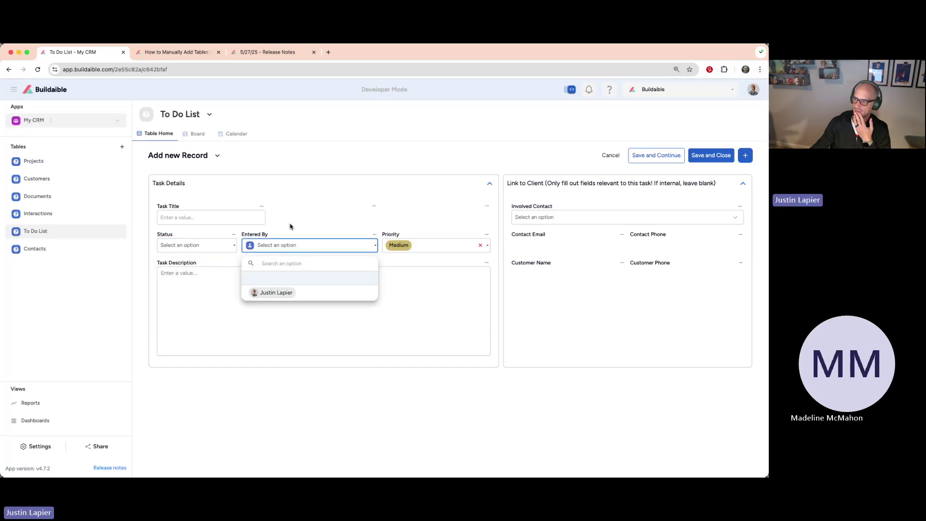
click(290, 227)
click(255, 289)
click(289, 211)
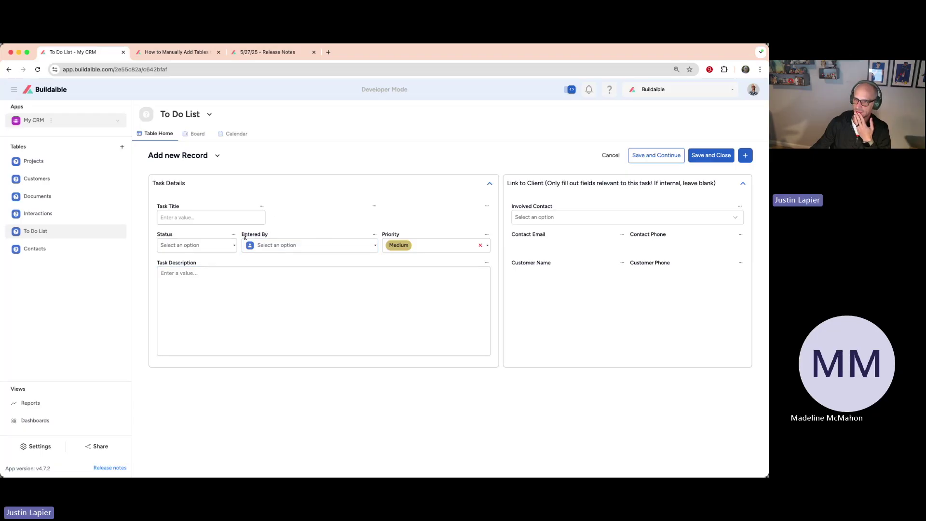
click(57, 251)
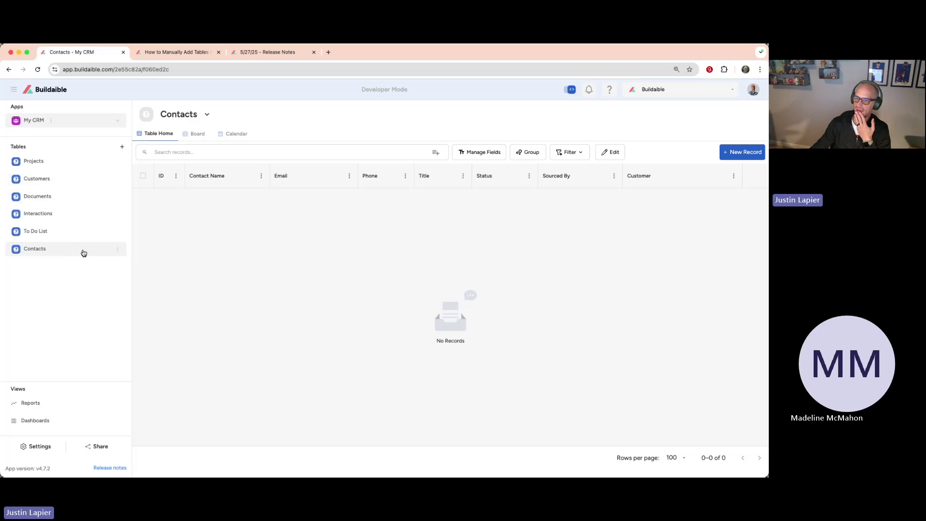
Step: Start a new Contacts record and check its empty Customer dropdown
click(758, 149)
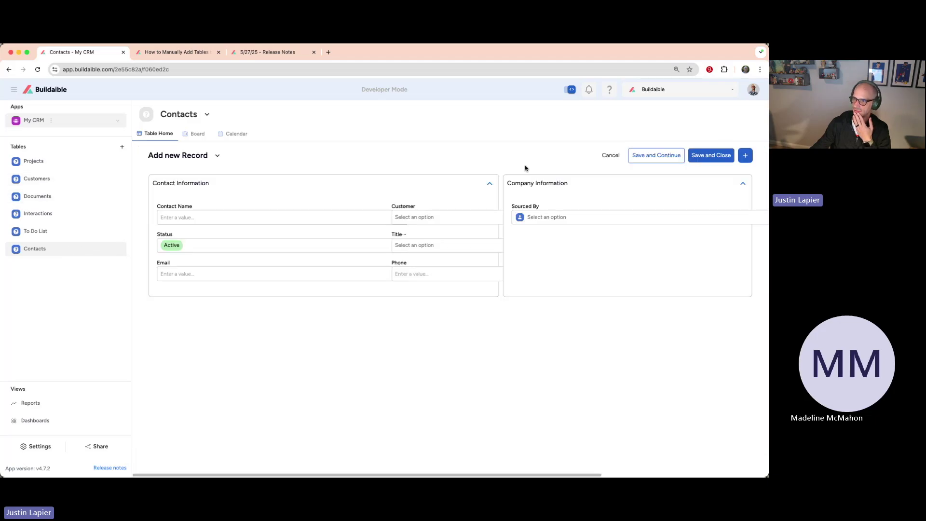
click(417, 219)
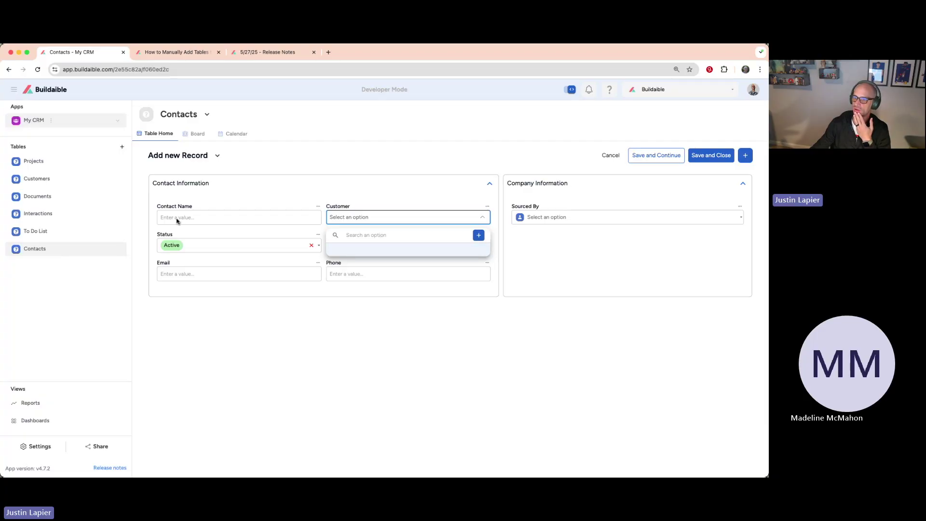
click(240, 199)
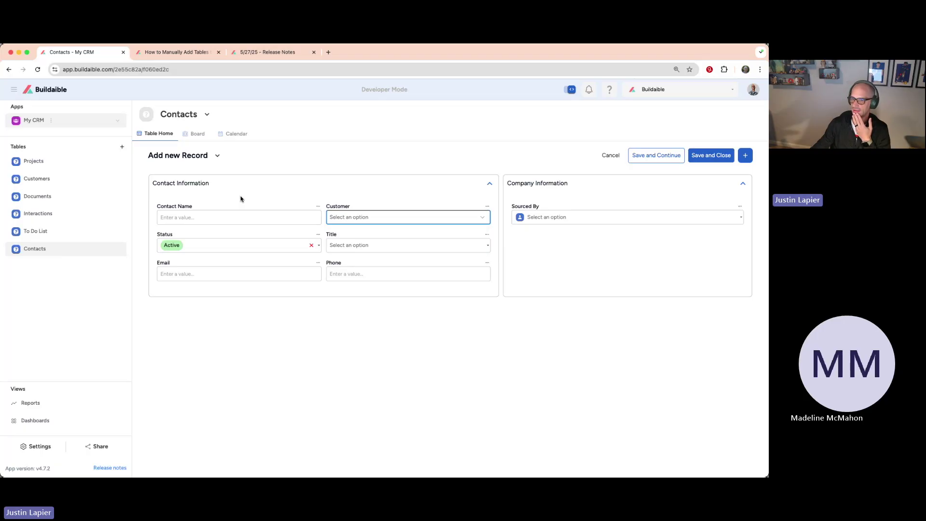
click(241, 200)
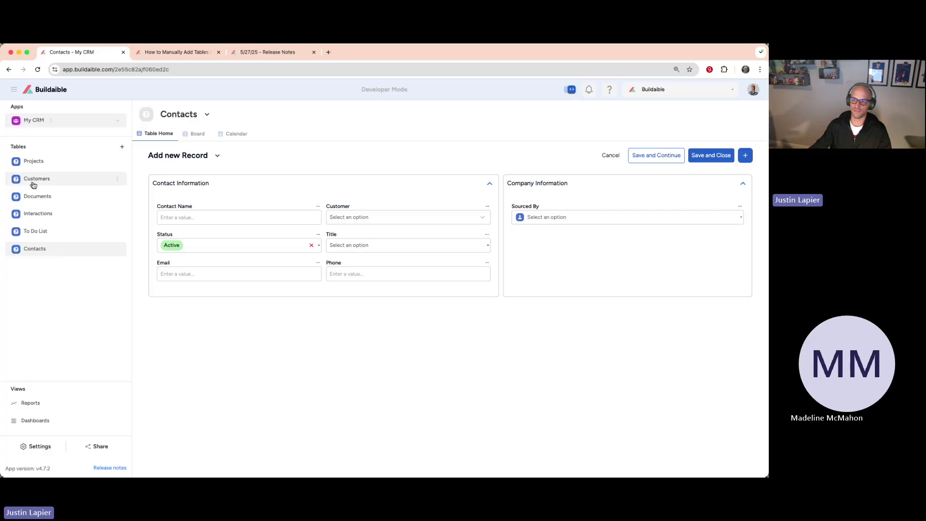
Step: Order tables as Customers, Contacts, Interactions, Projects, To Do List, Documents, then open Customers
drag(37, 180, 35, 161)
drag(41, 248, 44, 176)
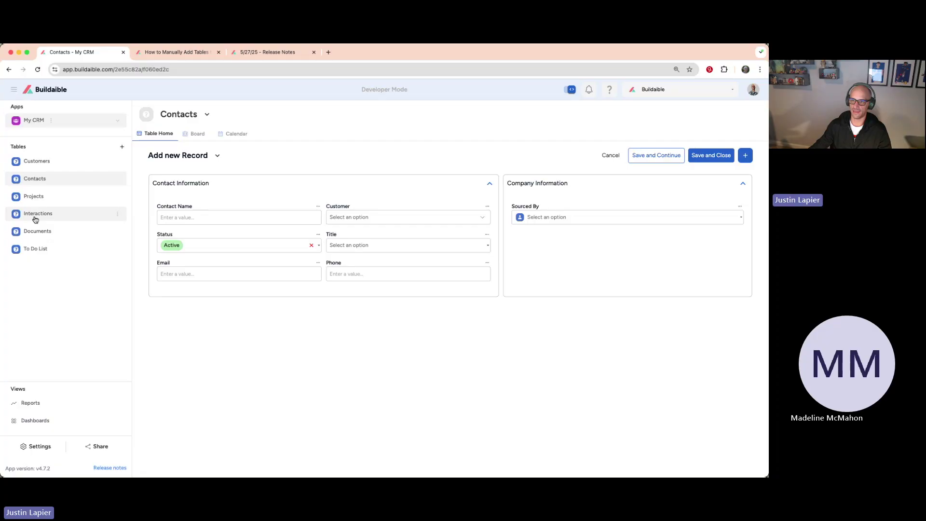
drag(36, 248, 34, 247)
drag(32, 250, 36, 210)
drag(35, 234, 36, 193)
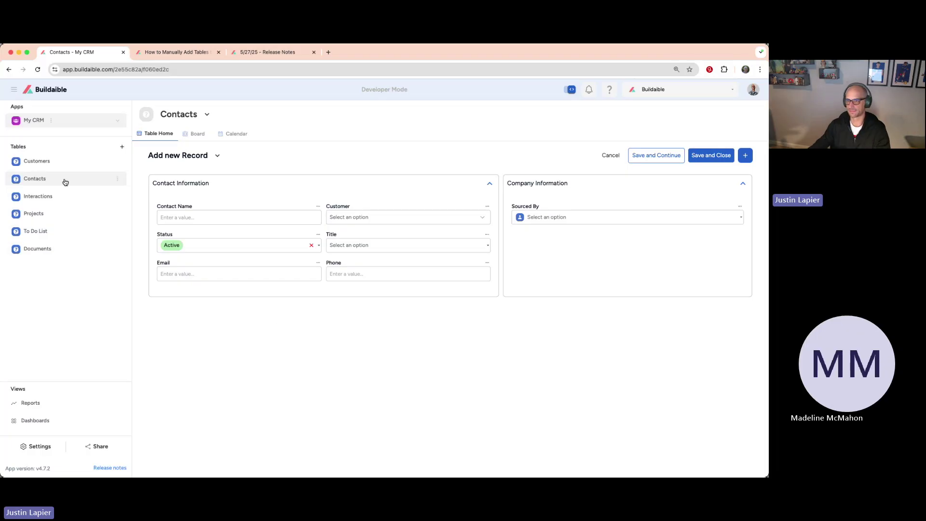
click(43, 164)
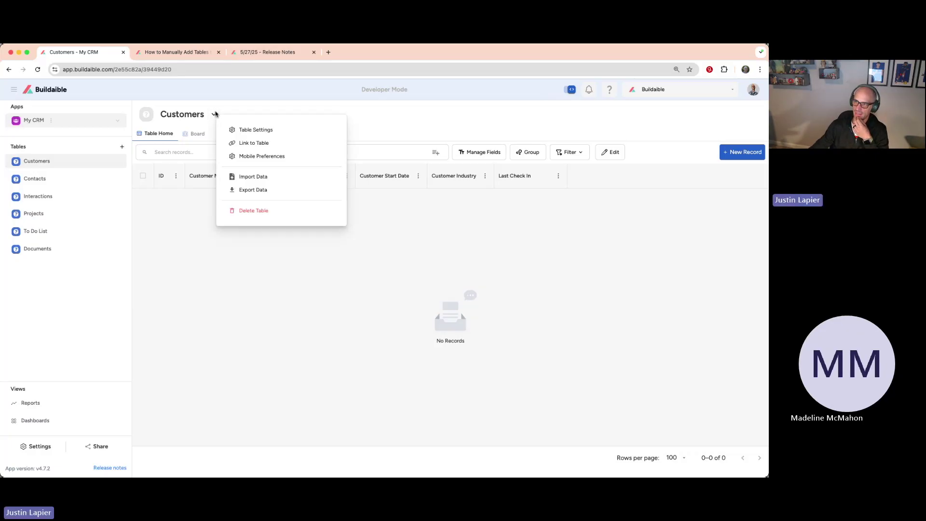
Step: Give the Customers table a green house icon and save it
click(246, 130)
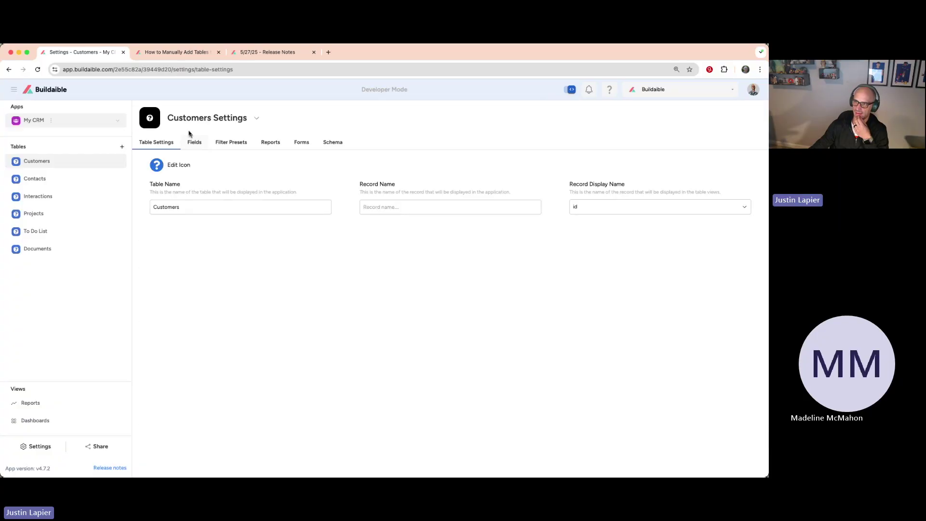
click(157, 166)
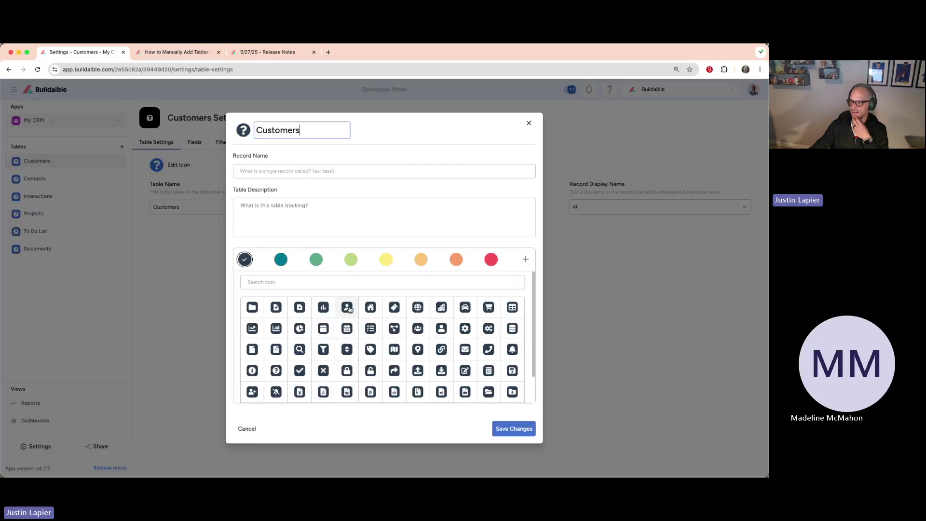
click(369, 309)
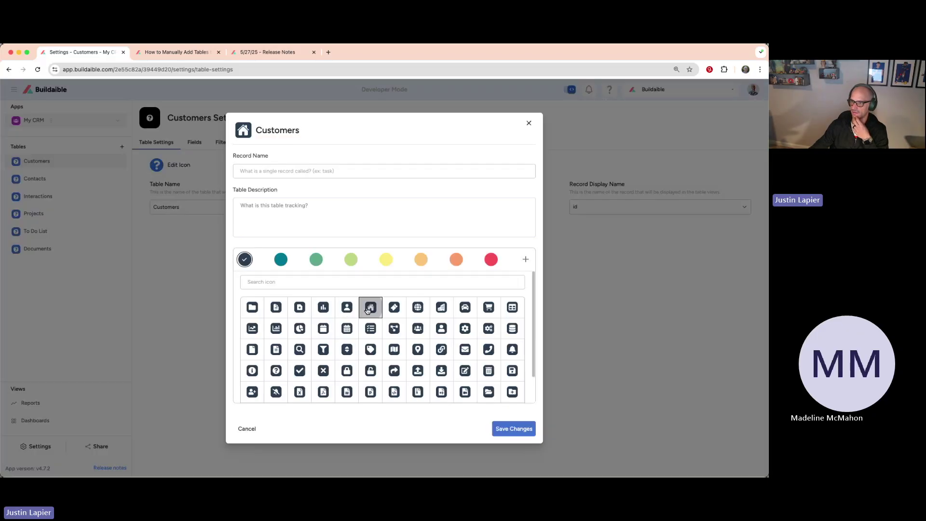
click(316, 259)
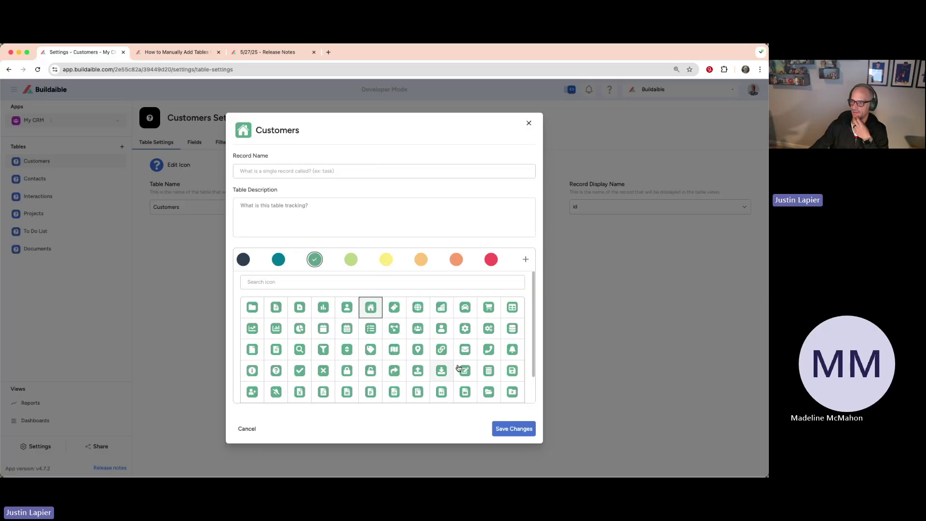
click(512, 429)
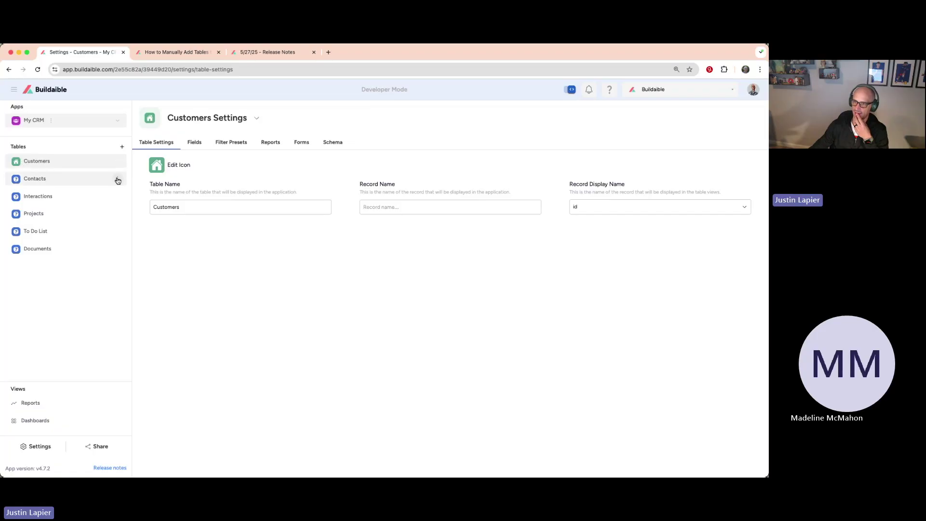
Step: Give the Contacts table a light-green person icon, save, and return to its records
click(118, 180)
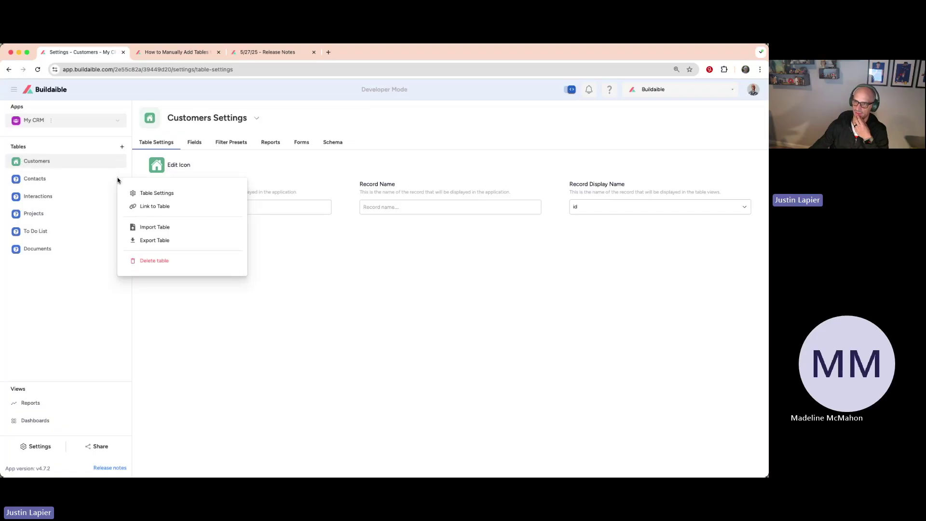
click(157, 194)
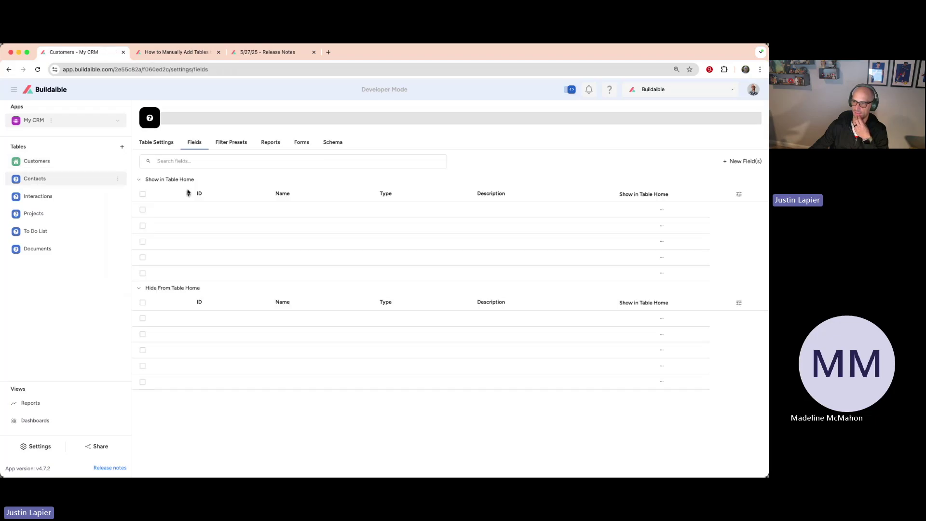
click(159, 142)
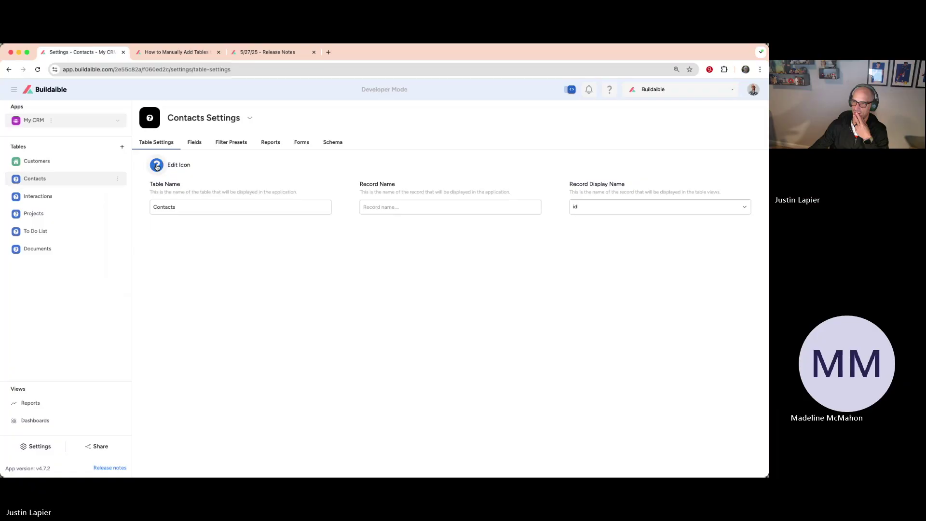
click(157, 165)
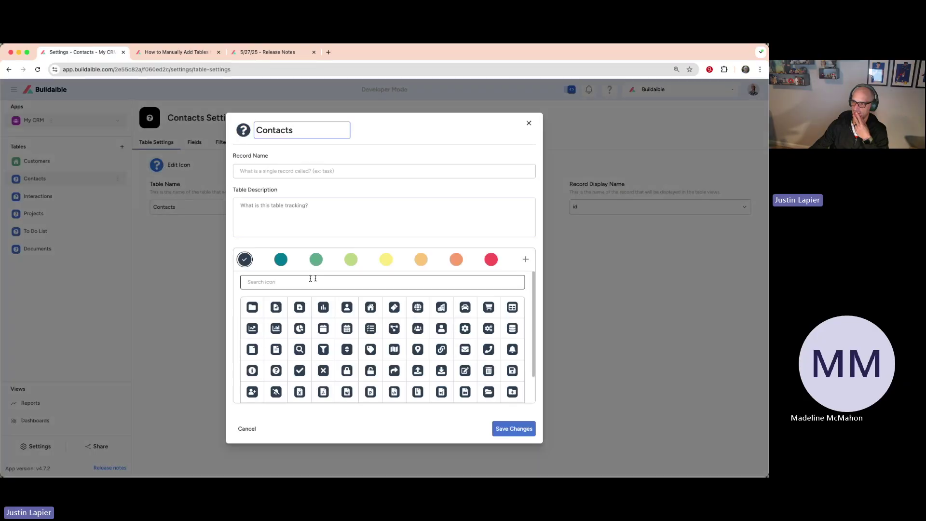
click(347, 307)
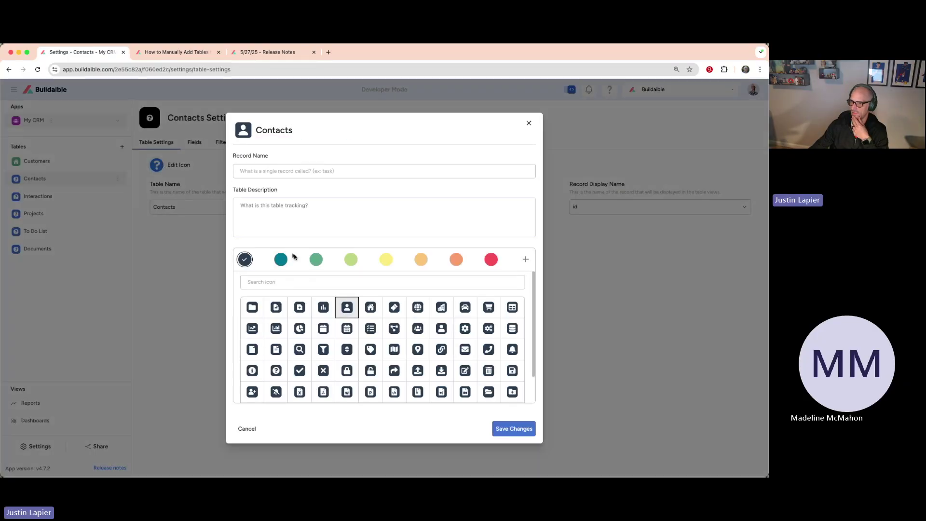
click(351, 260)
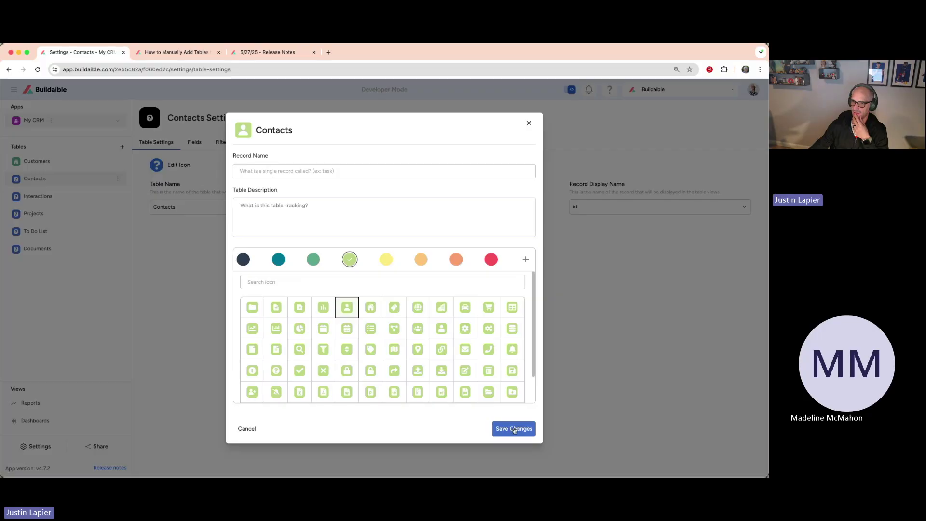
click(513, 428)
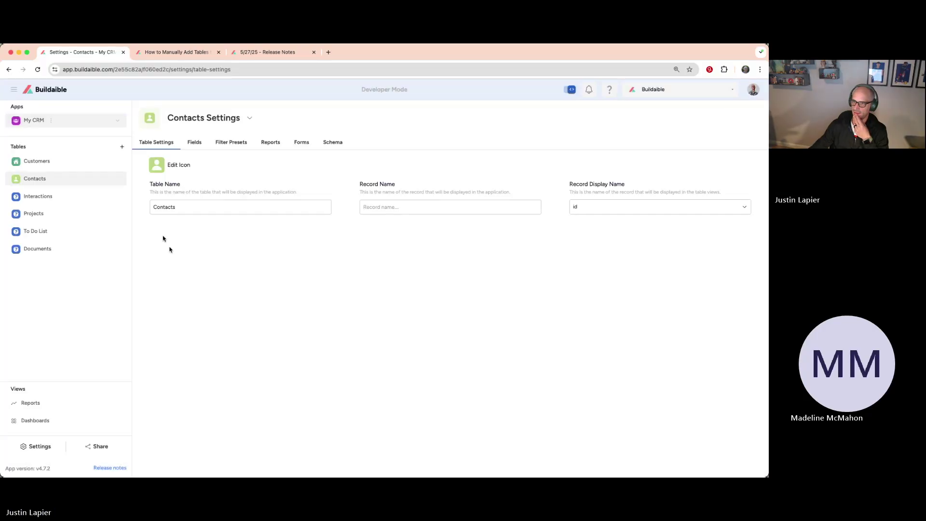
click(50, 182)
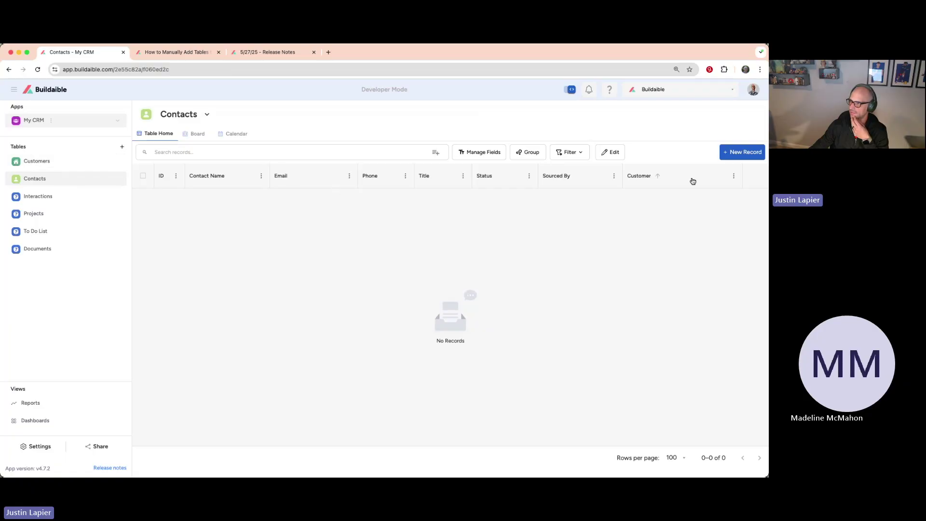
Step: Preview the icons in a new contact's Customer dropdown, then start a new Customers record
click(741, 152)
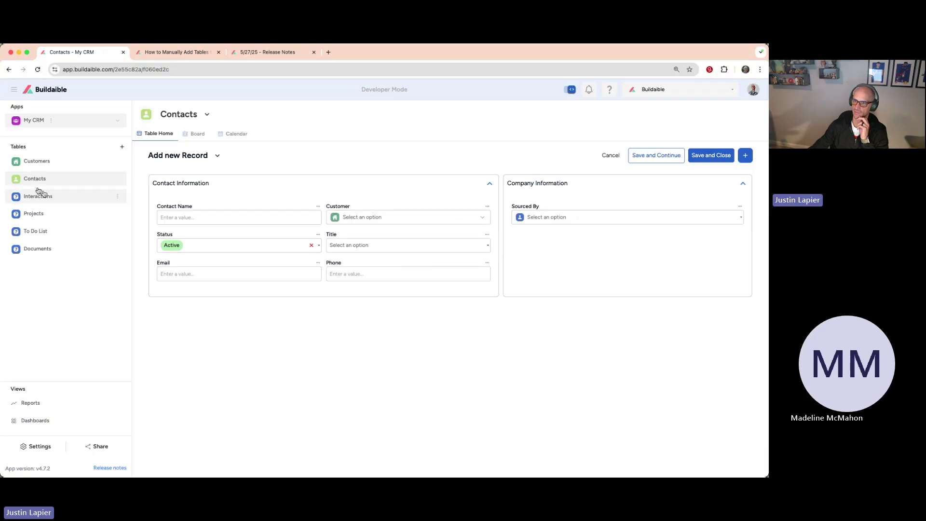
click(442, 216)
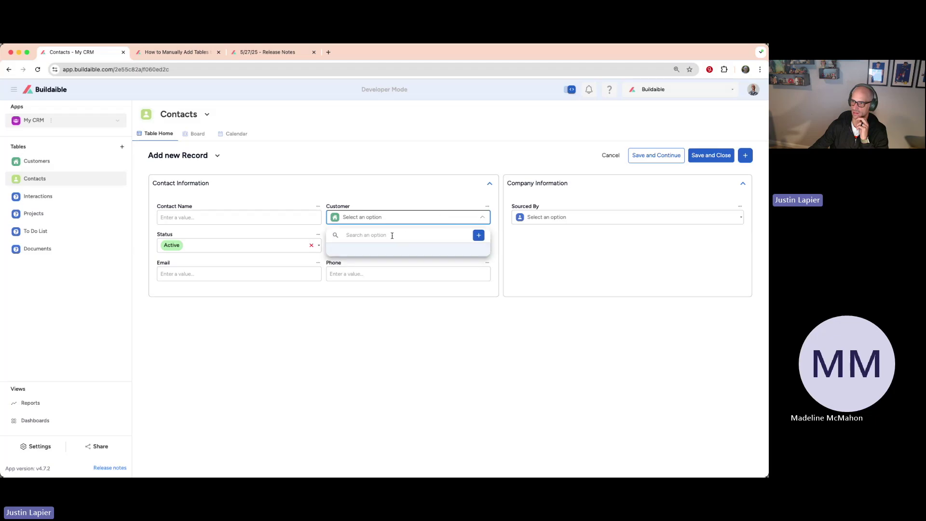
click(364, 191)
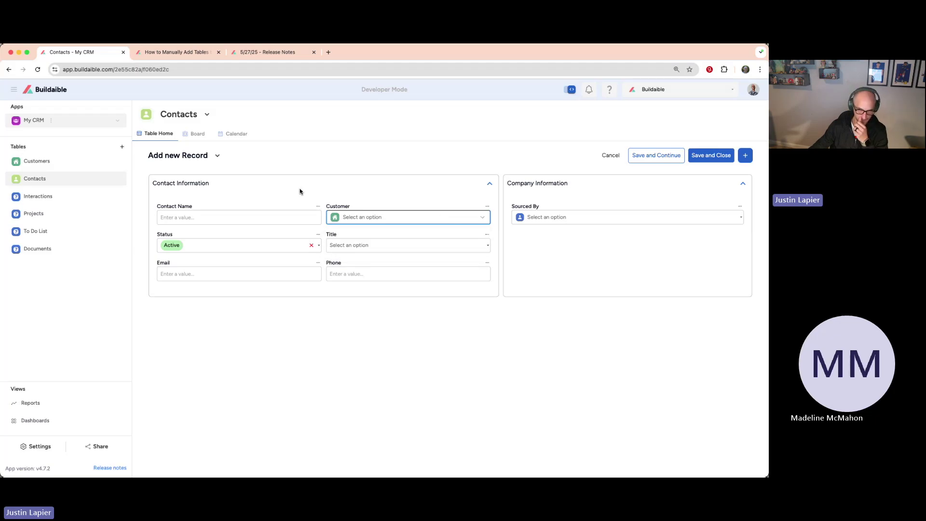
click(58, 163)
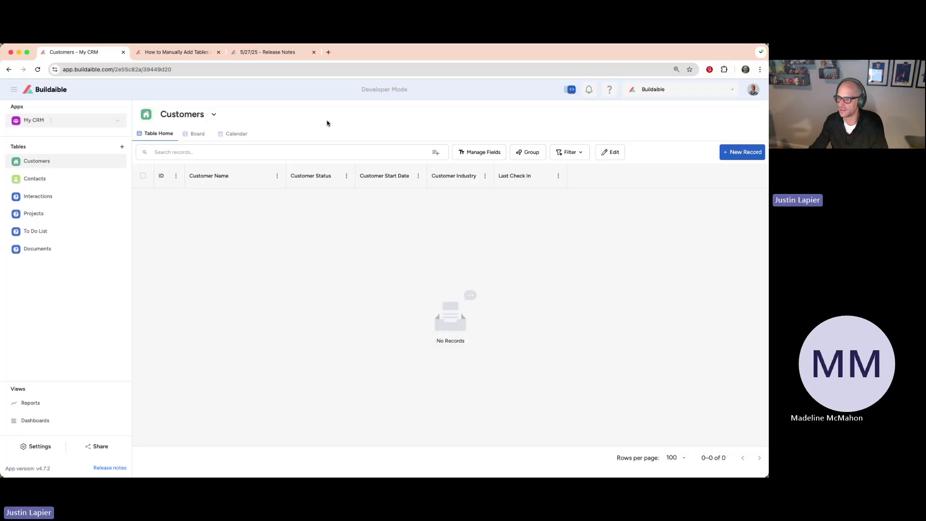
click(742, 152)
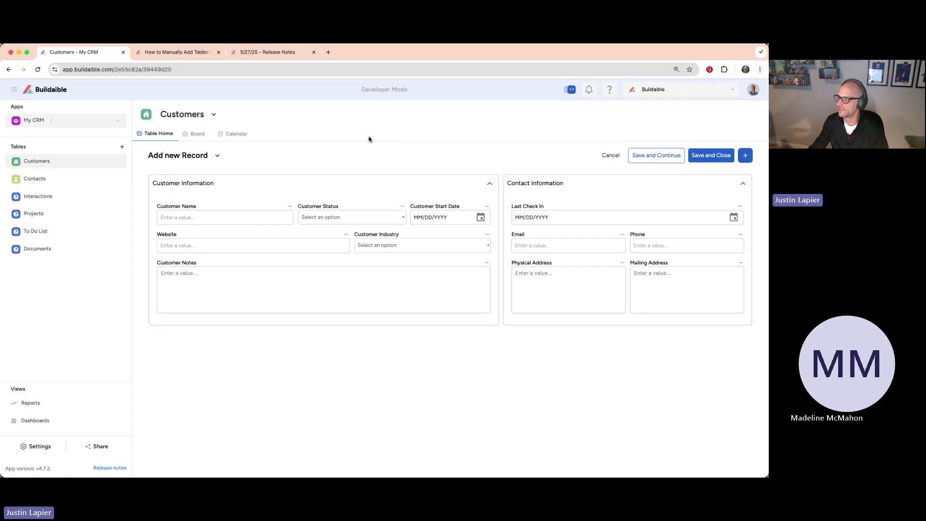
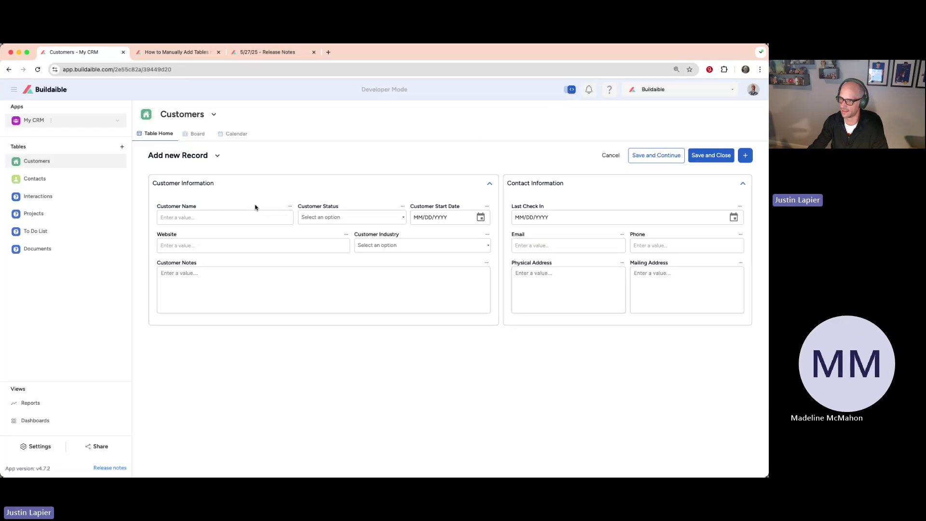
Step: Rename the Customer Name field to Donor Name
click(290, 207)
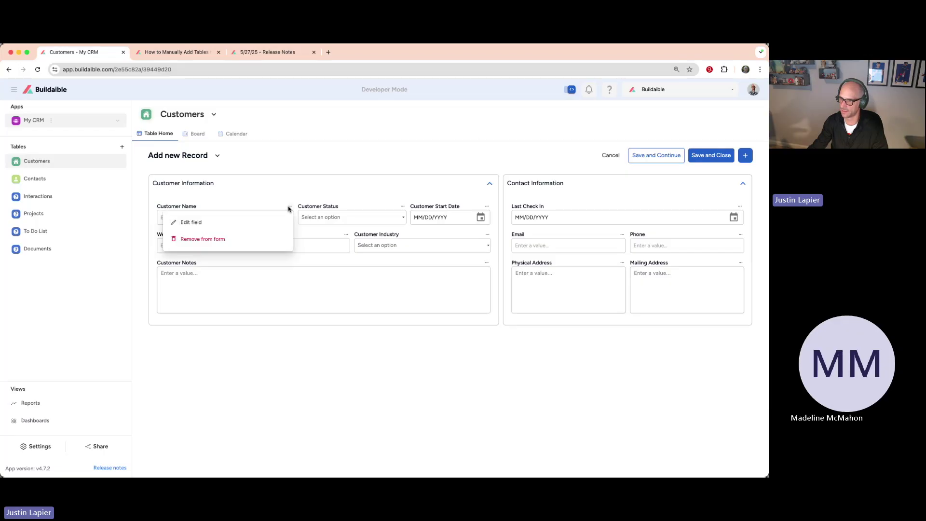
click(215, 222)
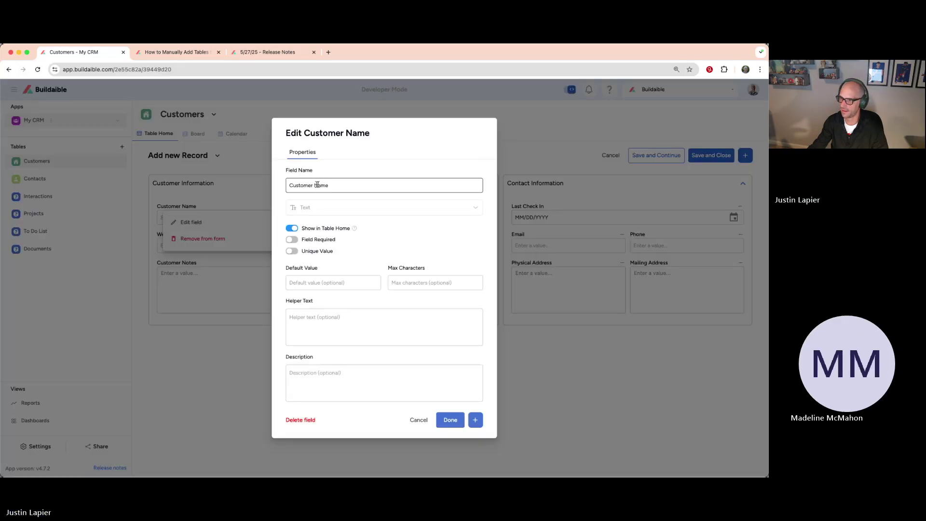
triple_click(329, 185)
text(Do)
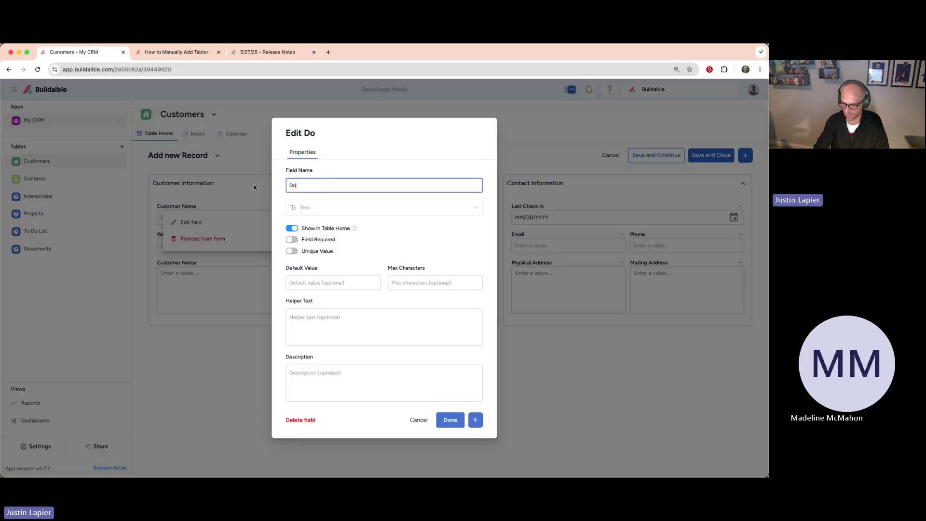
text(nor Name)
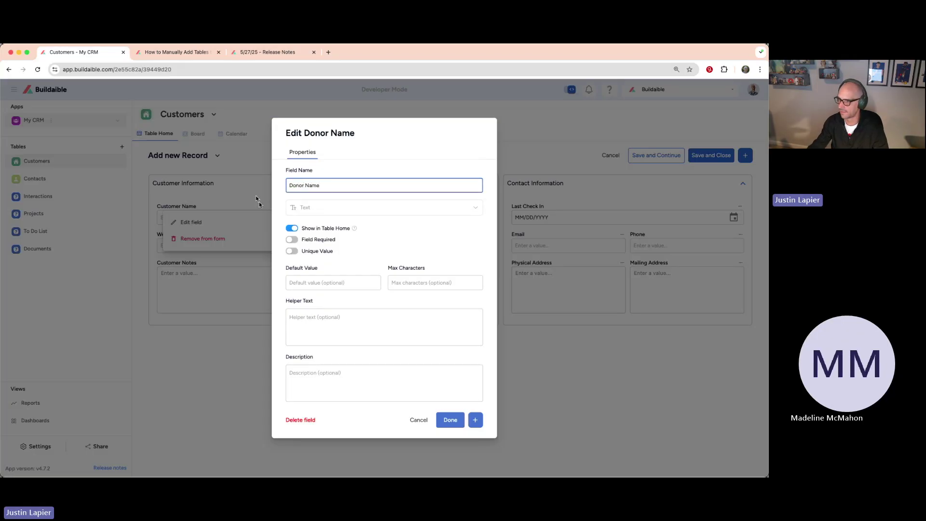
click(448, 418)
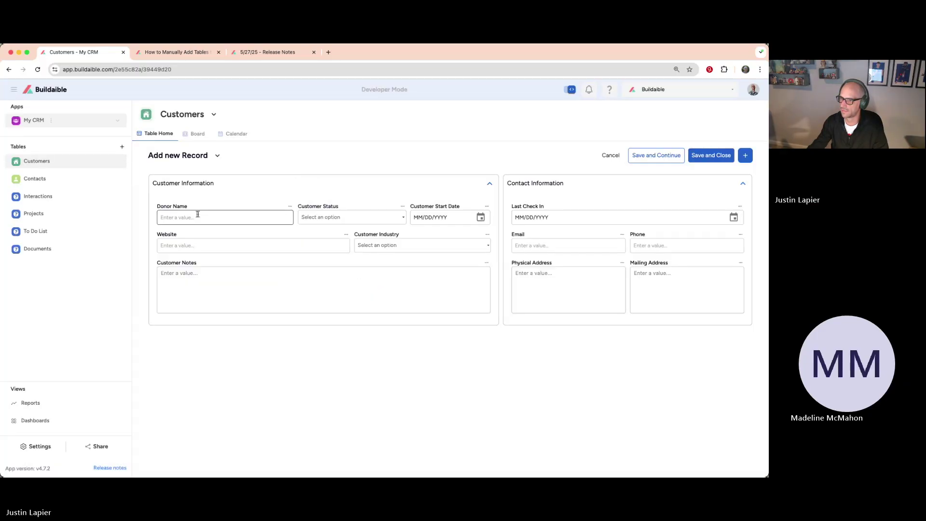
Step: Check the Donor Name column in the table view, then go back to the new-record form
drag(187, 207, 152, 208)
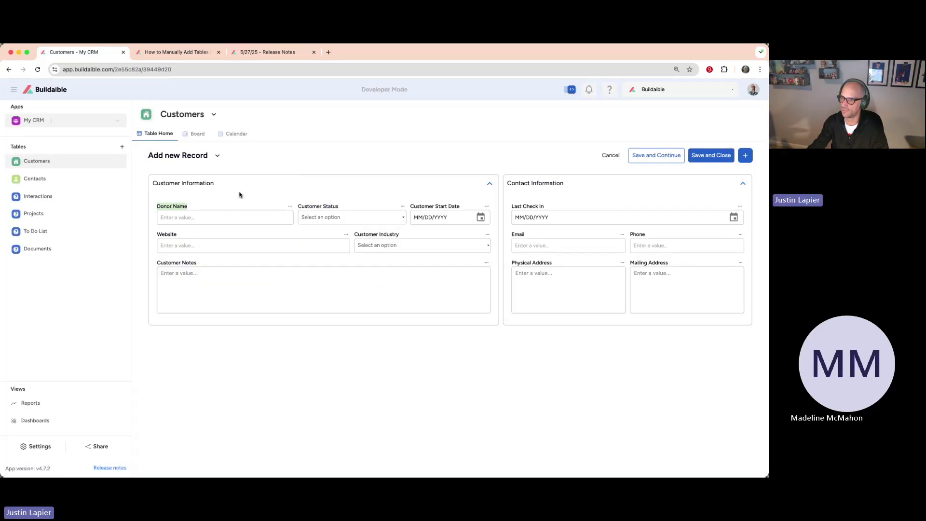
click(158, 137)
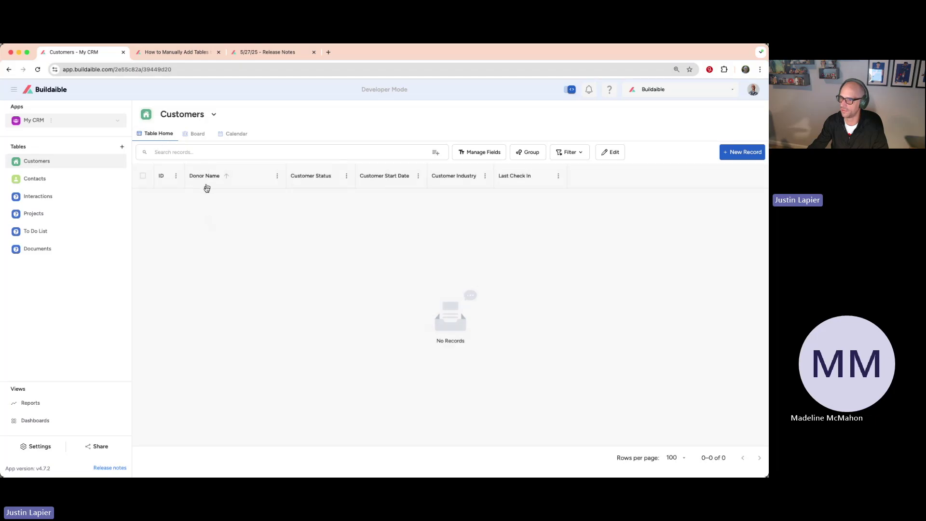
click(738, 152)
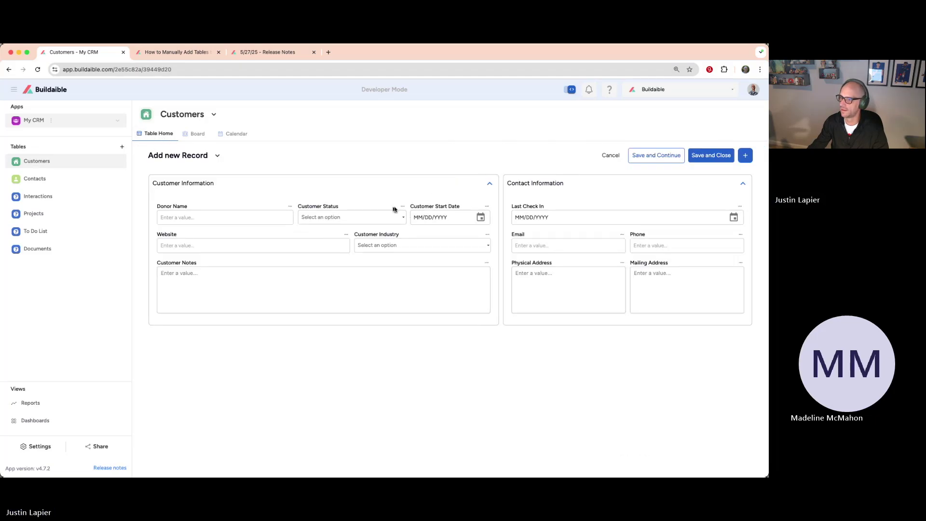
click(402, 207)
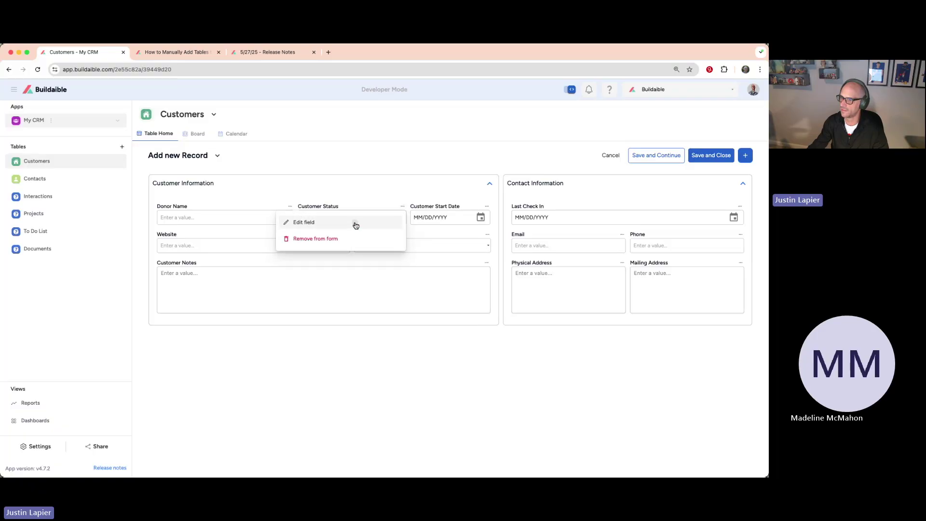
Step: Rename Customer Status to Donor Status, change Lead to Prospect, and add a Past Donor choice
click(355, 225)
drag(309, 177, 240, 175)
text(D)
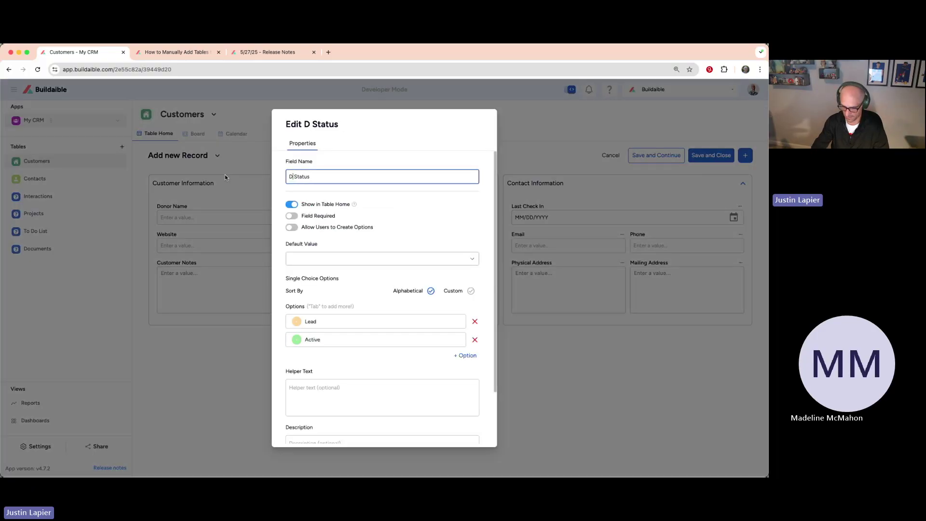
text(onor)
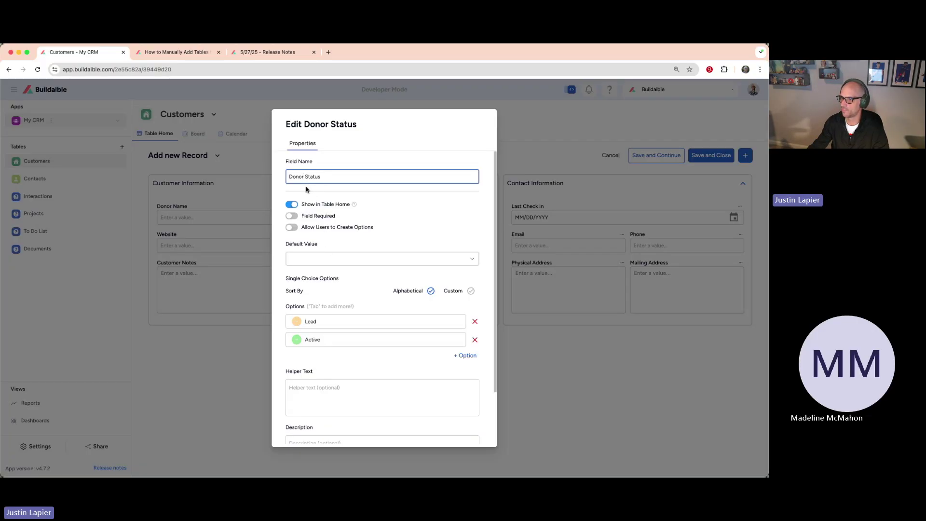
drag(325, 321, 301, 323)
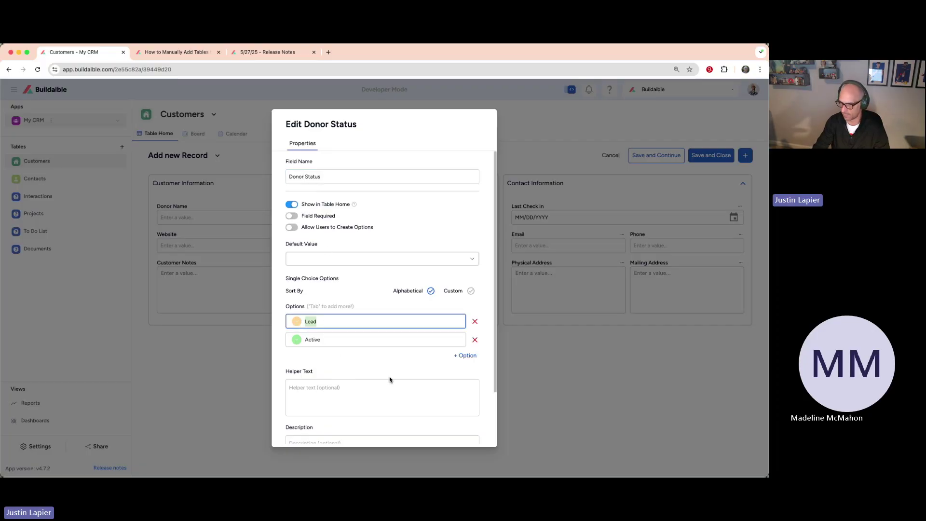
text(Prospect)
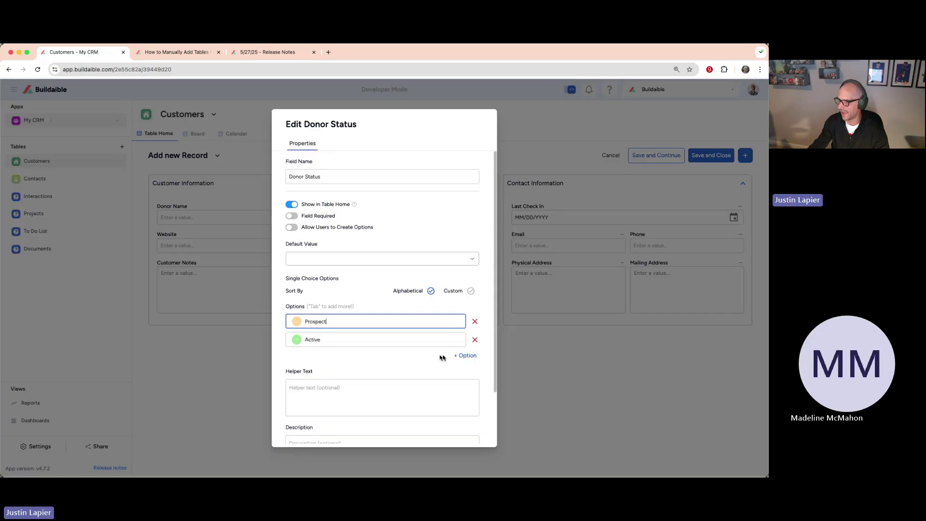
click(461, 355)
click(337, 357)
text(Past Donor)
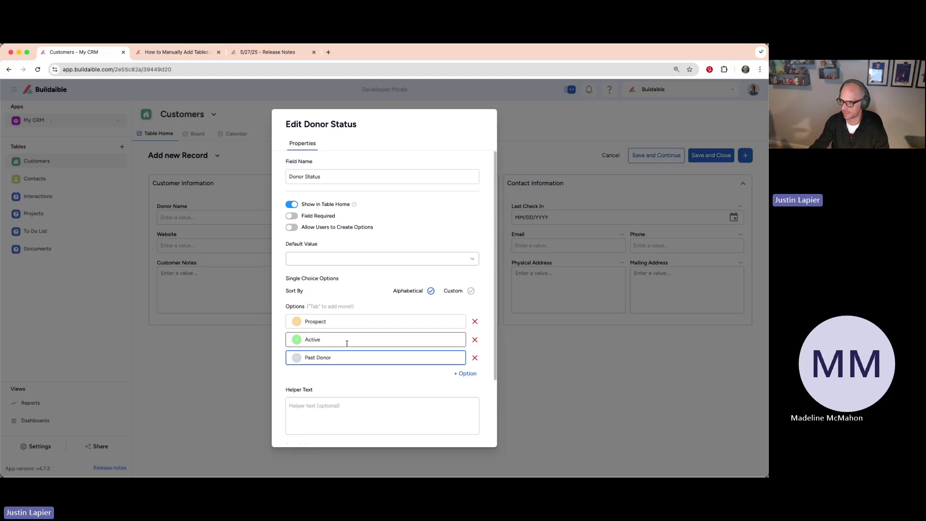
Step: Rename Active to Active Donor, delete the empty choice, and make Past Donor pink
click(346, 343)
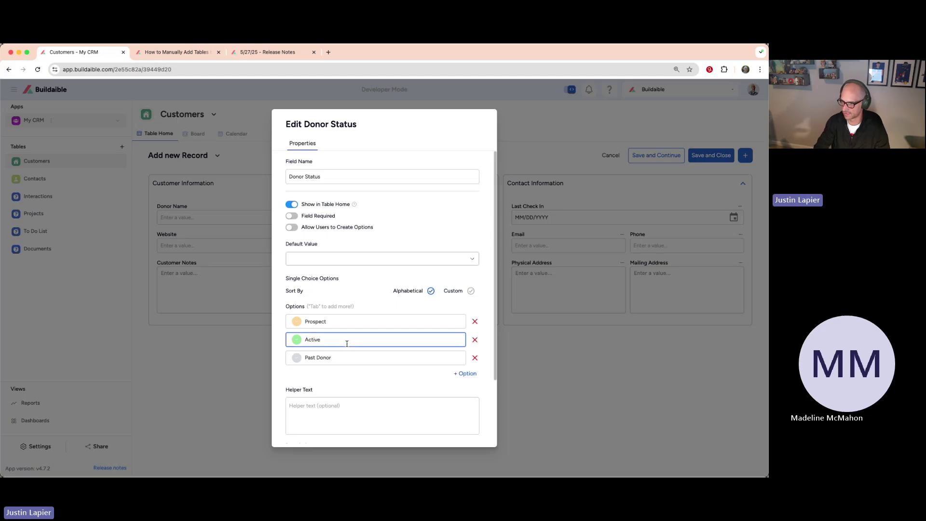
text(Donor)
key(Tab)
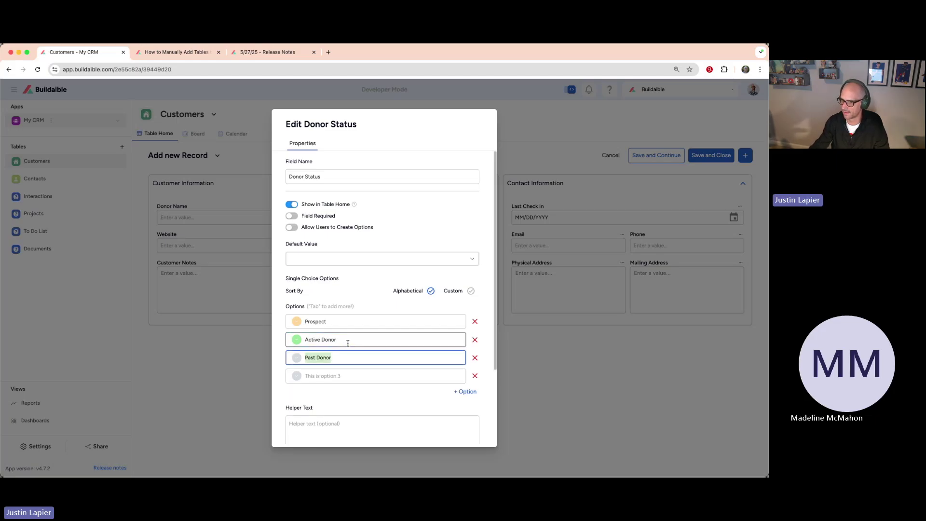
click(476, 376)
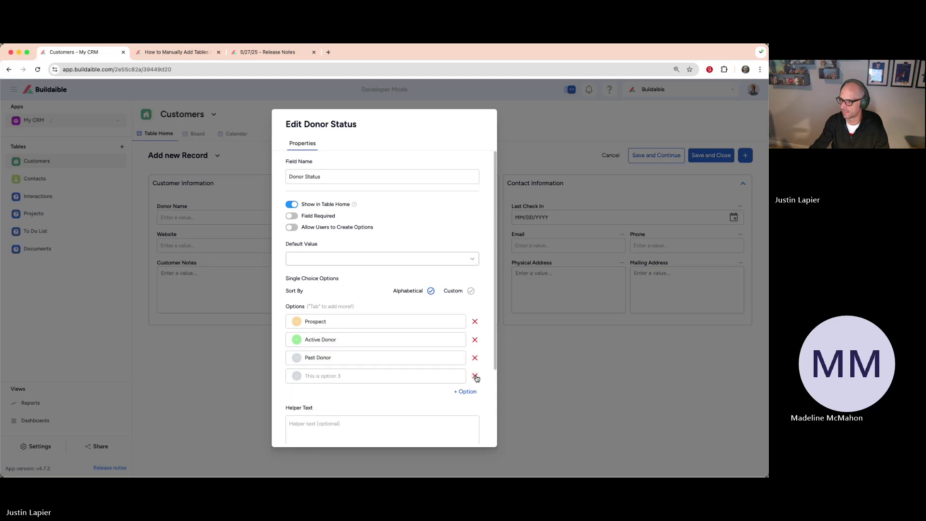
click(379, 323)
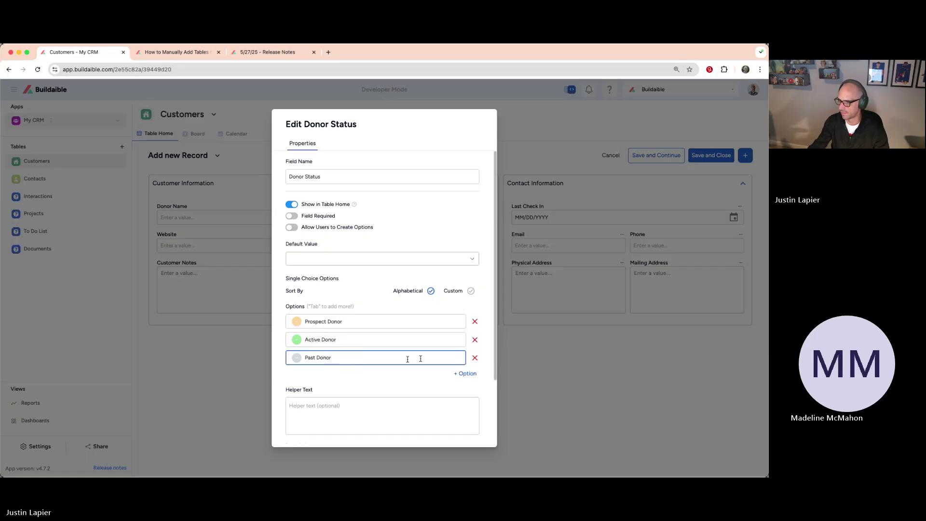
click(296, 358)
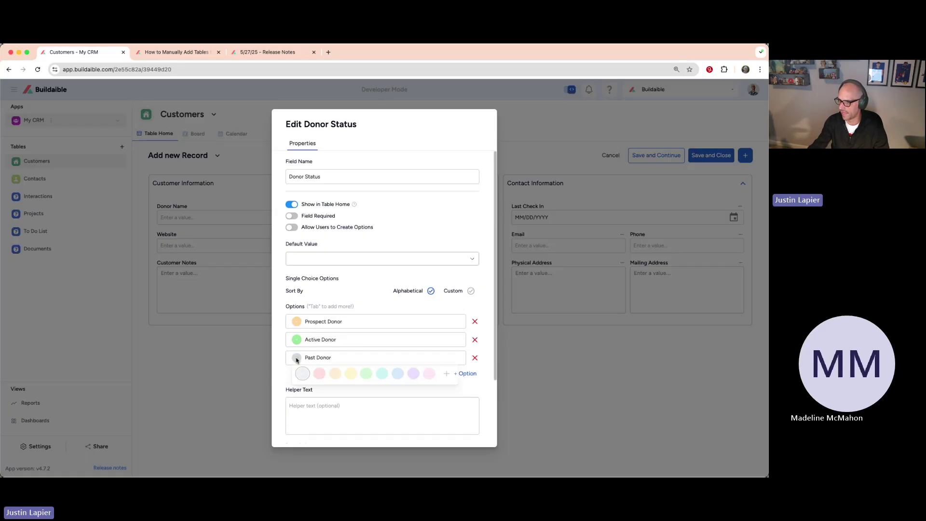
click(322, 375)
Step: Rename Prospect Donor to Prospective Donor, make it the default, and save the field
drag(288, 176, 365, 182)
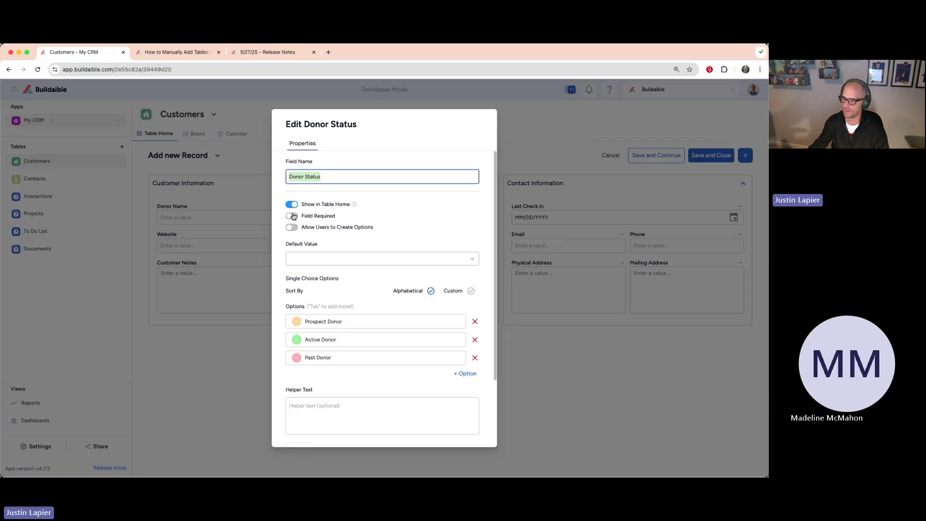
click(356, 261)
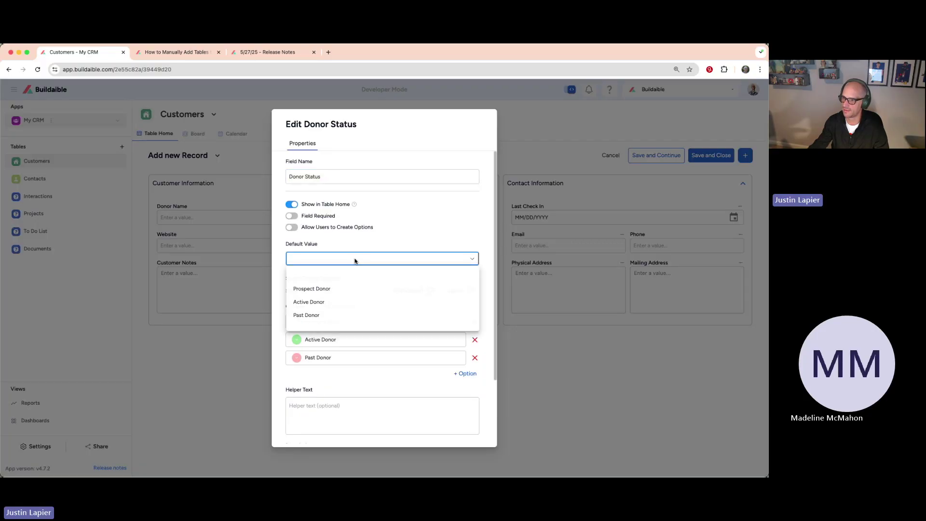
click(329, 291)
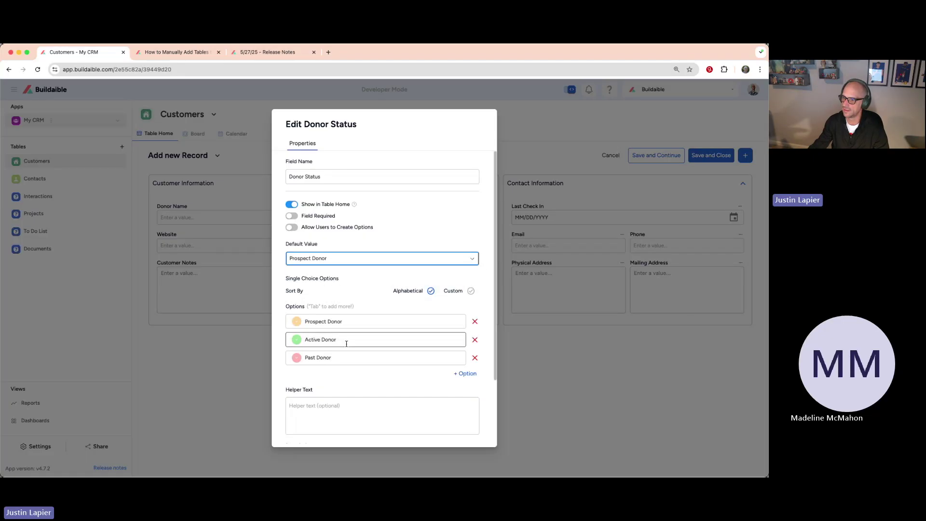
click(325, 321)
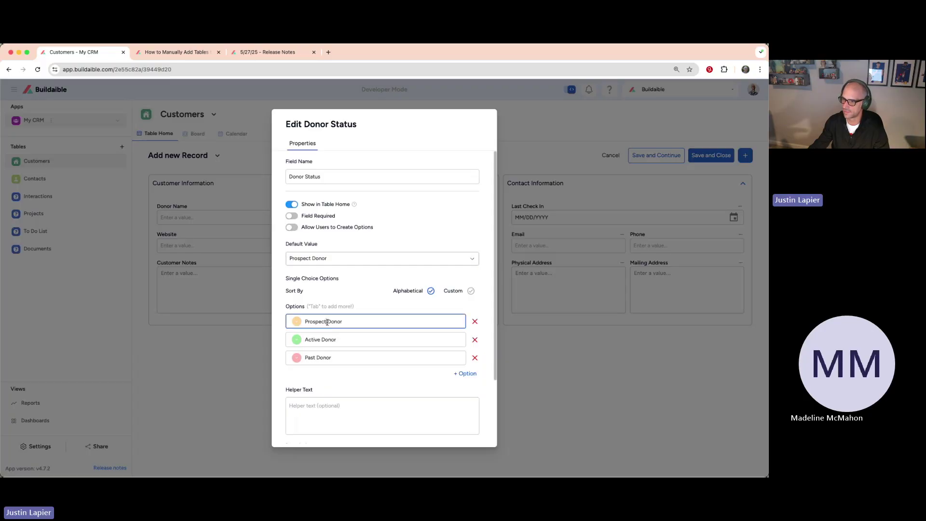
text(ive)
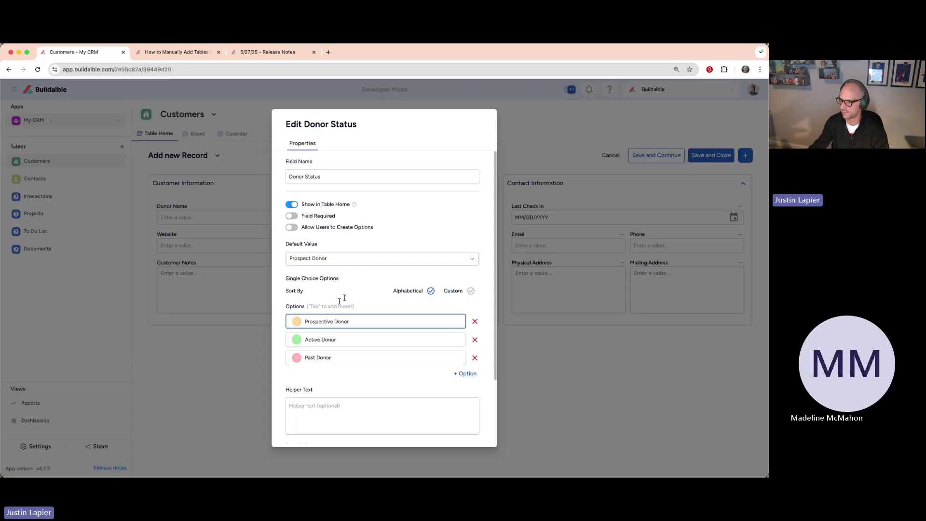
click(384, 260)
click(345, 290)
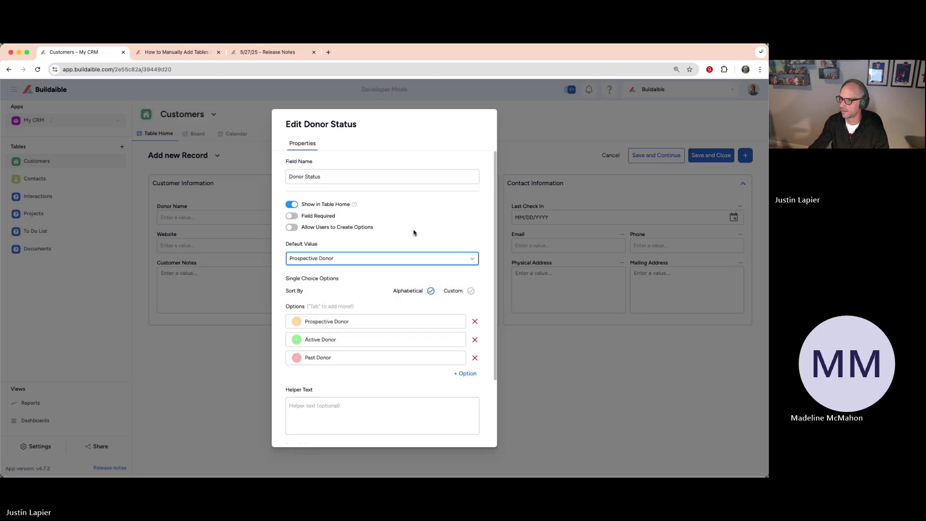
scroll(361, 297, down, 3)
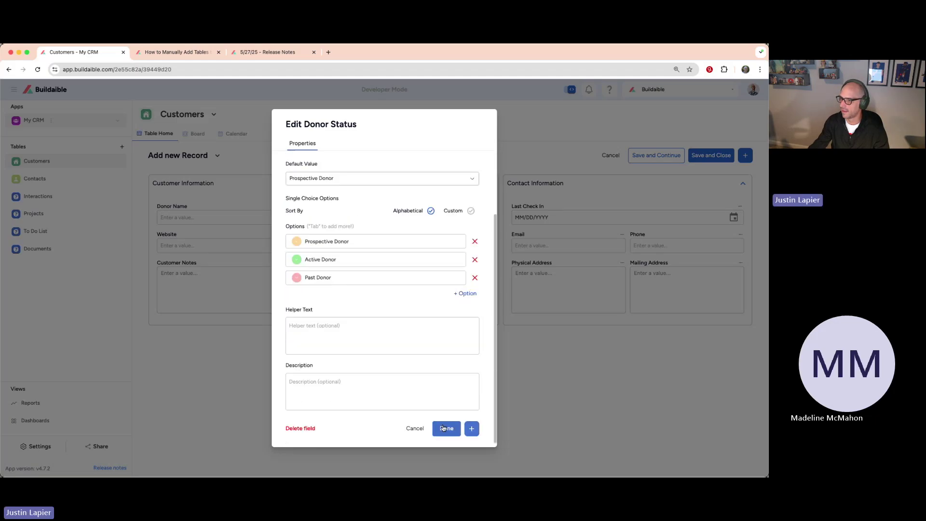
click(445, 428)
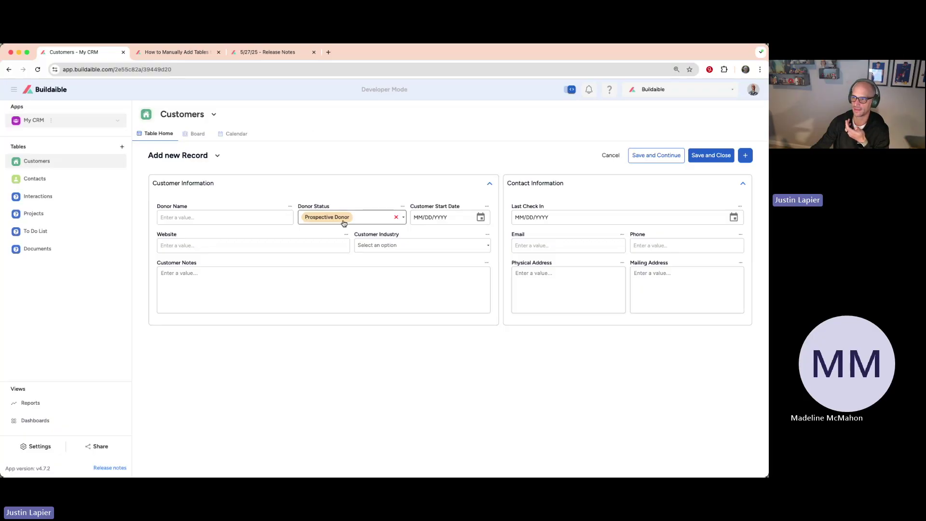
Step: Confirm Prospective Donor is selected and rename Customer Start Date to Donor First Donation Date
click(377, 218)
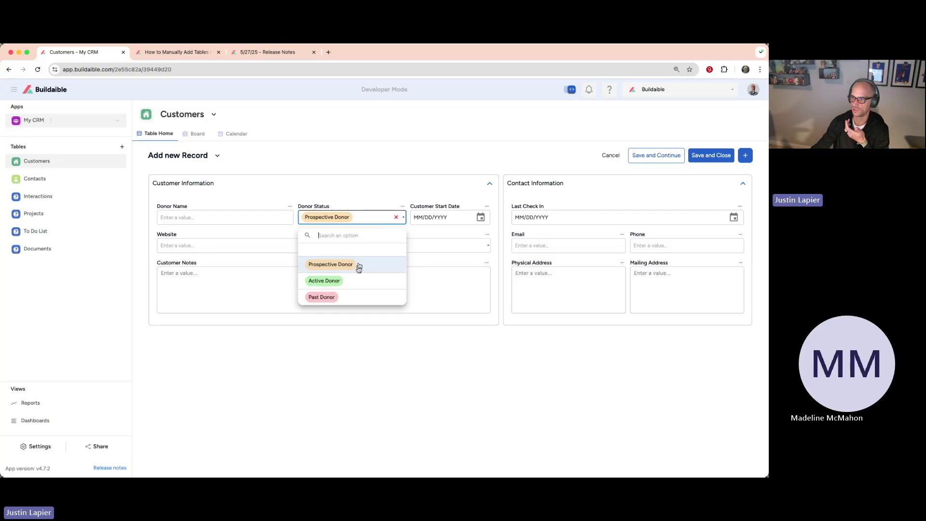
click(324, 166)
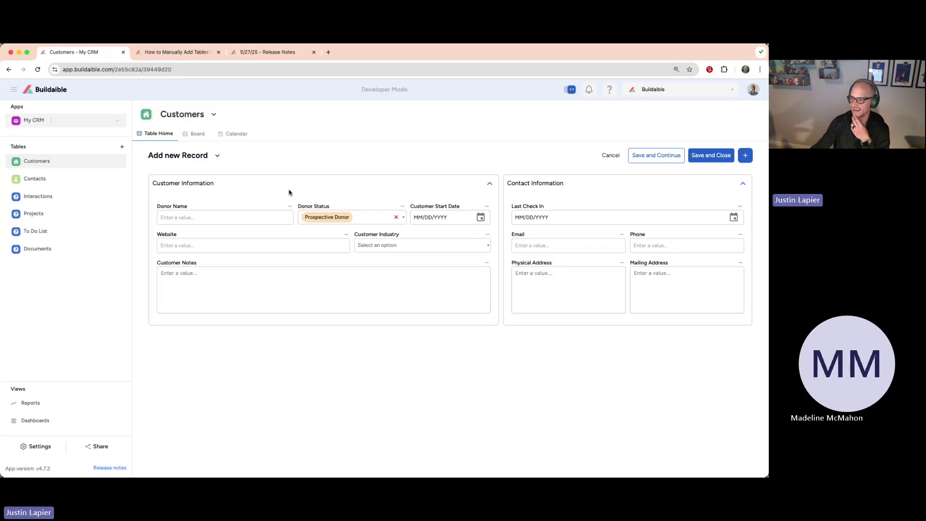
click(487, 206)
click(427, 223)
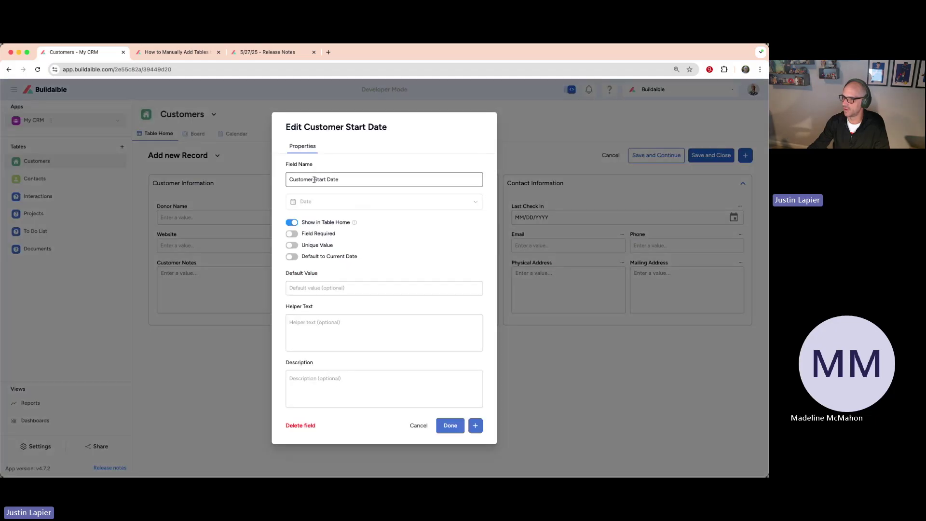
double_click(313, 179)
text(Donor)
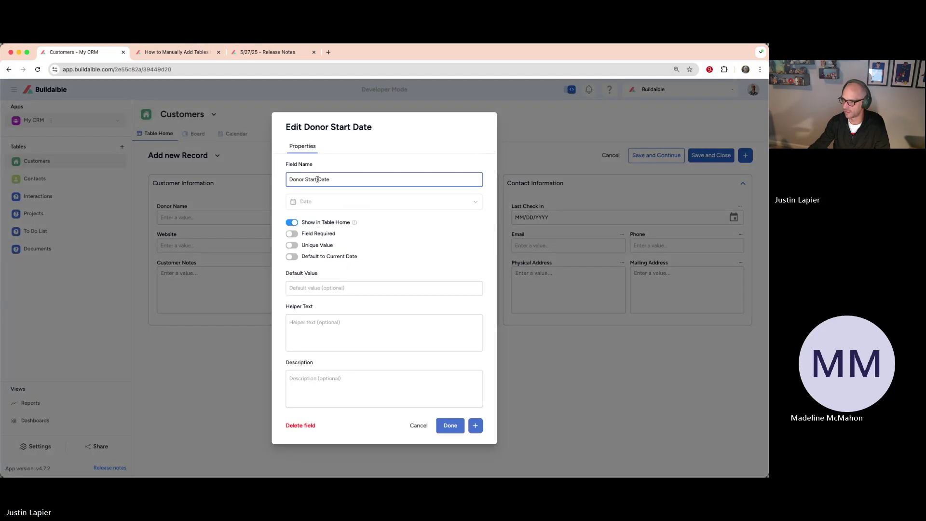
drag(317, 180, 307, 180)
text(First Donati)
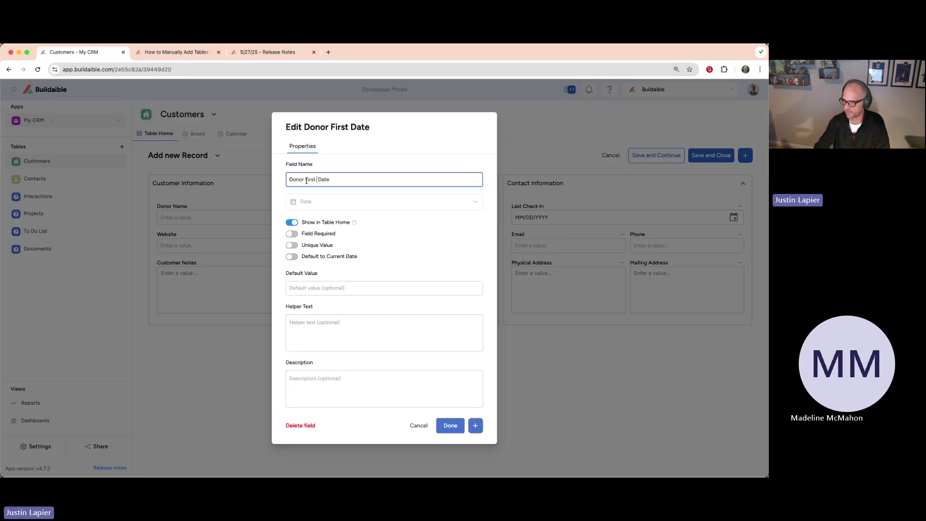
text(on)
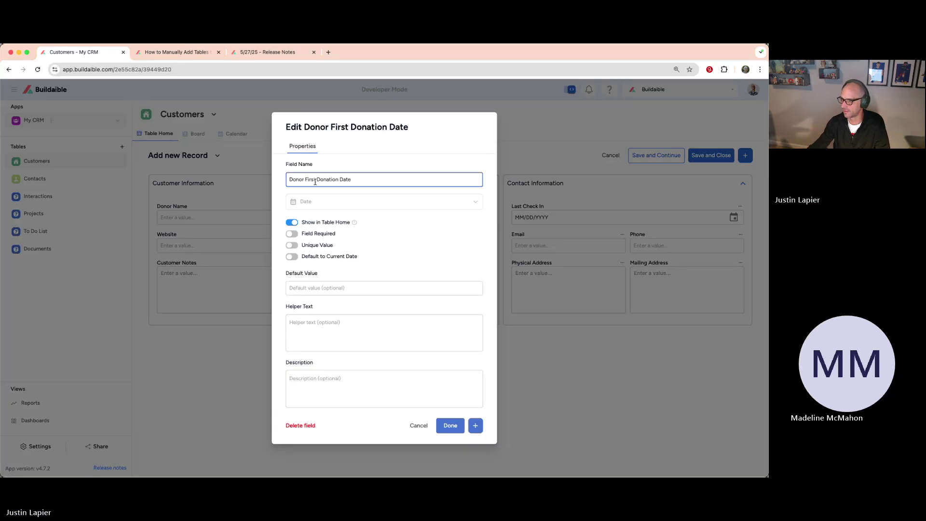
click(445, 425)
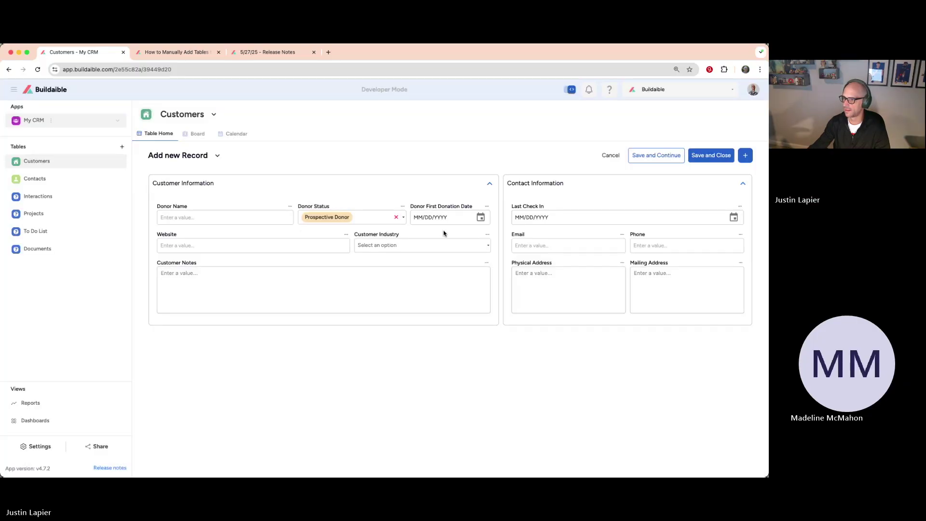
Step: Rename the Customer Industry field to Donor Industry
click(487, 235)
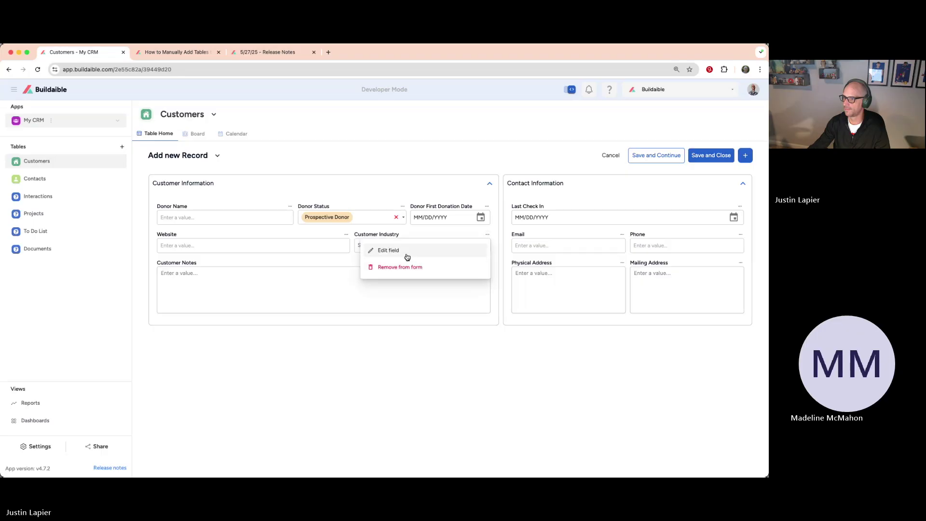
click(404, 255)
double_click(311, 176)
text(Donor Industry)
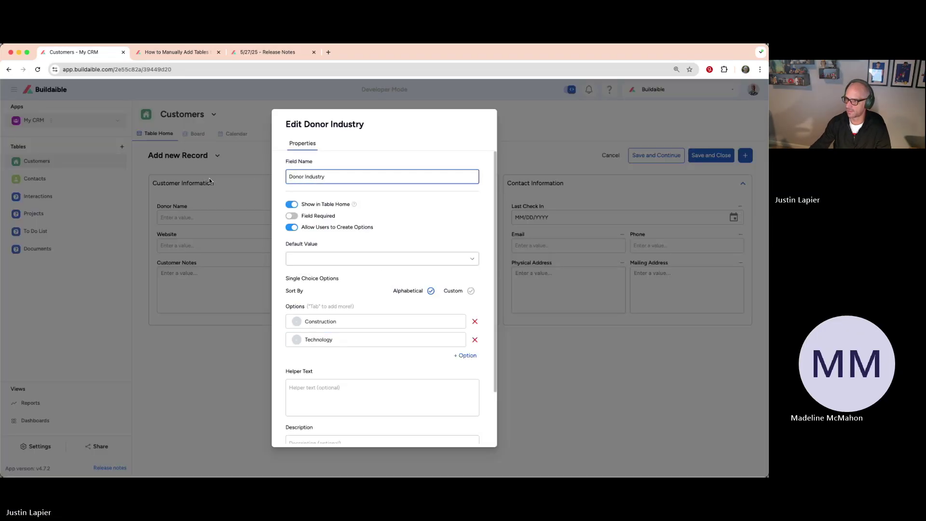
scroll(314, 362, down, 3)
click(446, 428)
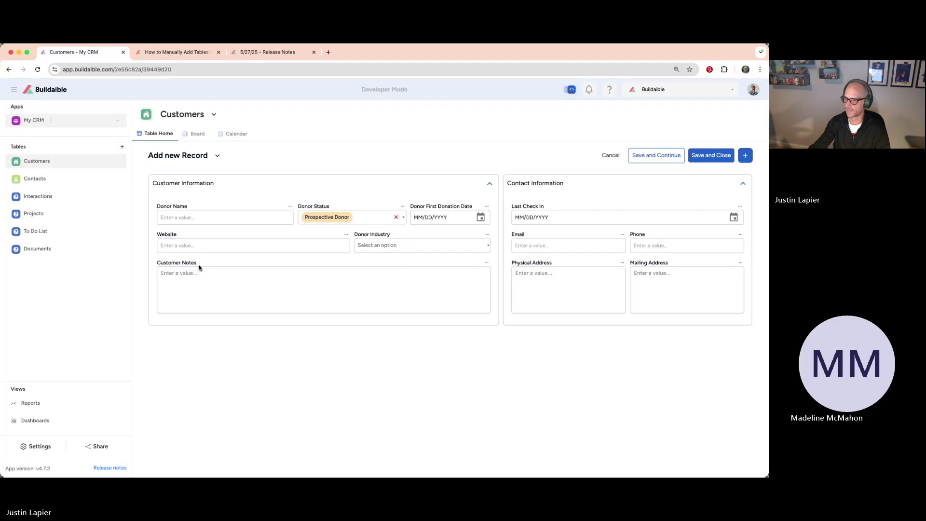
Step: Rename the Customer Notes field to Donor Notes
click(487, 263)
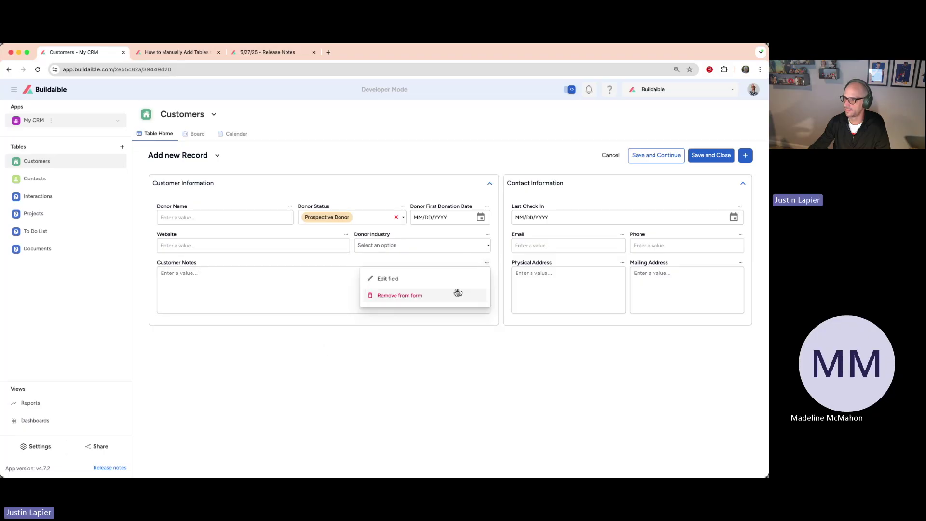
click(454, 278)
click(309, 191)
double_click(299, 191)
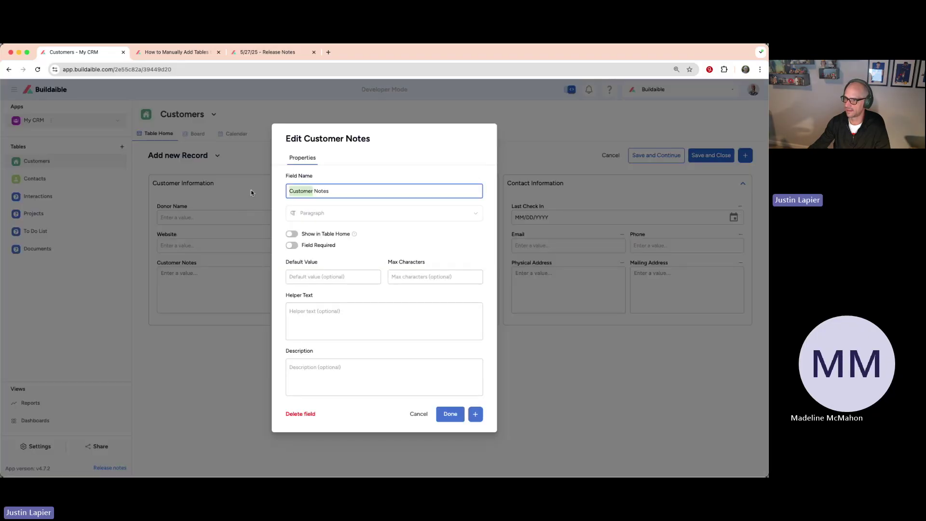
text(Donor)
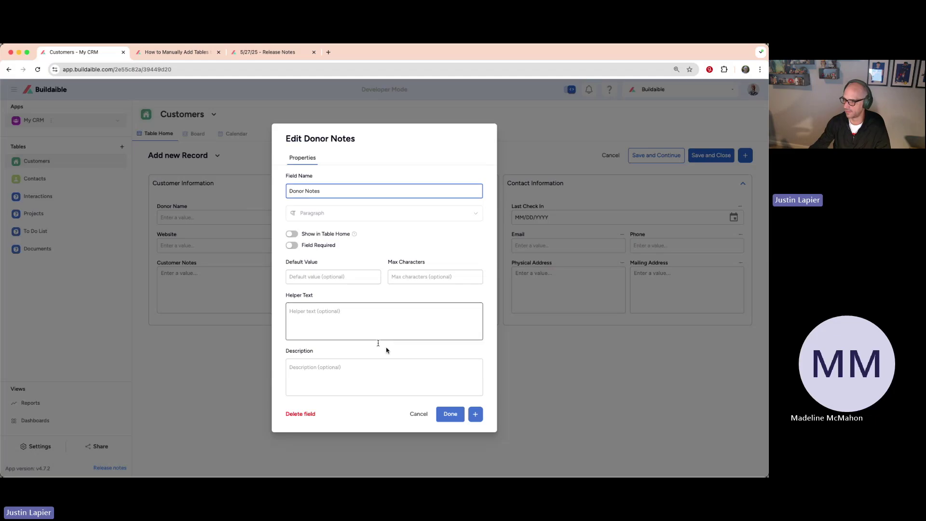
click(450, 414)
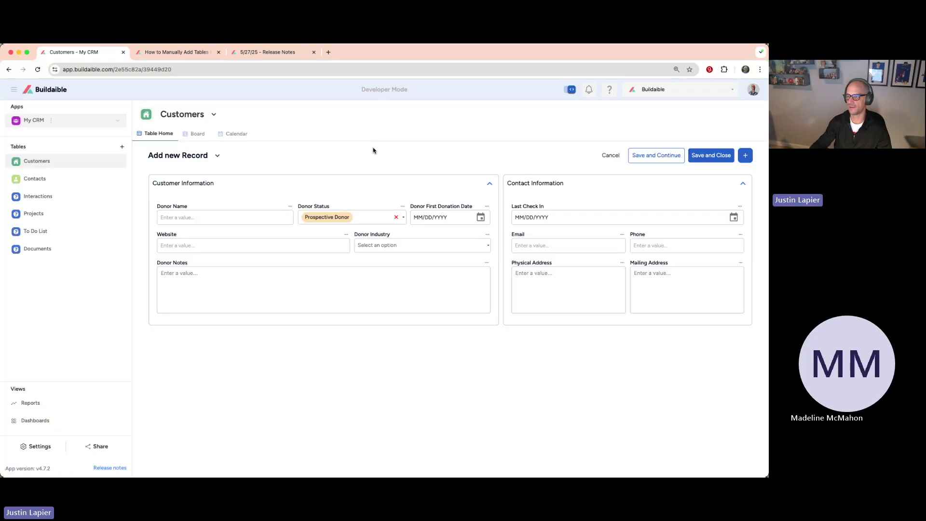
drag(216, 183, 154, 182)
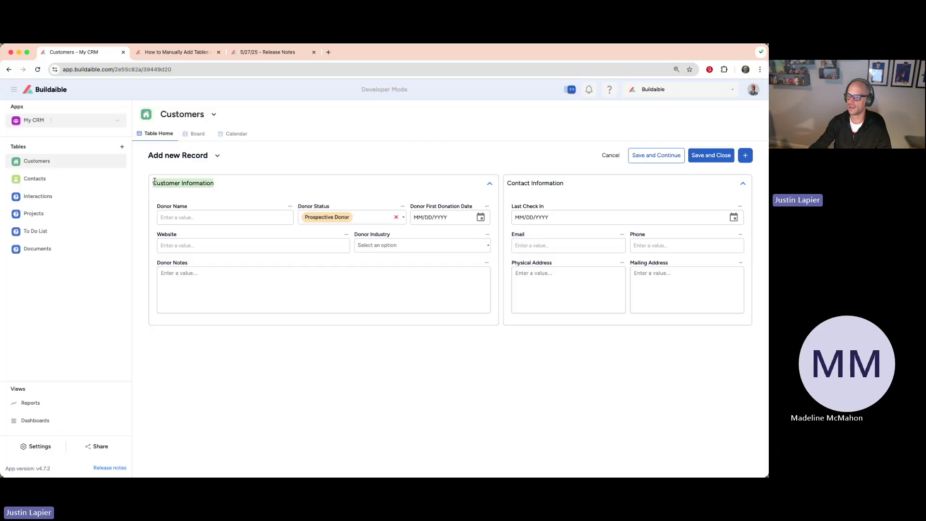
click(326, 160)
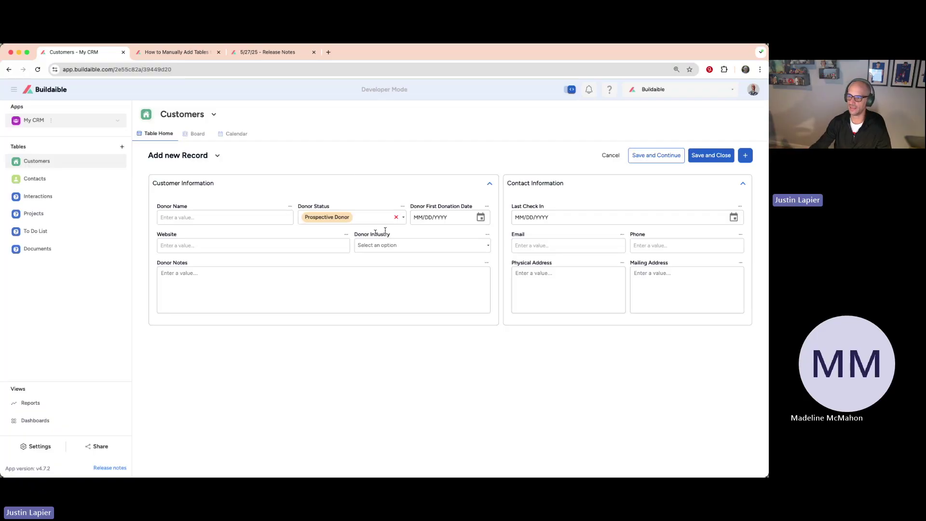
click(217, 155)
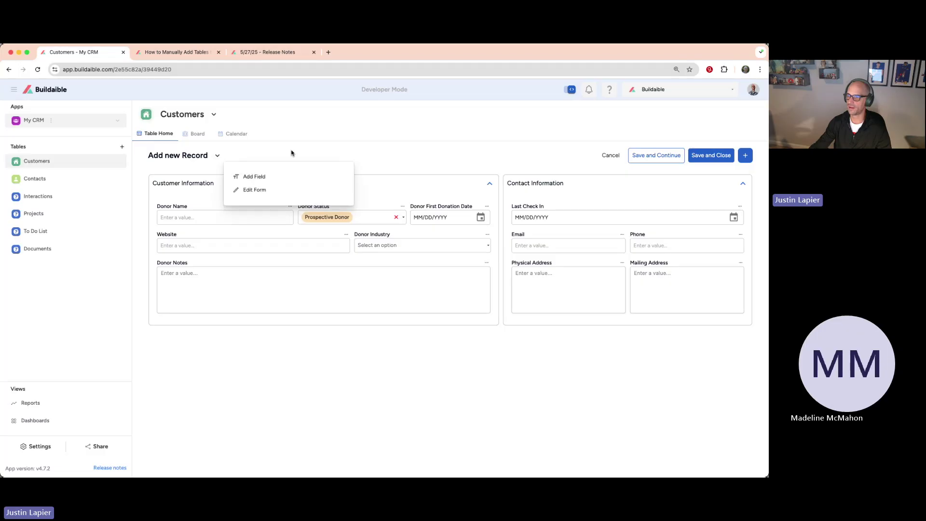
click(217, 157)
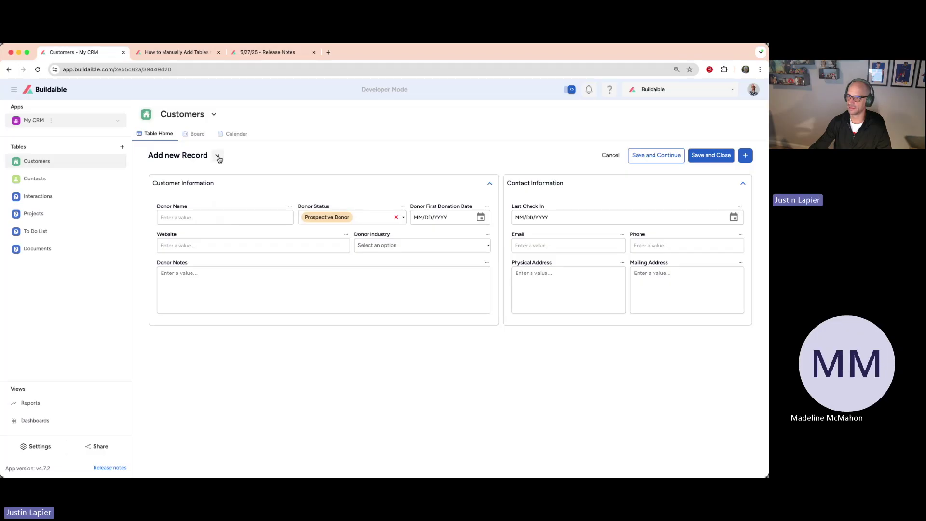
Step: Start a new form field named Donor Annual Revenue
click(218, 156)
click(248, 177)
click(341, 202)
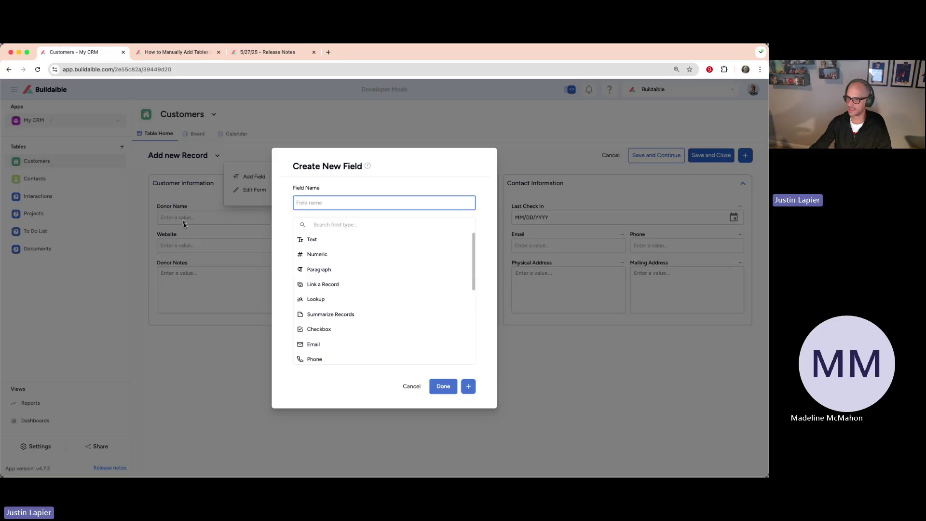
text(Donor Annual)
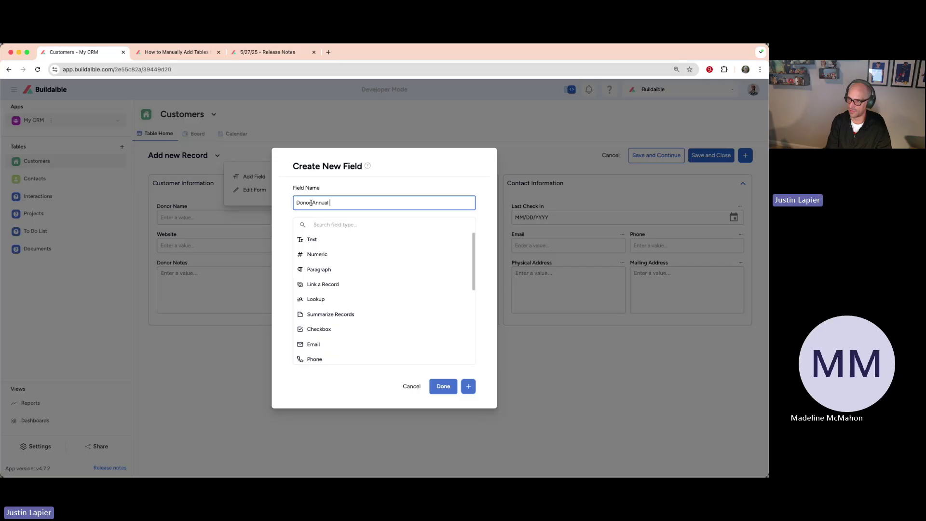
text( Revenue)
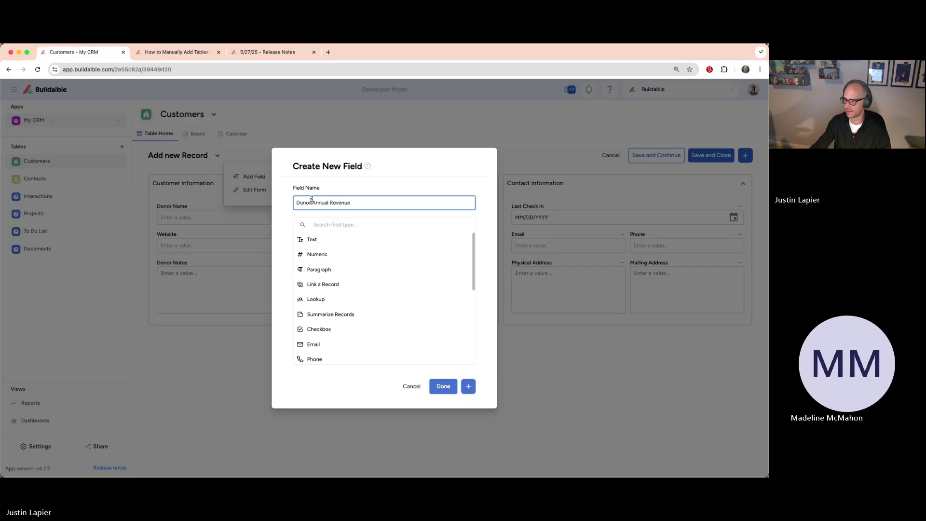
Step: Make it Numeric with 123,456 formatting and a $ prefix, and create it
scroll(358, 266, down, 3)
scroll(359, 266, down, 2)
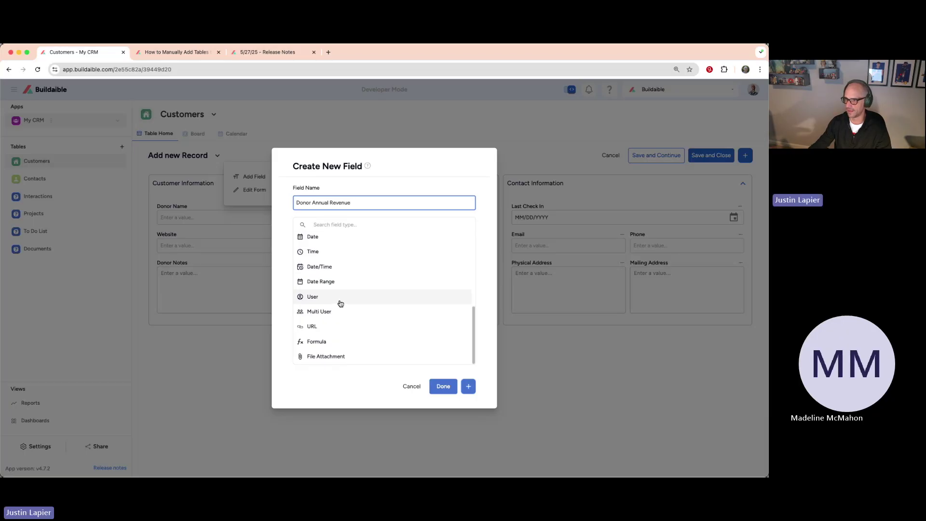
scroll(339, 269, up, 5)
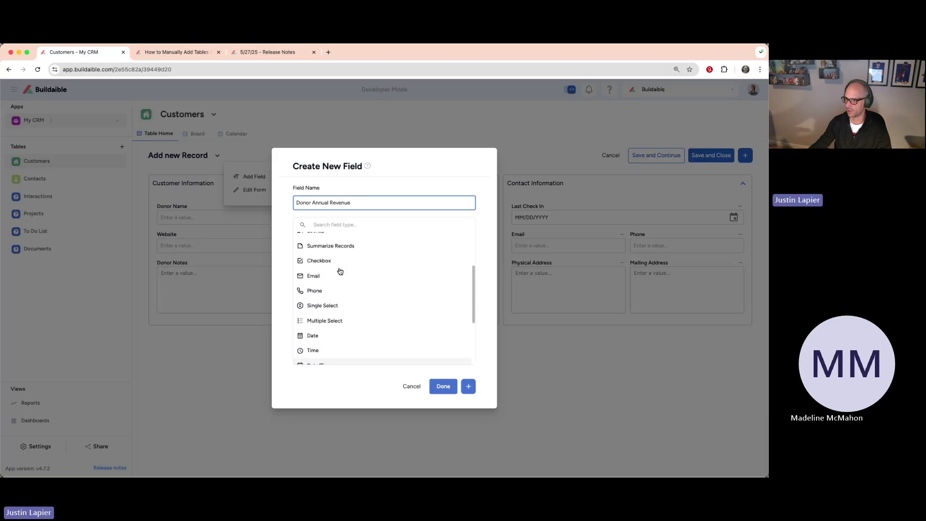
click(325, 255)
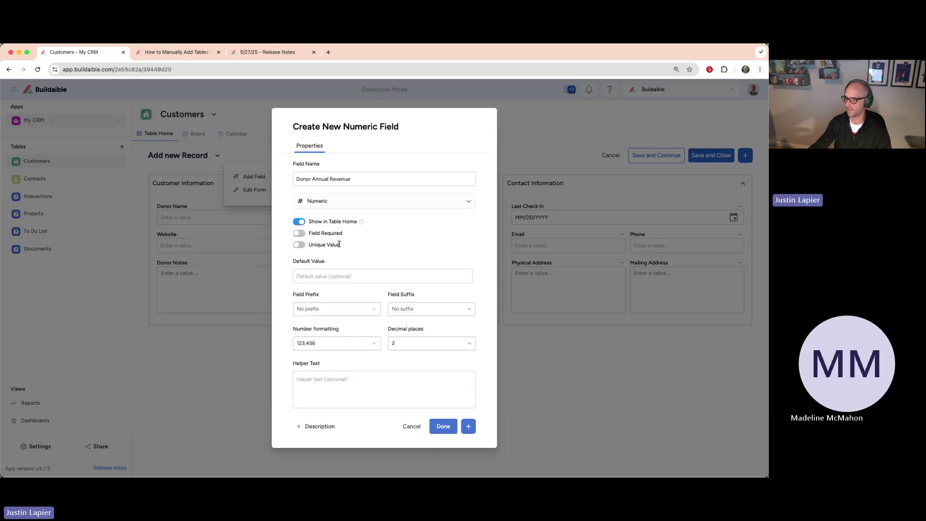
click(344, 343)
click(350, 334)
click(352, 310)
click(319, 341)
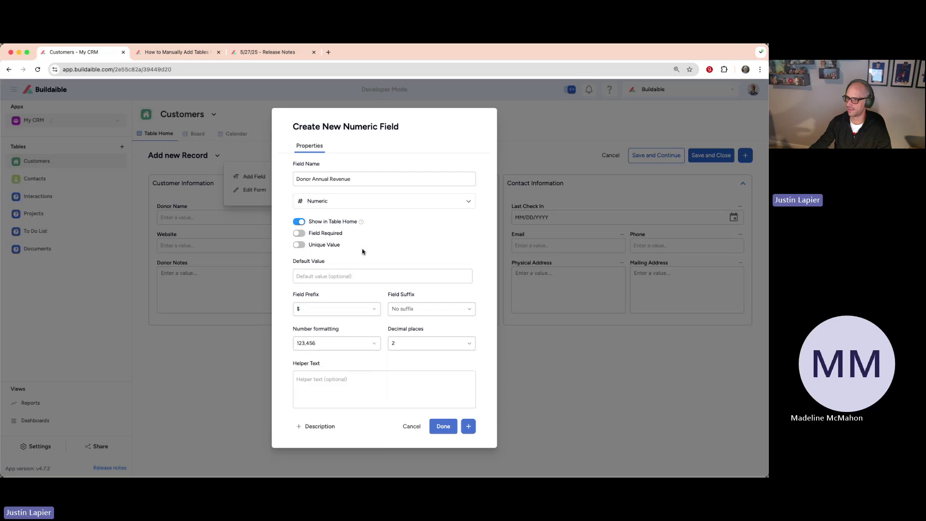
click(456, 424)
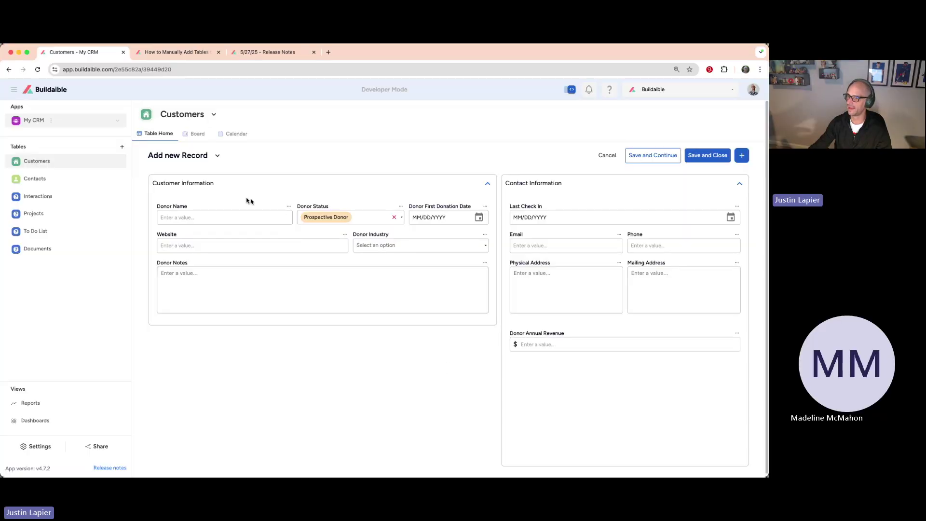
Step: Select the Customer Information heading text, then bring up the form's Add Field / Edit Form menu
drag(216, 184, 155, 181)
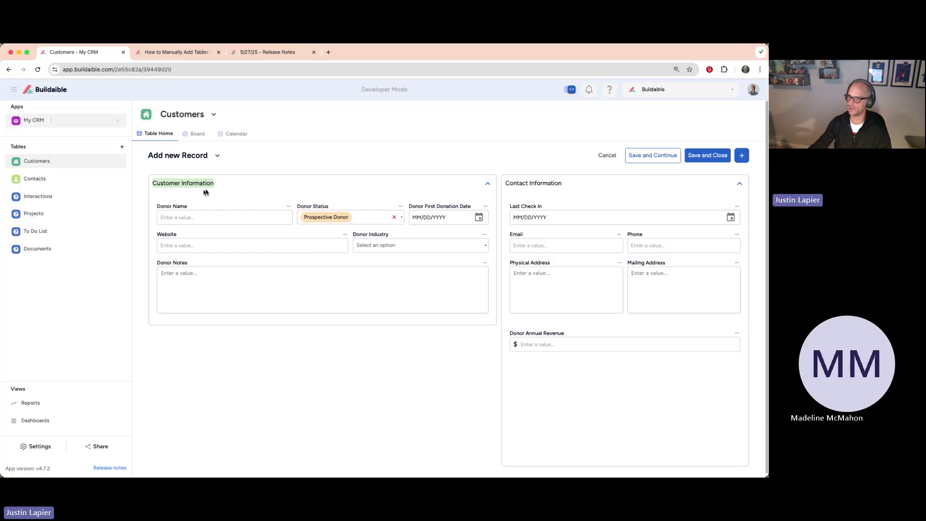
drag(219, 184, 154, 185)
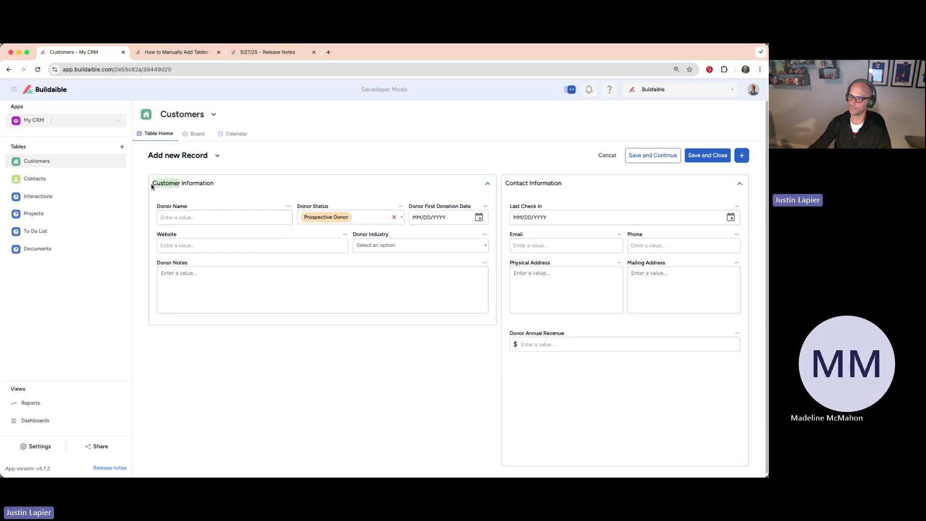
click(209, 197)
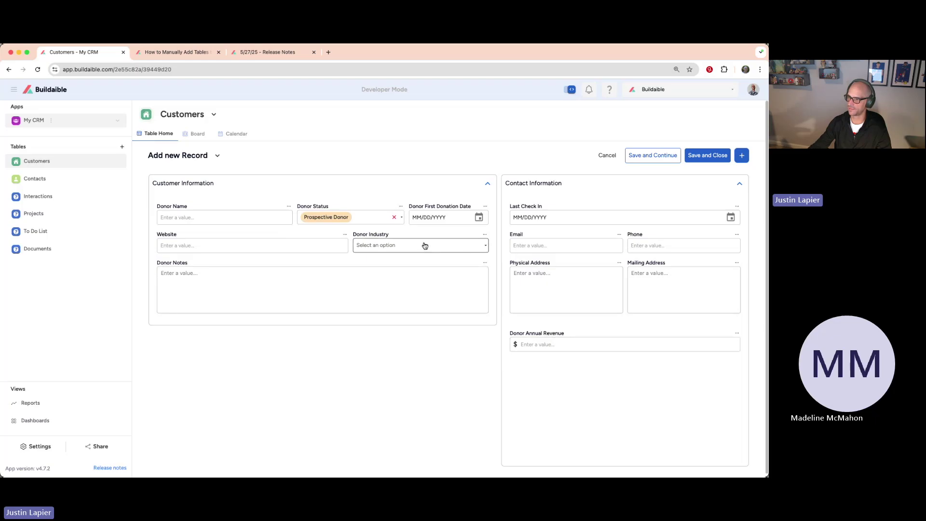
double_click(180, 183)
click(243, 191)
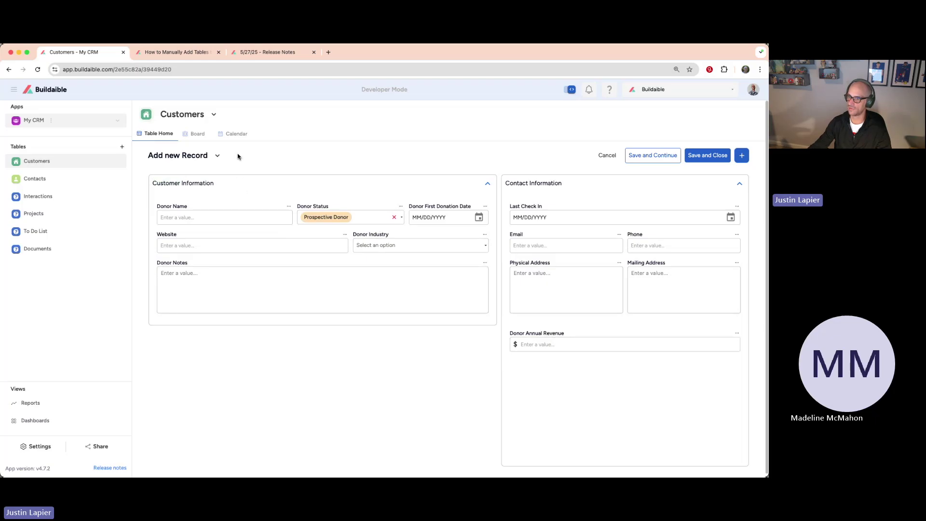
click(219, 156)
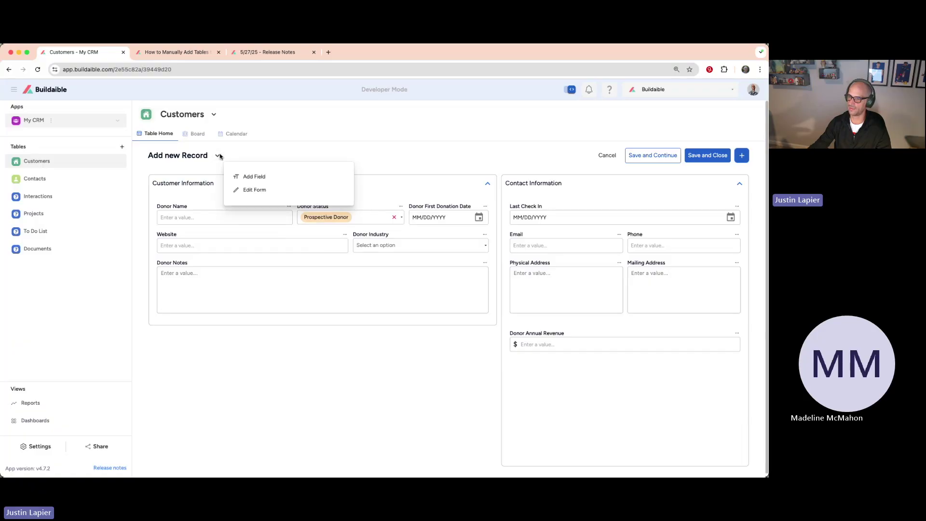
Step: In Edit Form, move Donor Annual Revenue to Customer Information, beside Website and Donor Industry
click(255, 190)
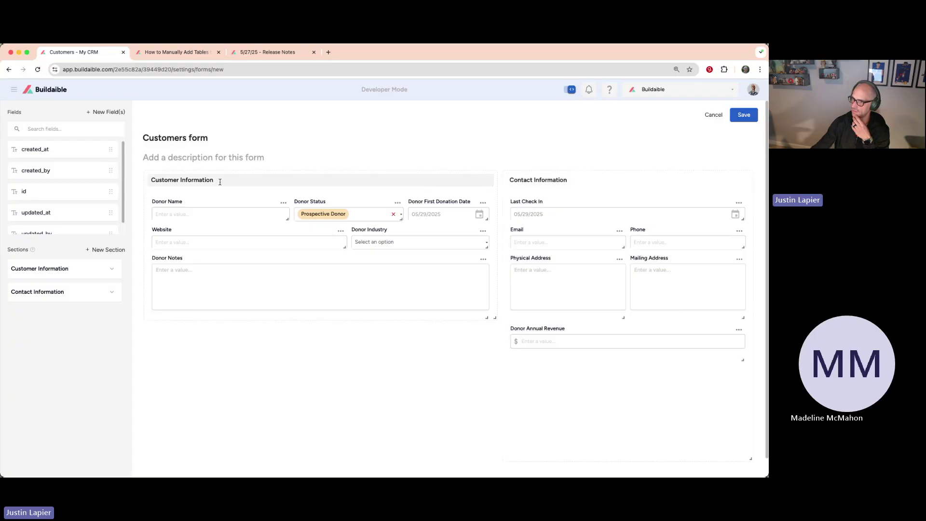
click(741, 333)
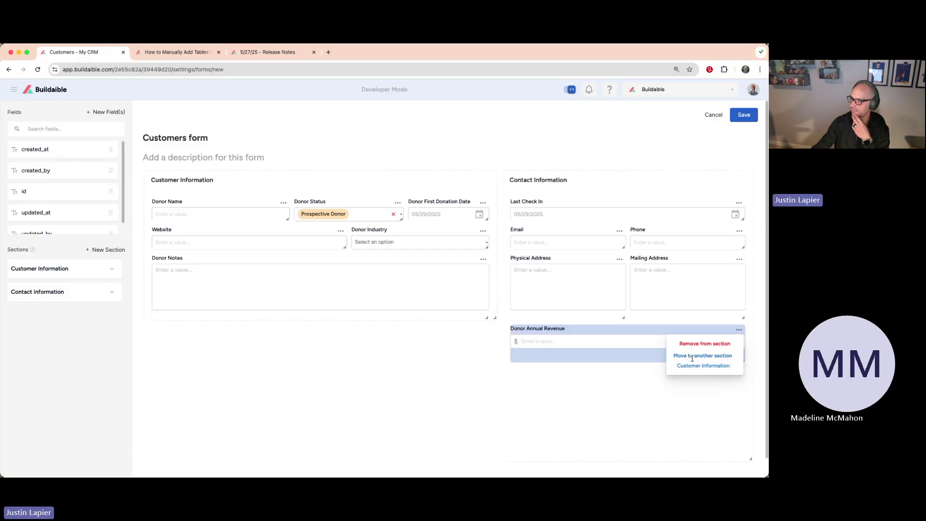
click(704, 369)
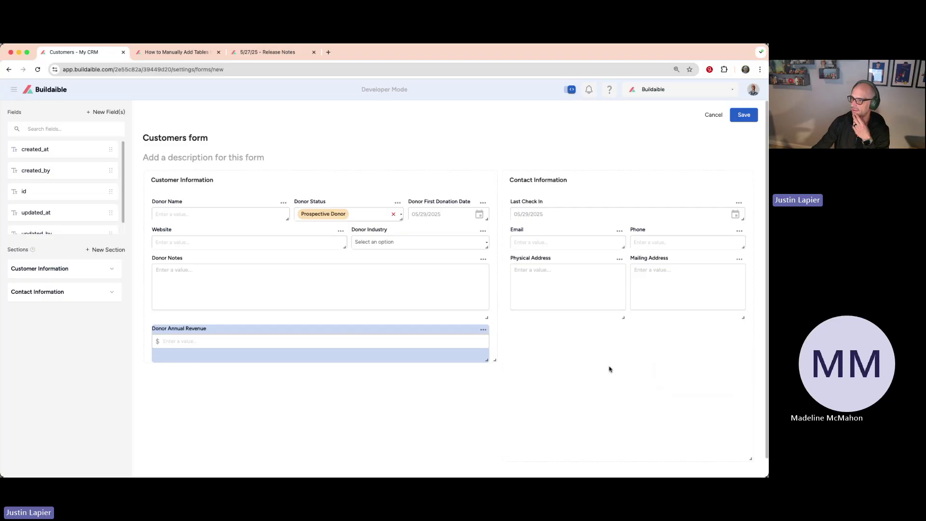
drag(488, 361, 225, 359)
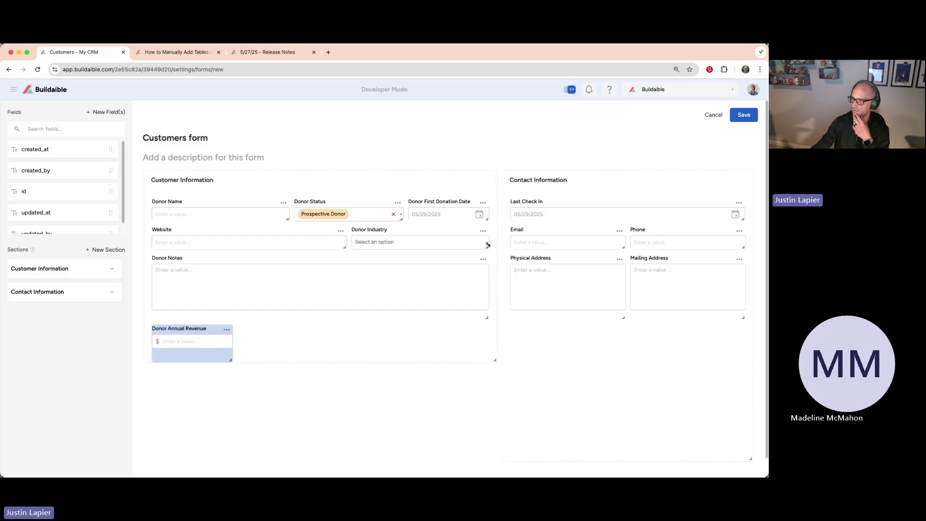
drag(488, 248, 414, 244)
drag(345, 247, 315, 247)
drag(381, 236, 352, 237)
drag(198, 330, 488, 249)
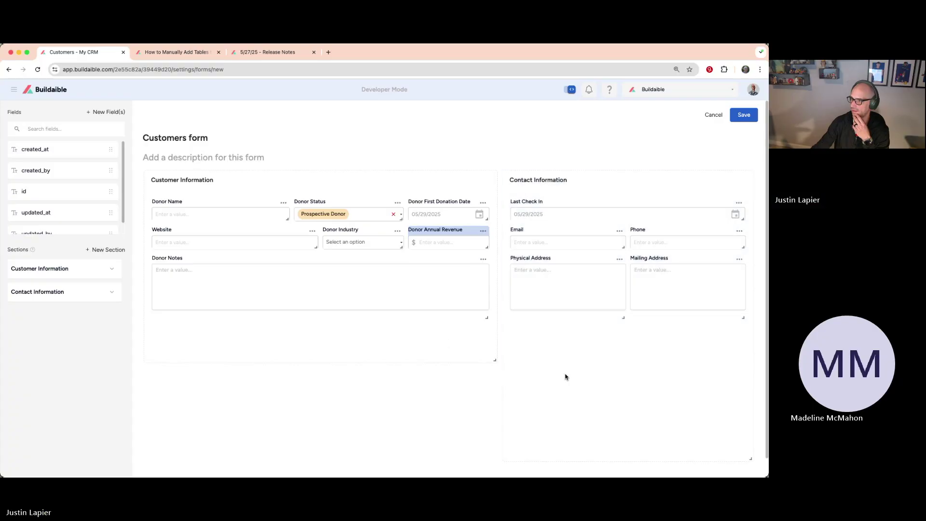
scroll(566, 353, down, 1)
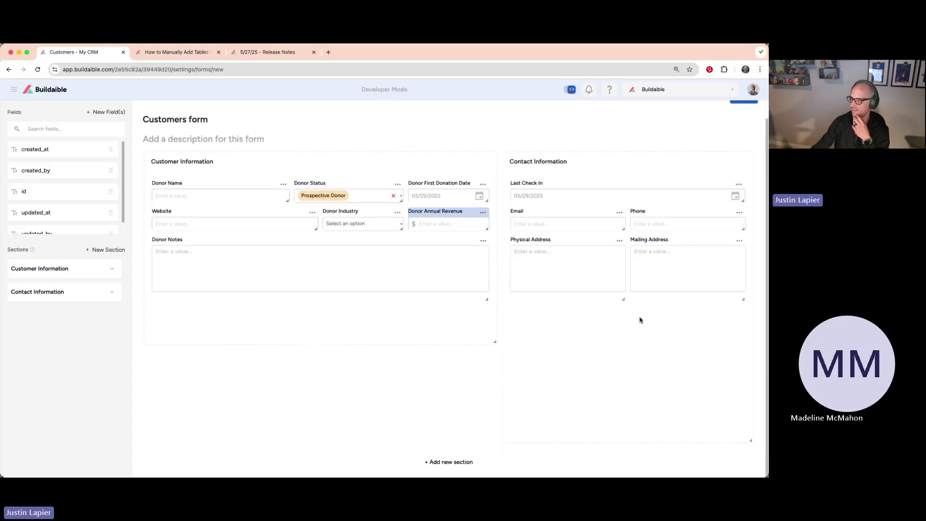
Step: Shorten both sections, rename Customer Information to Donor Information, and save the layout
drag(495, 342, 493, 316)
drag(752, 441, 728, 343)
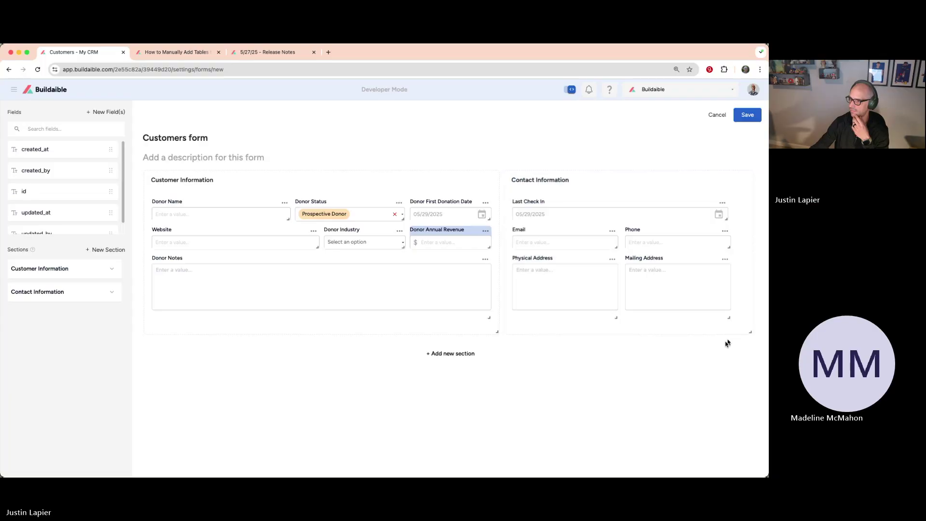
click(180, 180)
drag(180, 180, 149, 180)
text(Dono)
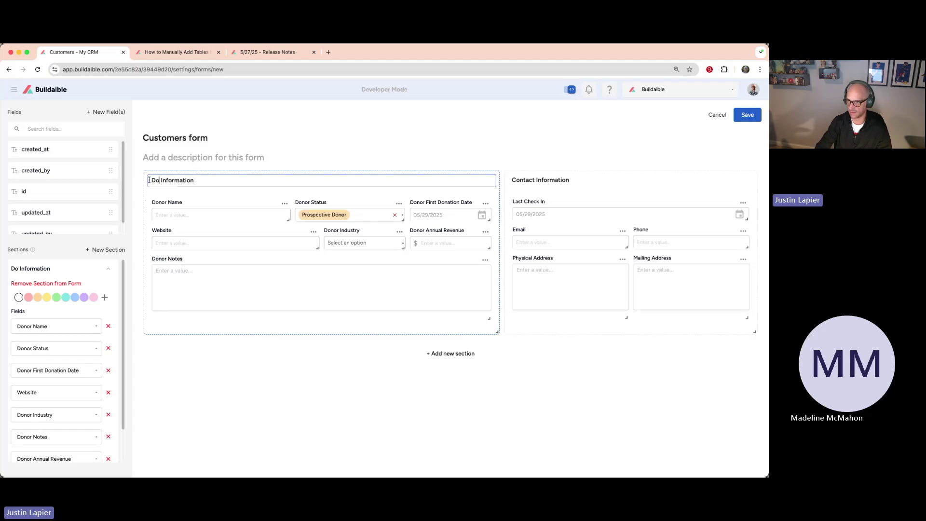
text(r)
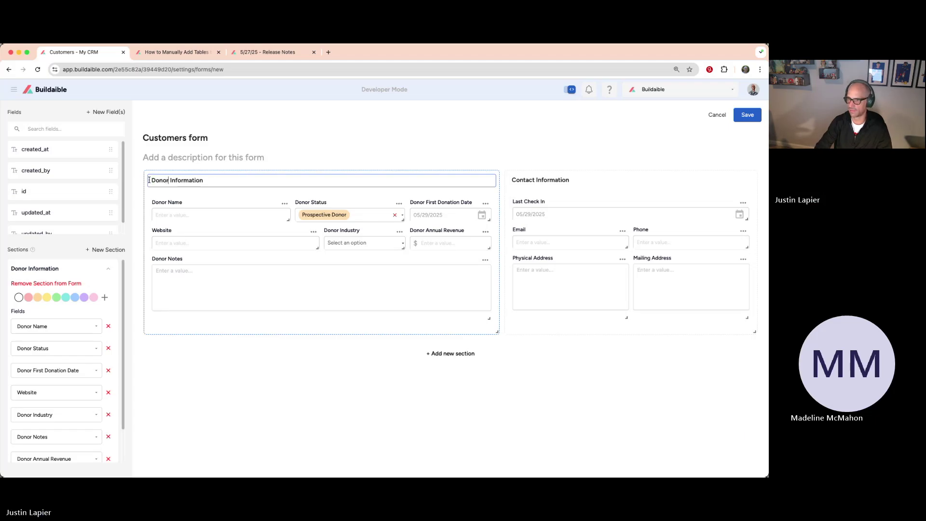
click(292, 366)
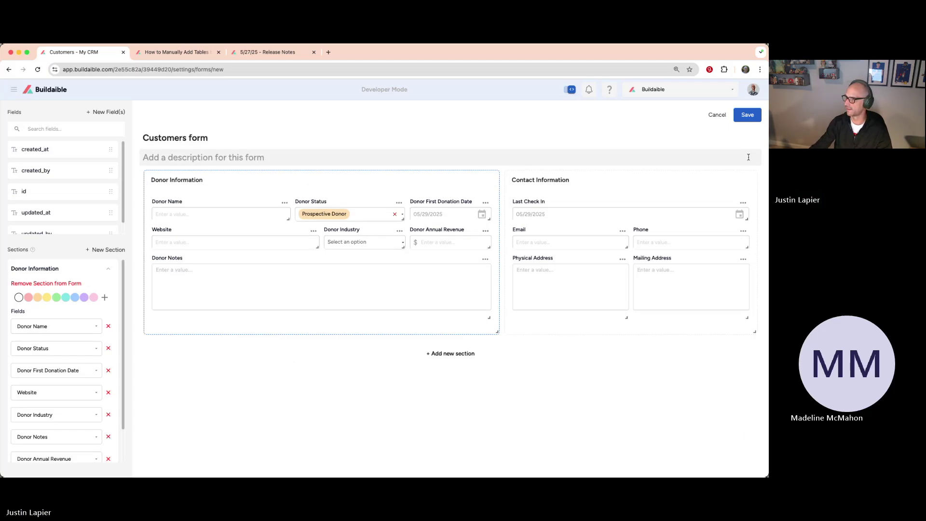
click(749, 116)
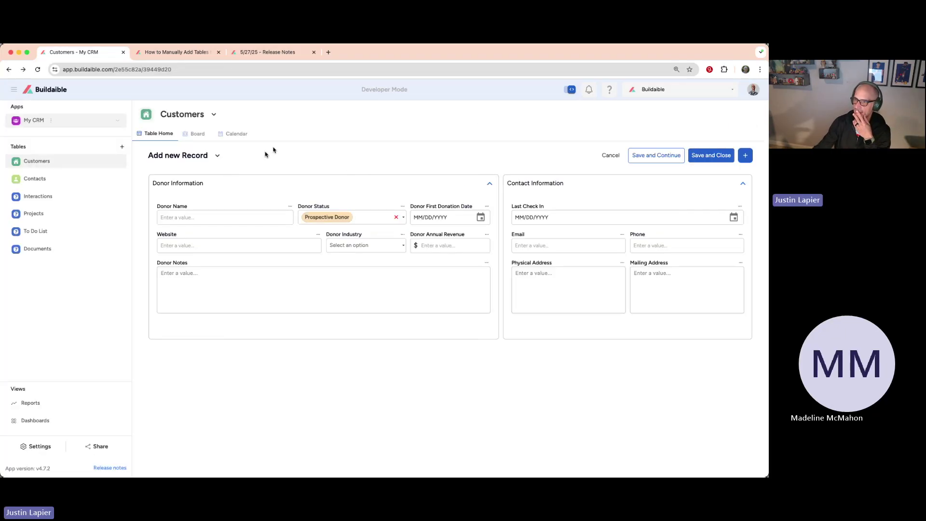
Step: Enter 400,000 as Donor Annual Revenue, correcting the mistyped 40,000,000
drag(209, 183, 151, 183)
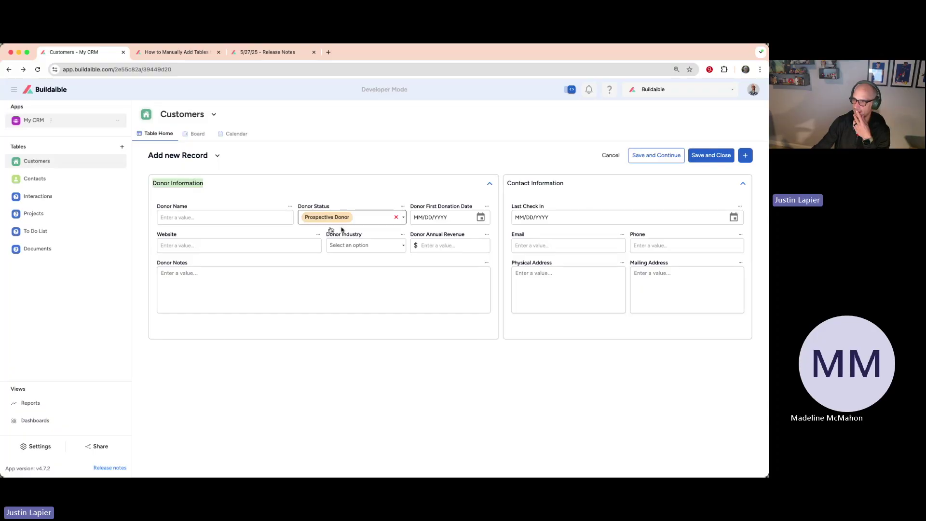
drag(465, 234, 416, 235)
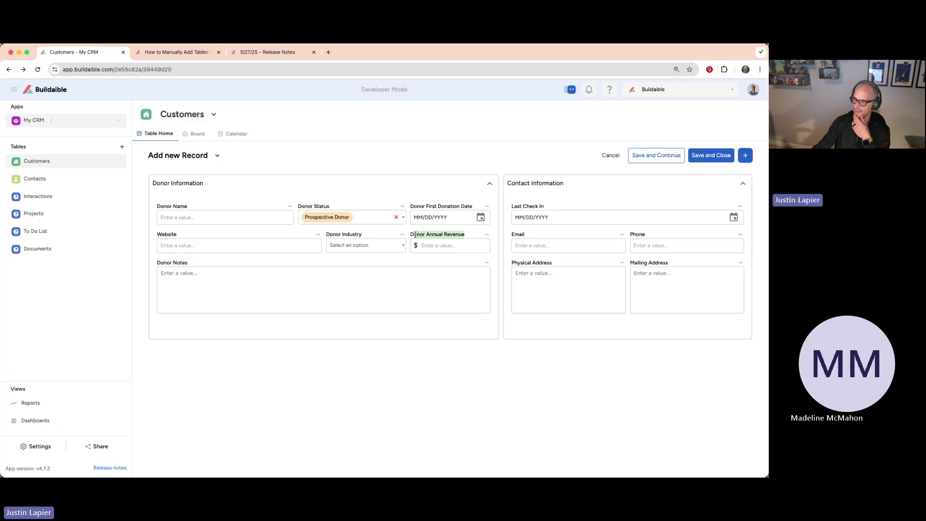
click(448, 247)
text(40,000)
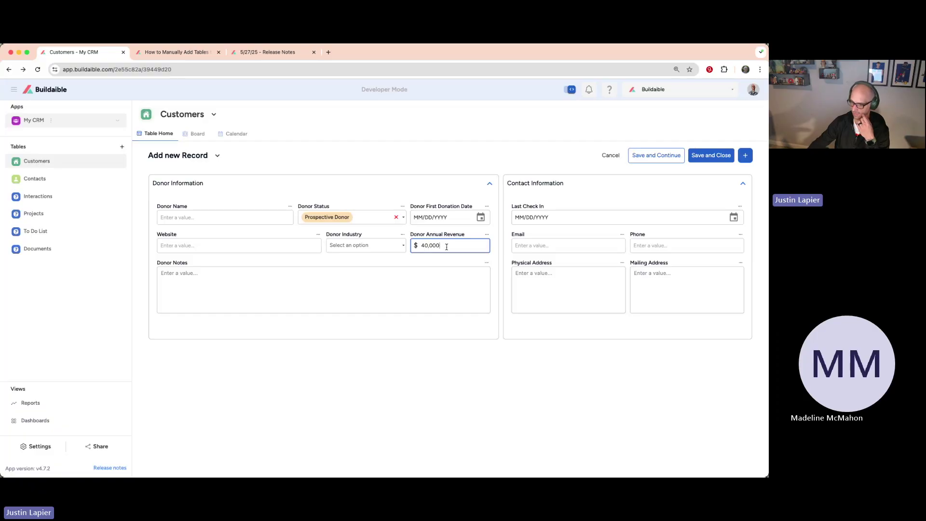
text(,000)
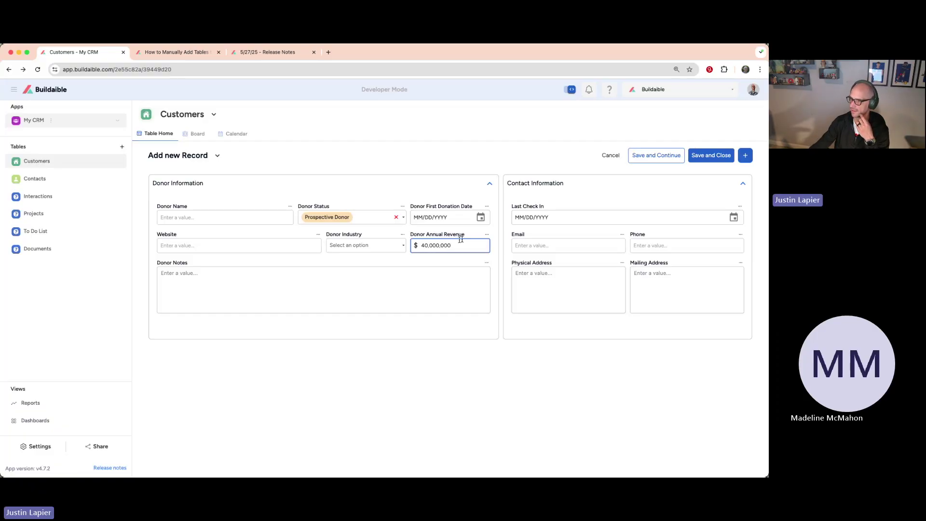
key(BackSpace)
key(BackSpace)
key(BackSpace)
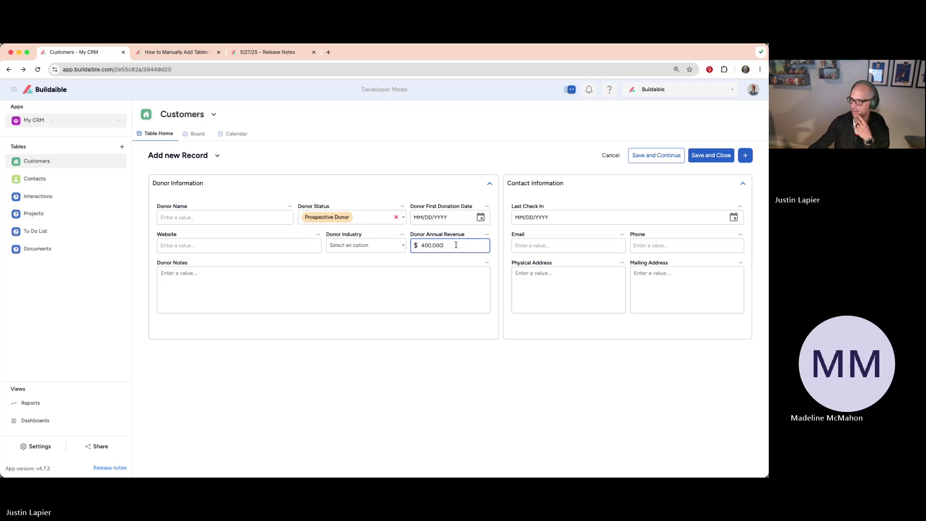
click(357, 185)
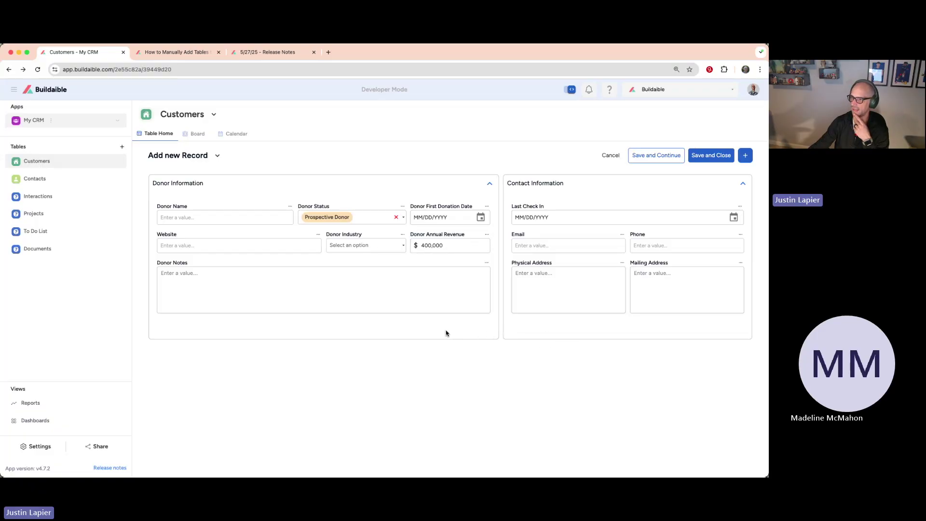
Step: Name the donor 'Test Company Donor' and begin the website with 'www'
click(230, 218)
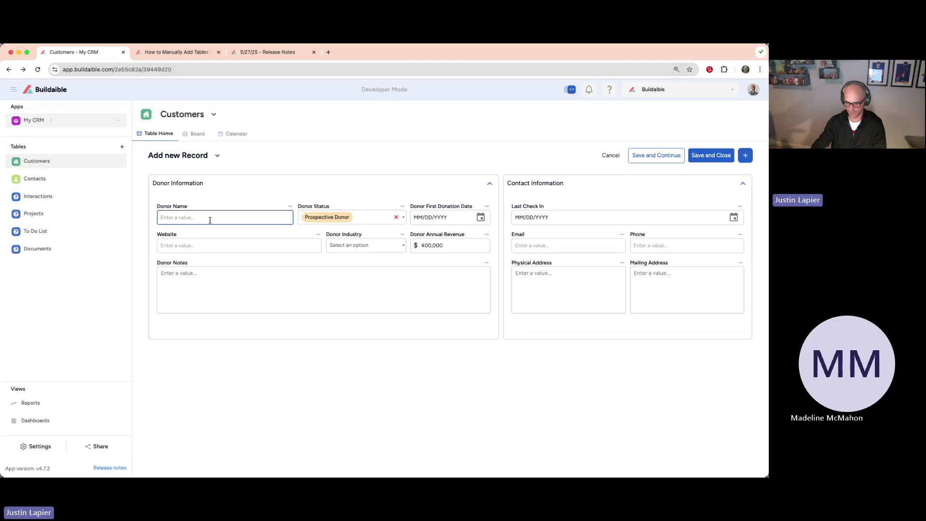
text(TEst)
key(BackSpace)
key(BackSpace)
key(BackSpace)
key(BackSpace)
text(est)
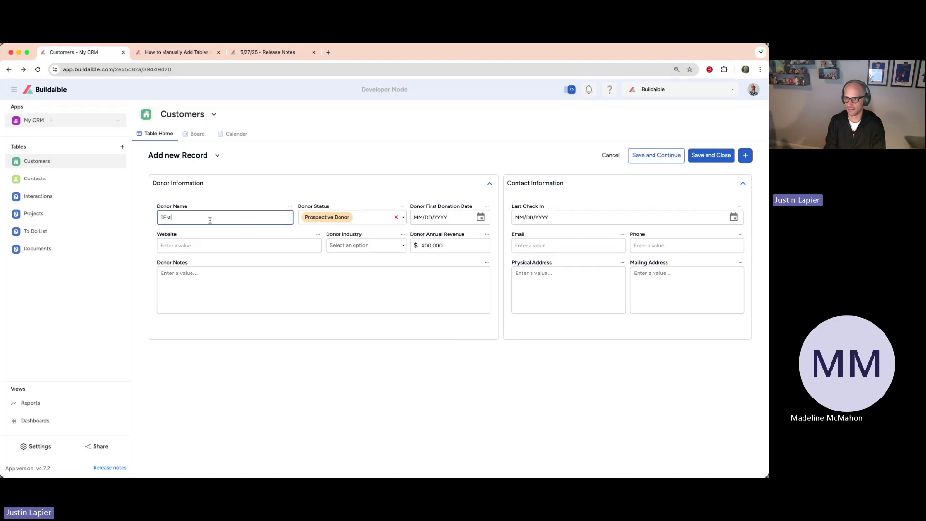
key(BackSpace)
key(BackSpace)
key(BackSpace)
text(est Compan)
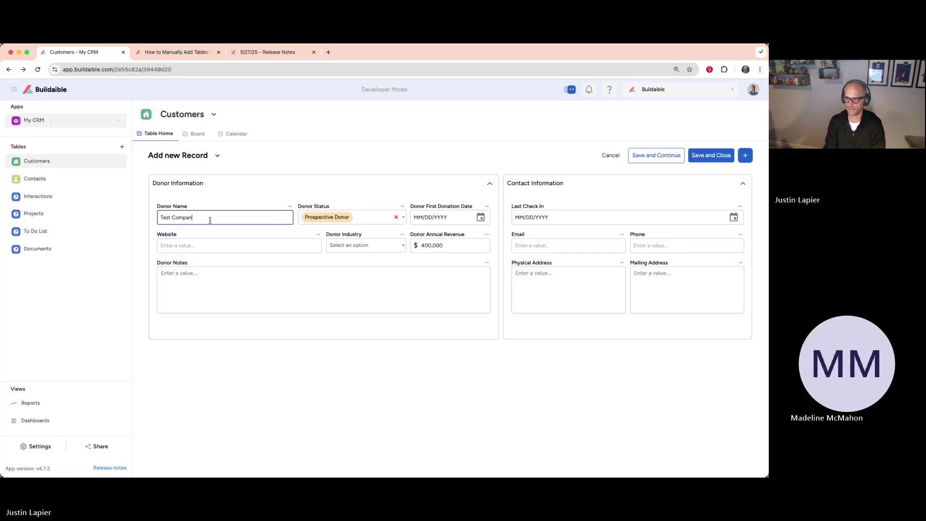
text(y Donor)
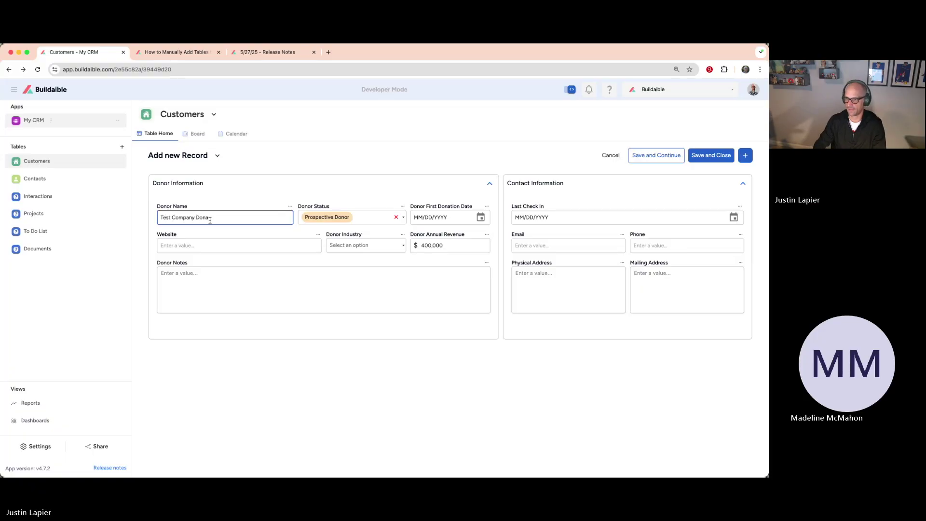
click(262, 244)
text(www.testcompany.com)
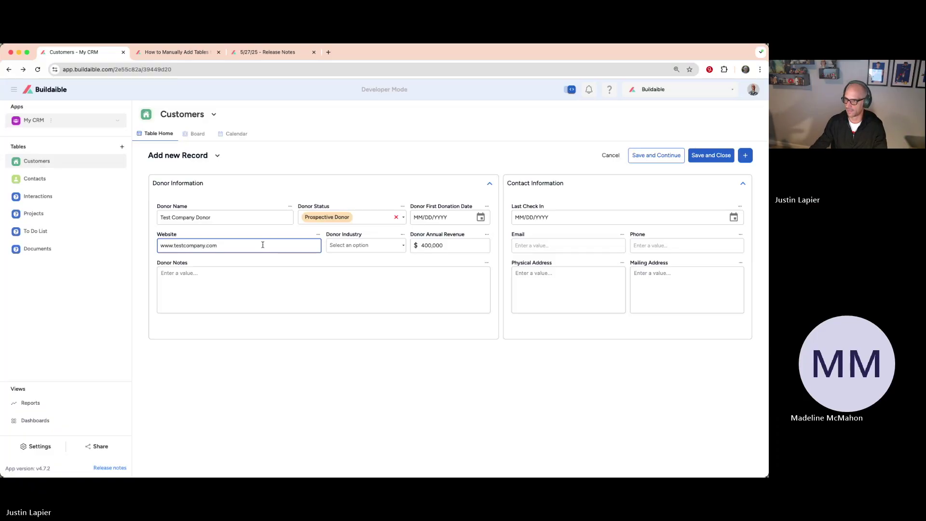
Step: Set Technology industry, $4,000,000 revenue, the 'great to bring on board!' note, and begin the phone
click(388, 246)
click(360, 326)
click(432, 246)
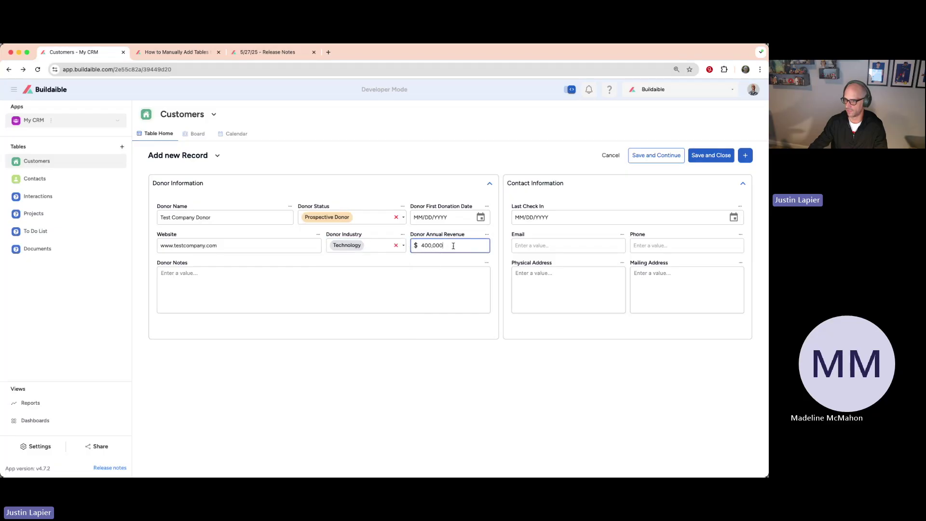
text(0)
click(367, 283)
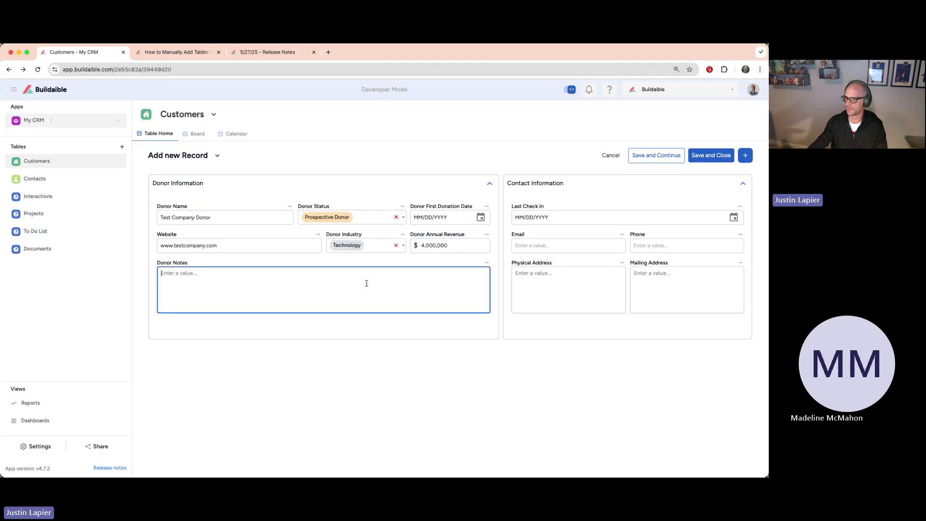
text(This donor would be great to br)
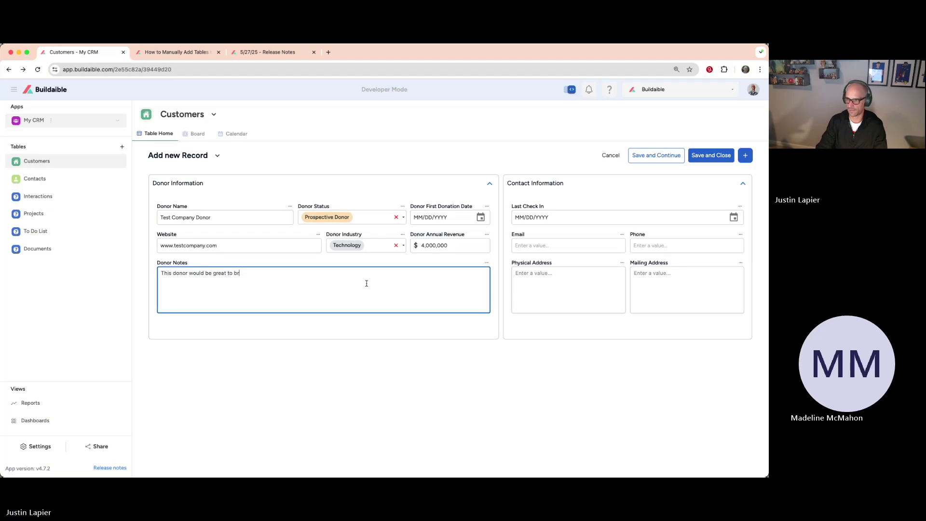
text(!)
click(563, 245)
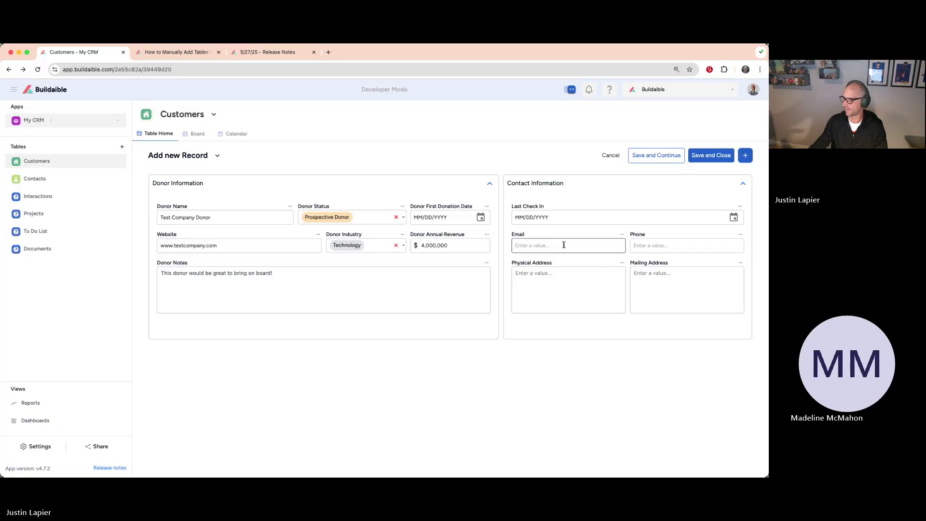
click(652, 246)
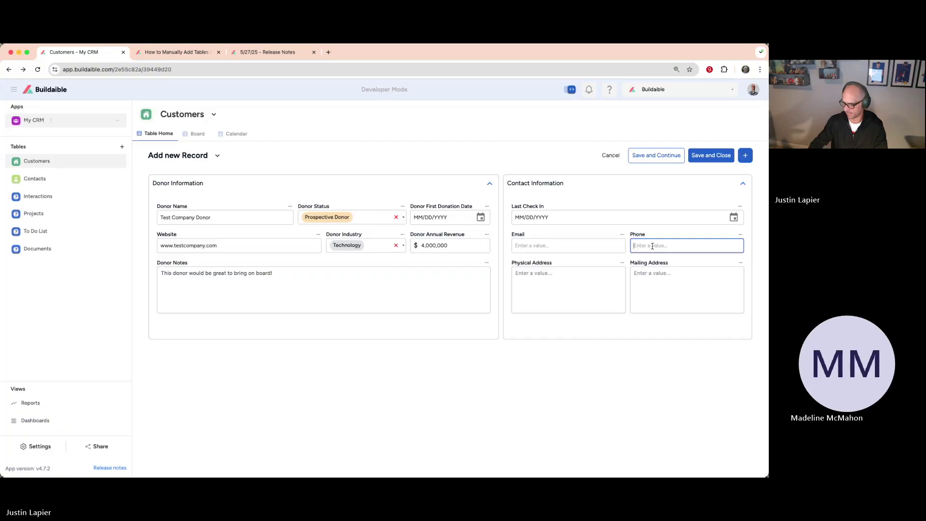
text(54)
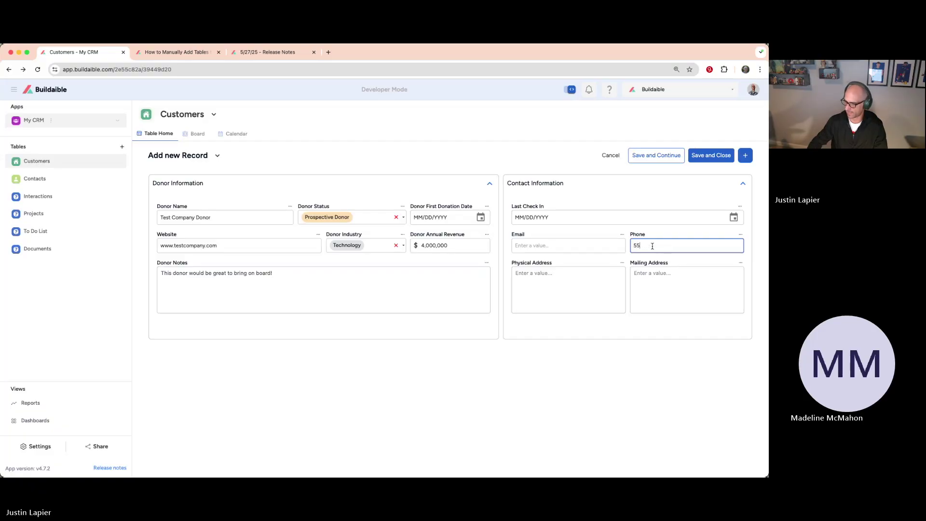
text(-)
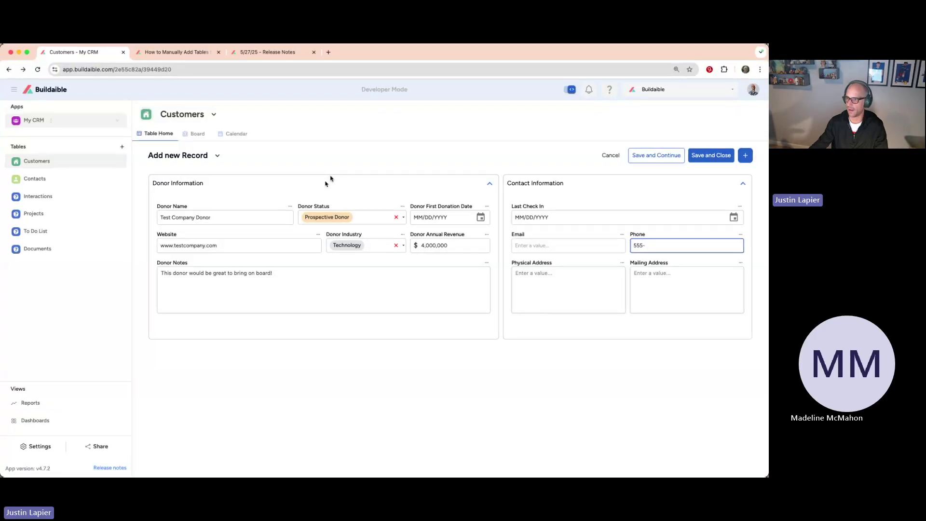
click(331, 164)
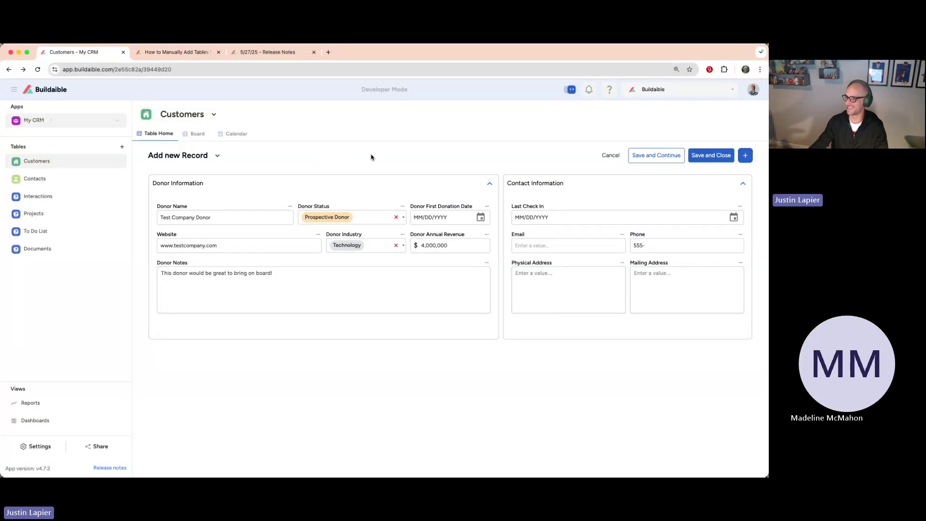
Step: Finish entering the donor's phone number and save Test Company Donor with Save and Close
click(656, 243)
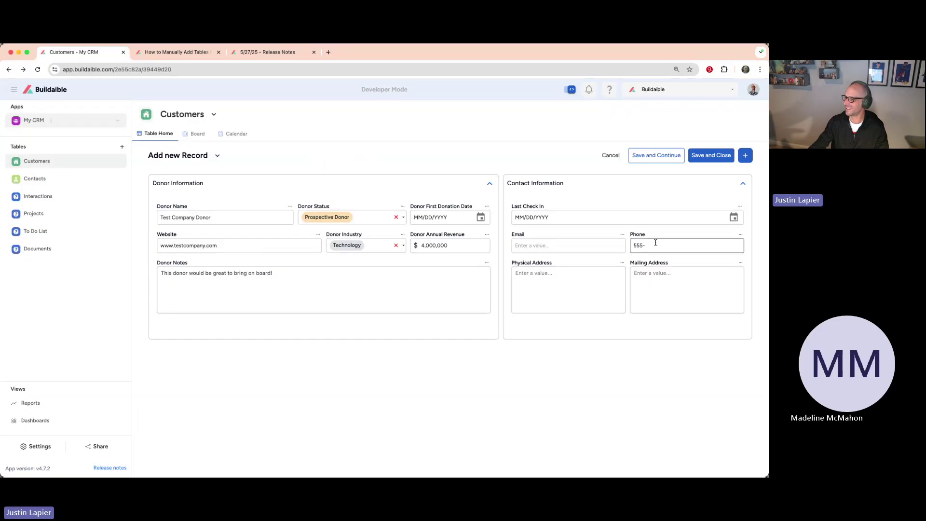
text(555-555)
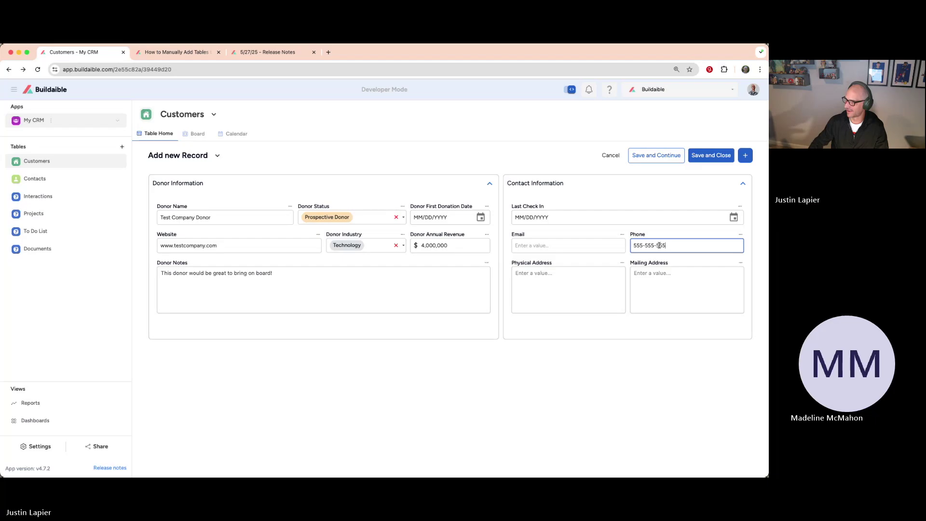
click(515, 136)
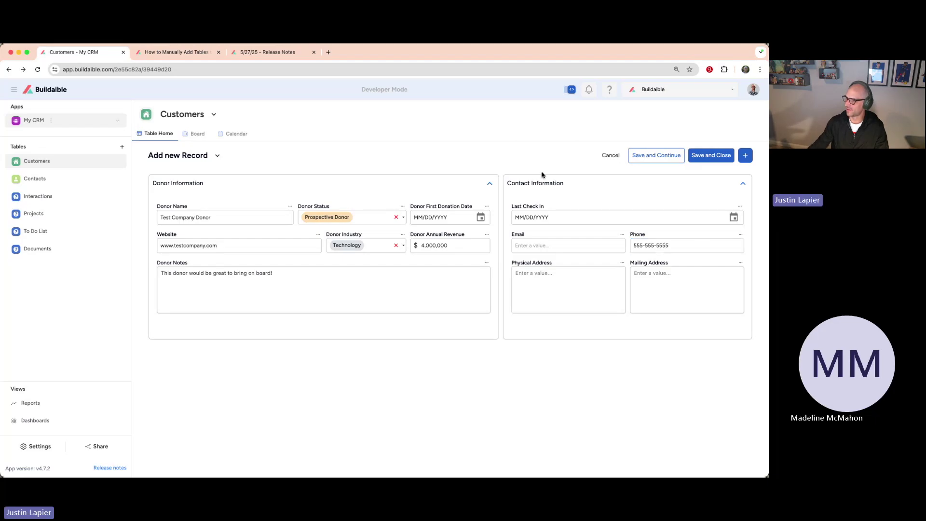
click(706, 156)
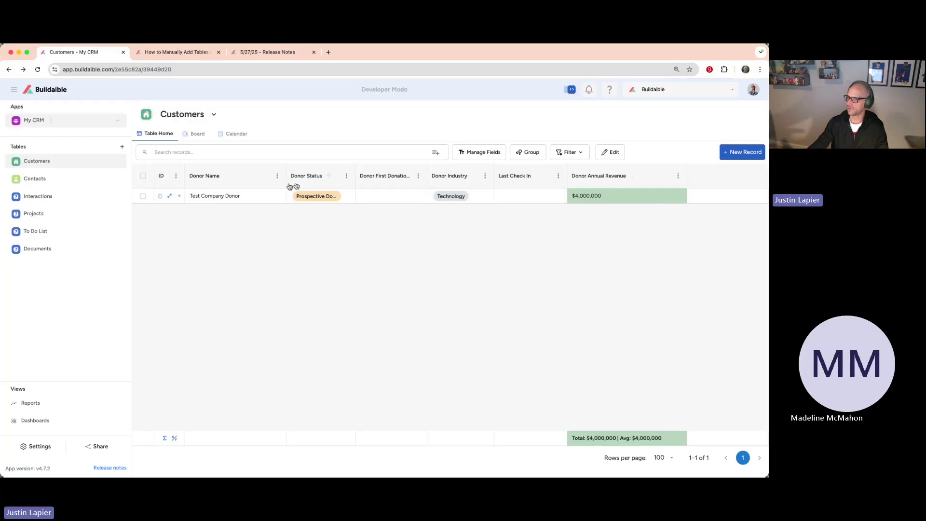
Step: Change the test donor's annual revenue to -4,000,000 and save the record
click(171, 196)
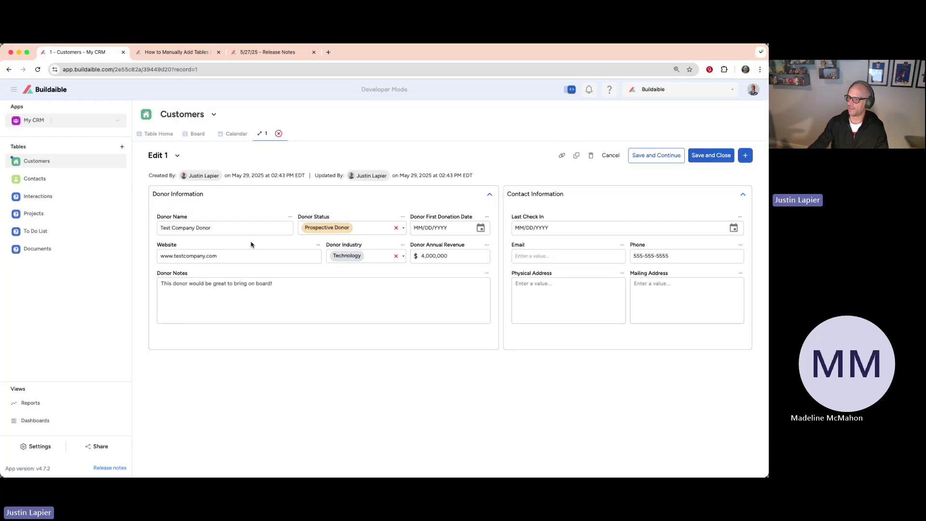
click(420, 256)
text(-)
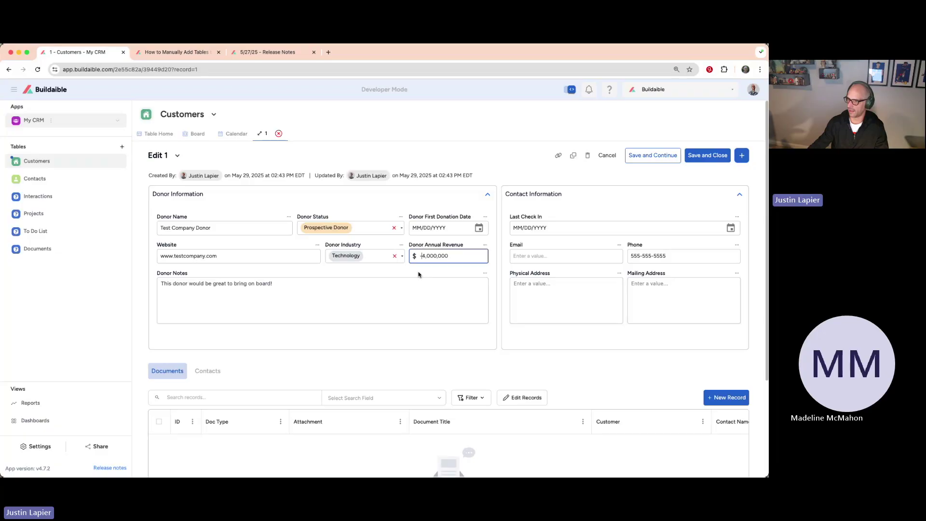
click(445, 365)
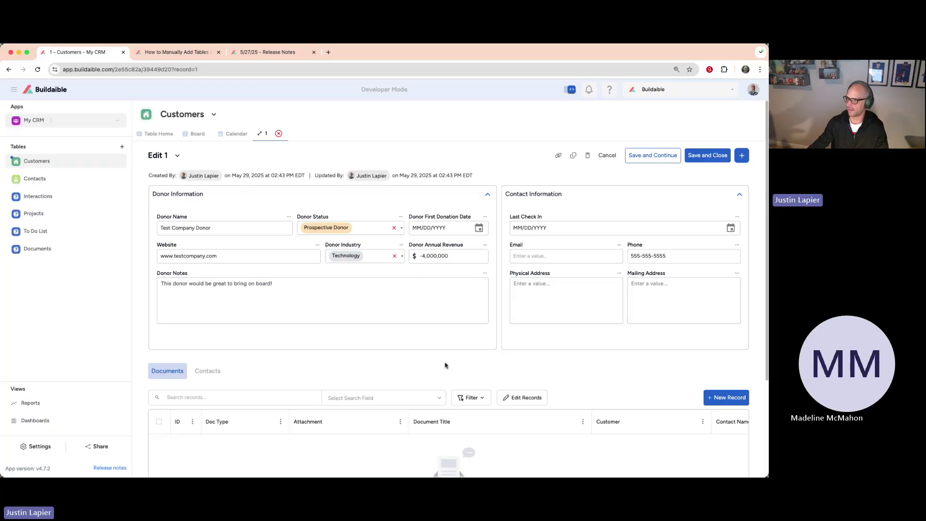
click(703, 152)
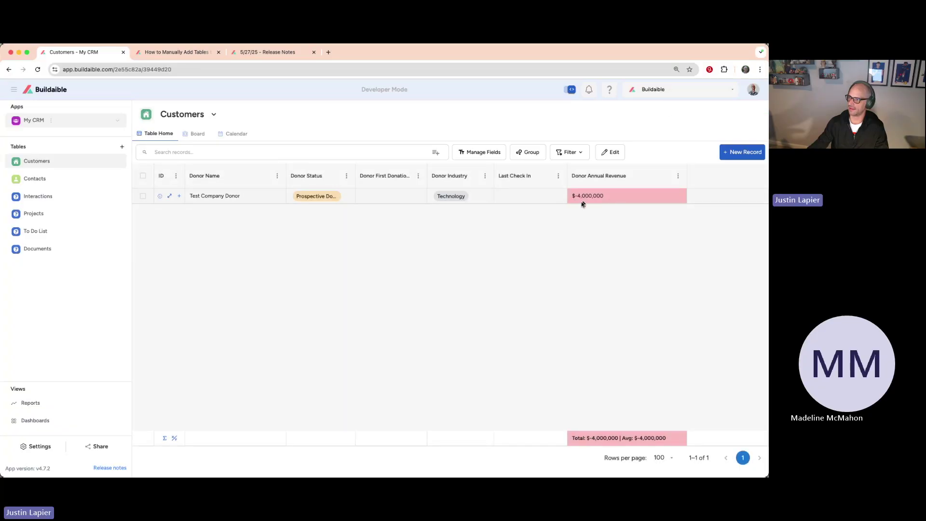
Step: Restore the revenue to $4,000,000, save, and widen the Donor Status column
click(170, 196)
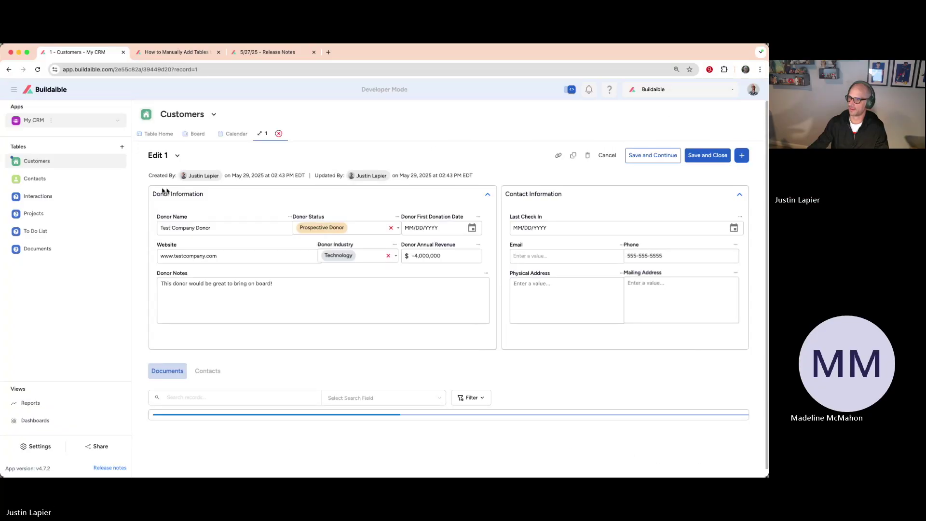
click(425, 255)
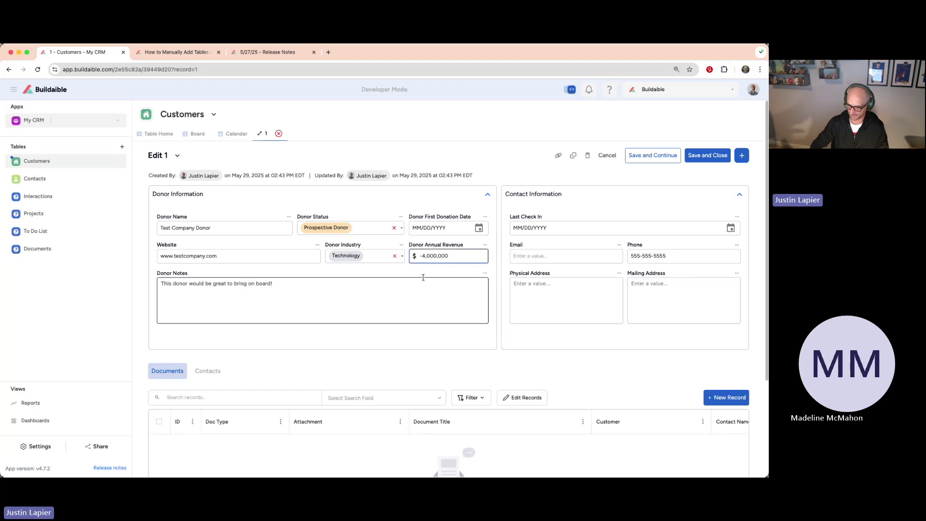
key(BackSpace)
click(707, 156)
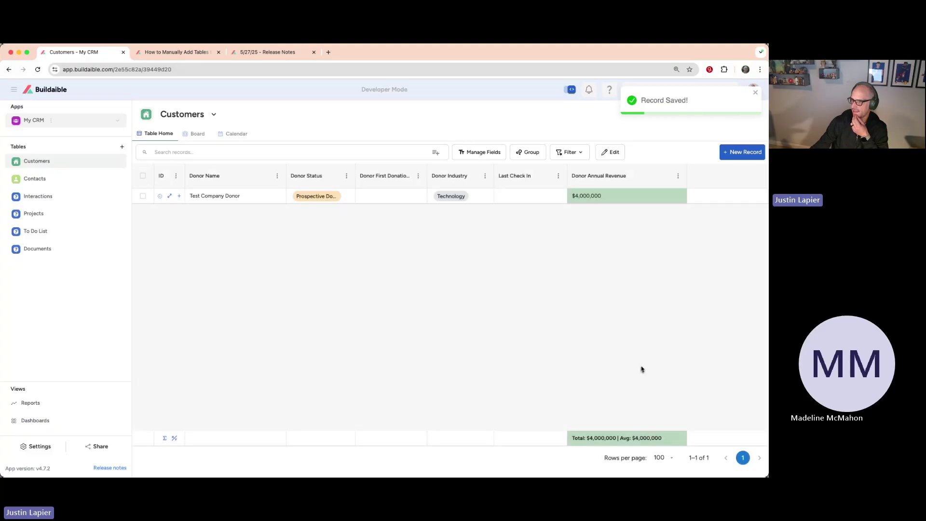
drag(356, 170, 392, 168)
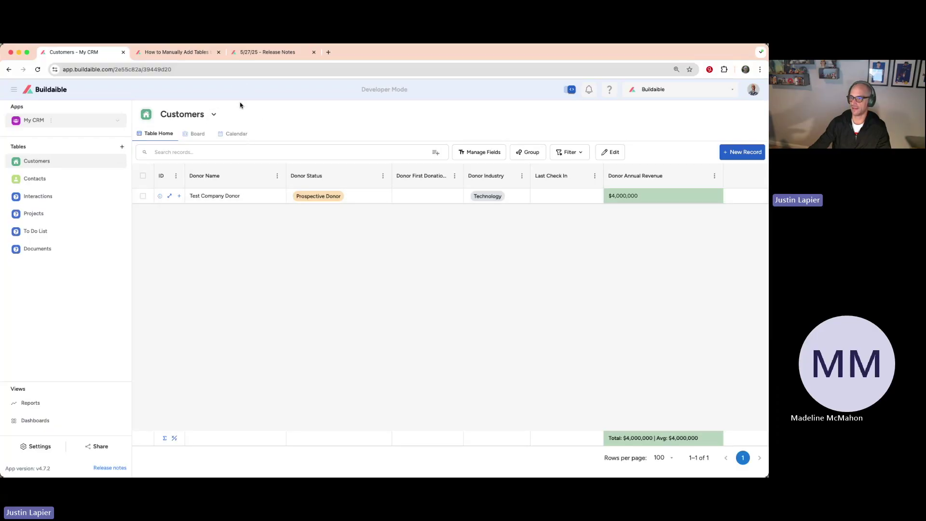
Step: Rename the Customers table to 'Donors' with record name 'Donor' and save the settings
click(216, 116)
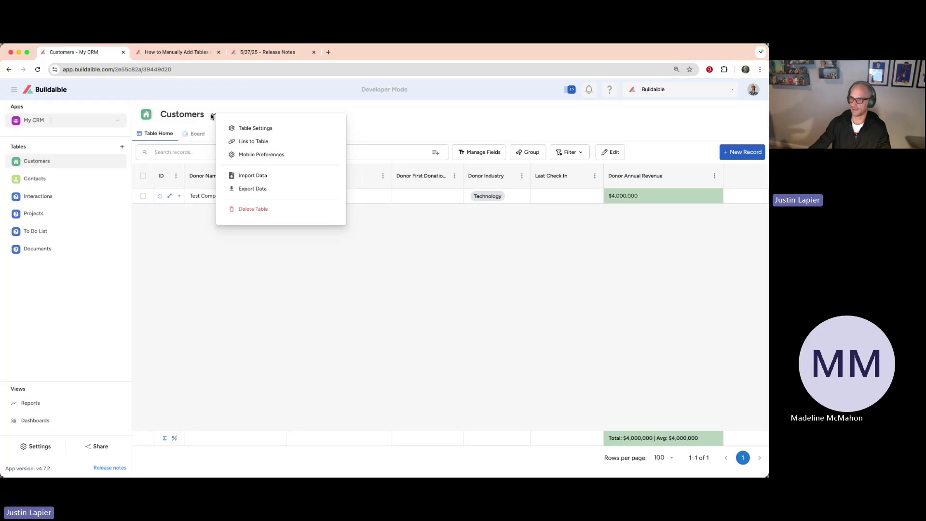
click(242, 128)
click(204, 207)
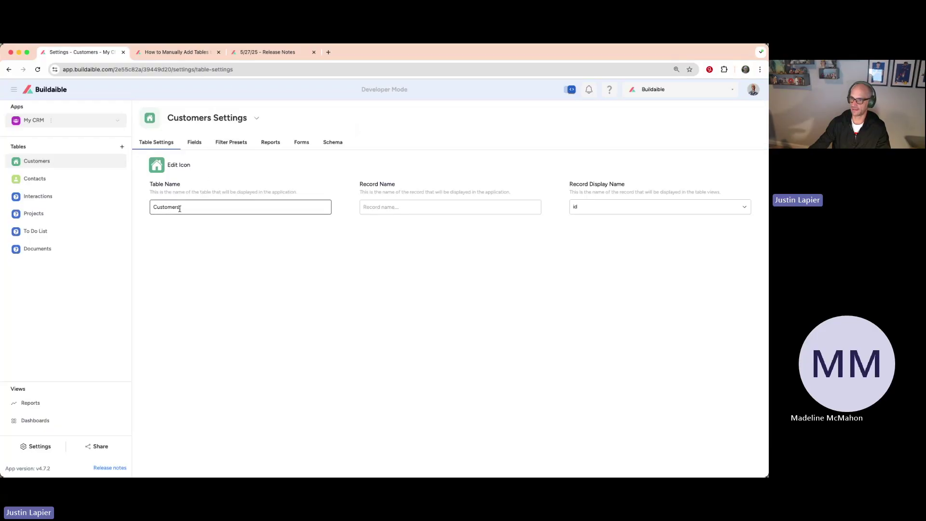
key(super+a)
text(Donors)
click(429, 206)
text(D)
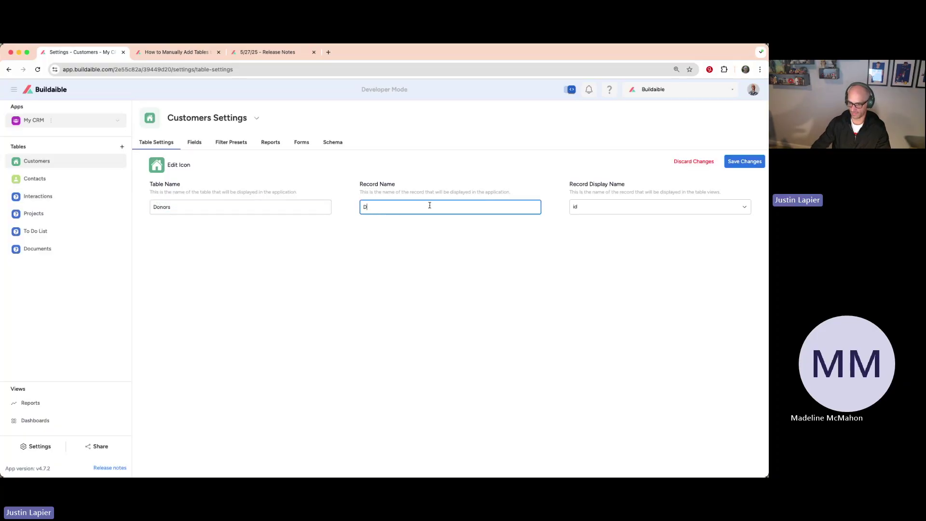
text(onor)
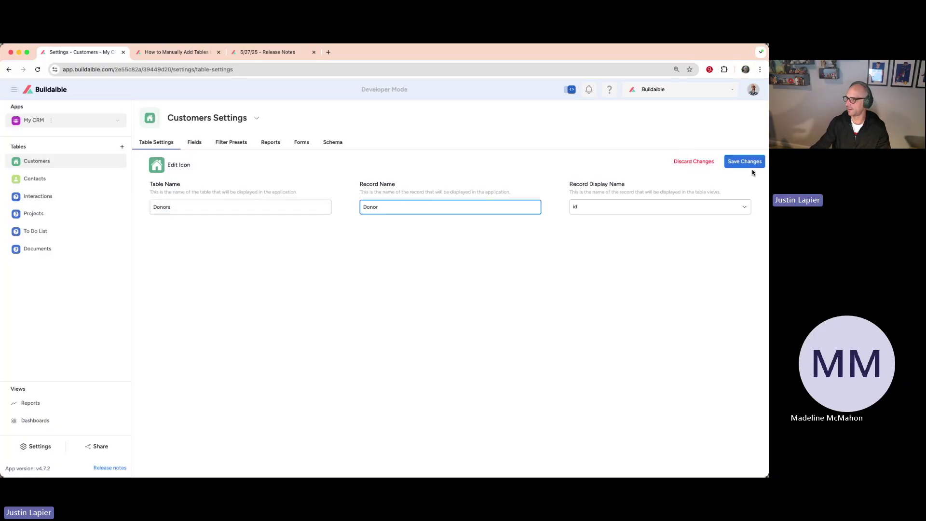
click(753, 165)
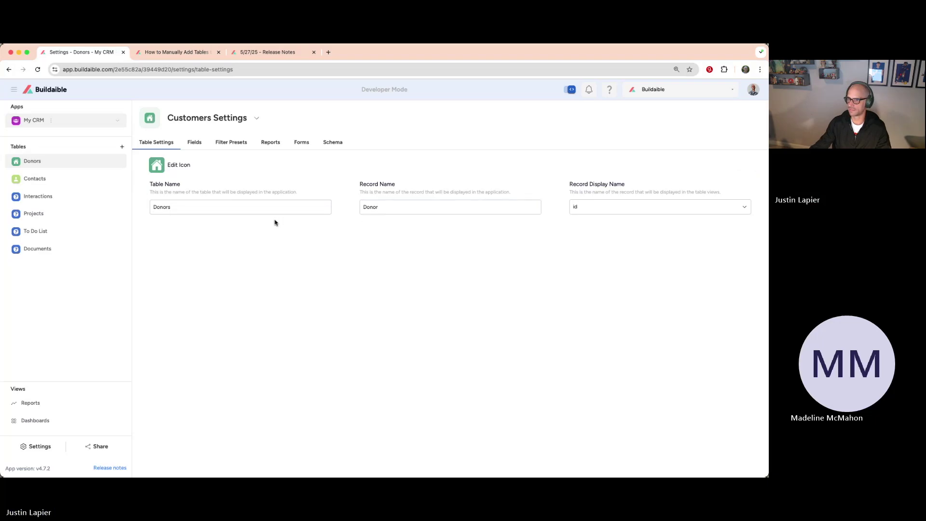
Step: Reload the renamed Donors table, then switch to the Contacts table
click(65, 163)
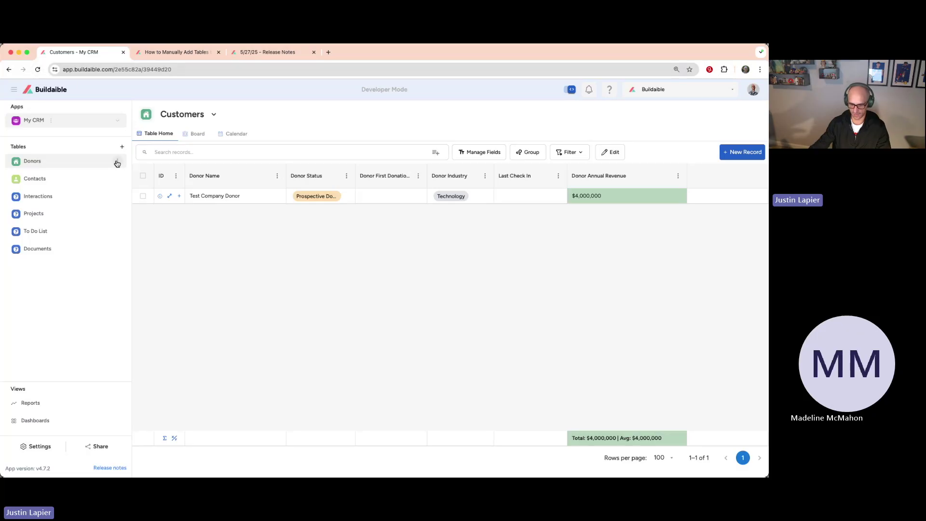
key(super+r)
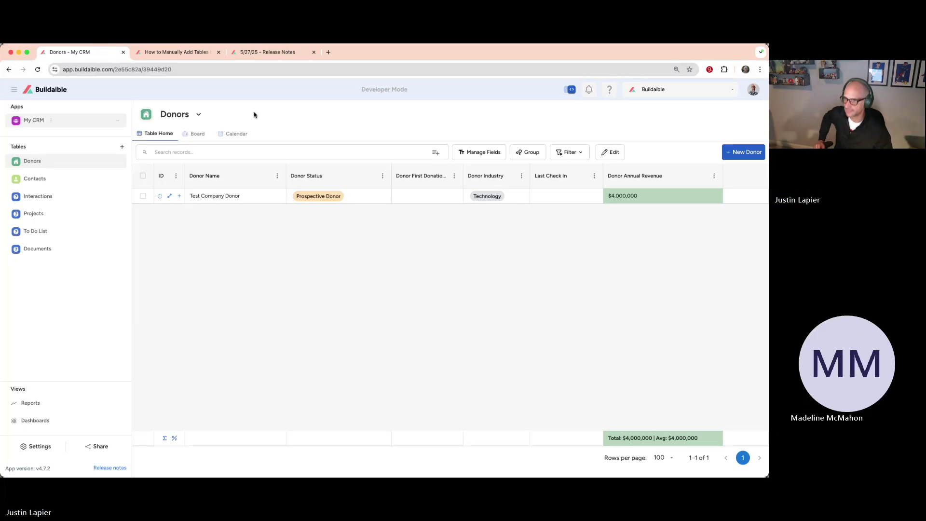
click(64, 181)
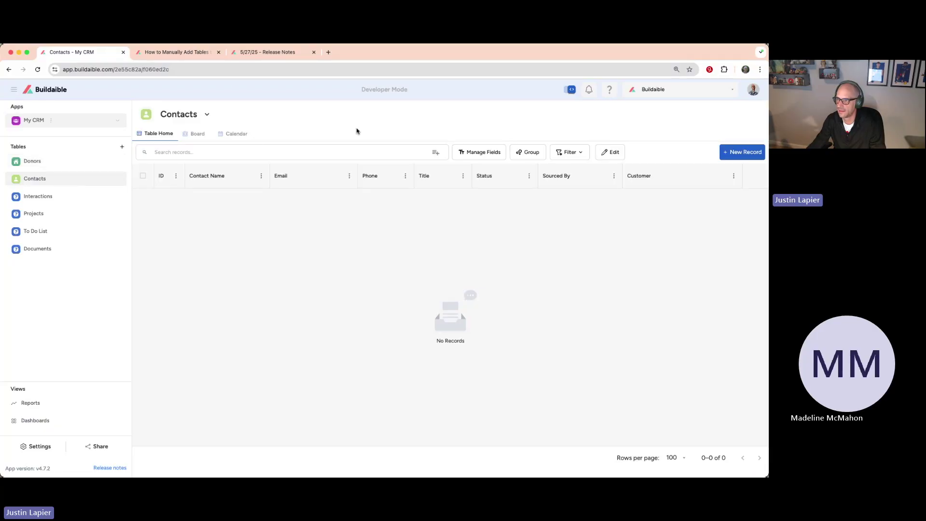
Step: Start a new record in the Contacts table
click(750, 153)
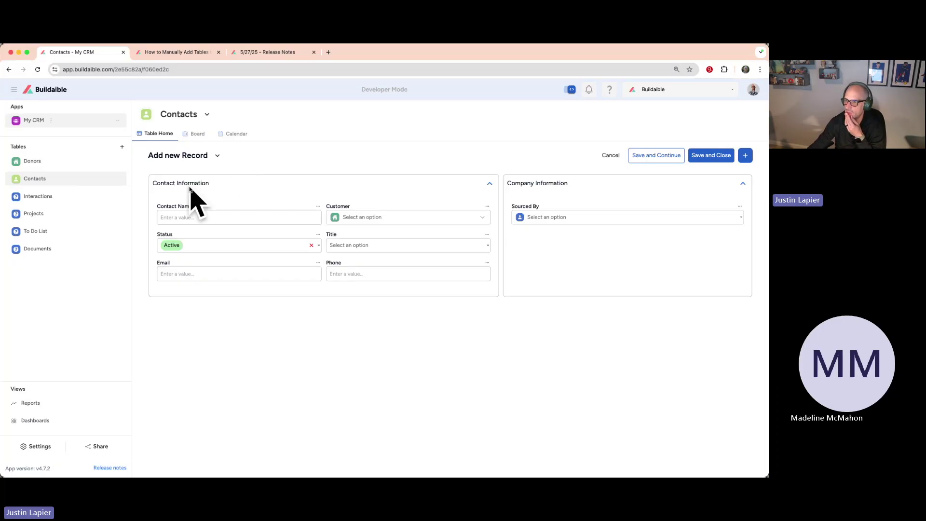
drag(354, 208, 326, 207)
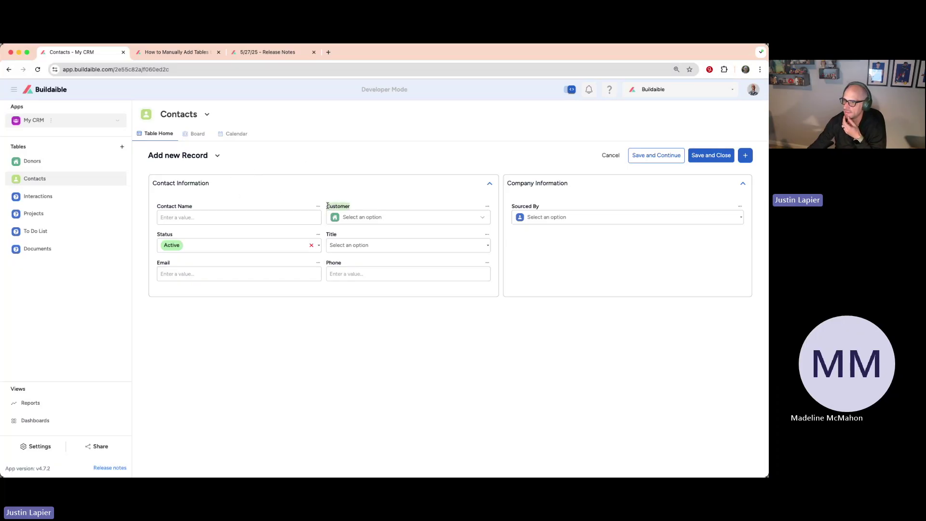
click(465, 195)
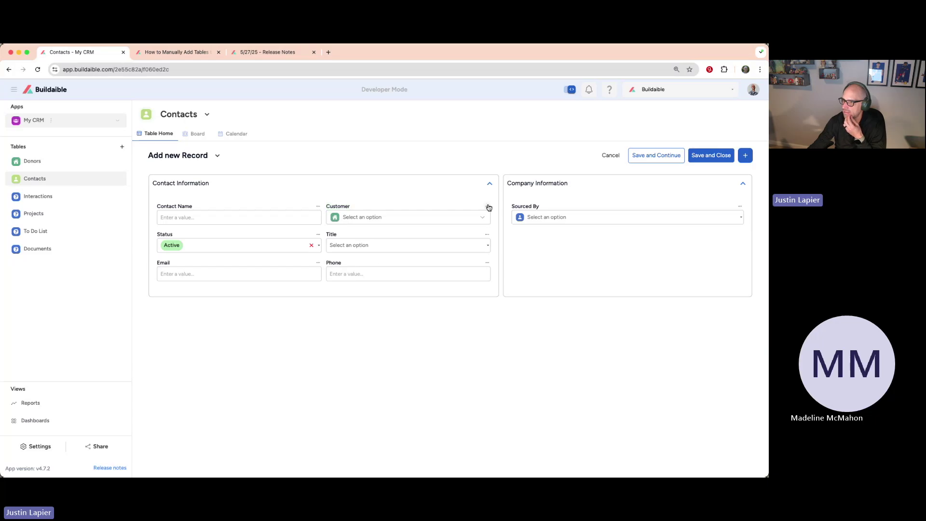
Step: Rename the form's Customer link field to 'Donor'
click(489, 207)
click(432, 220)
double_click(305, 177)
text(Donor)
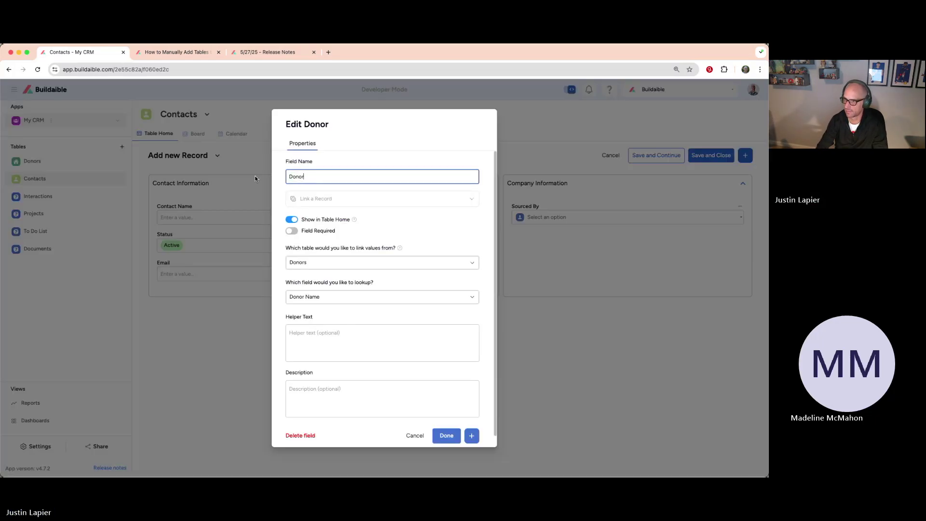
click(446, 436)
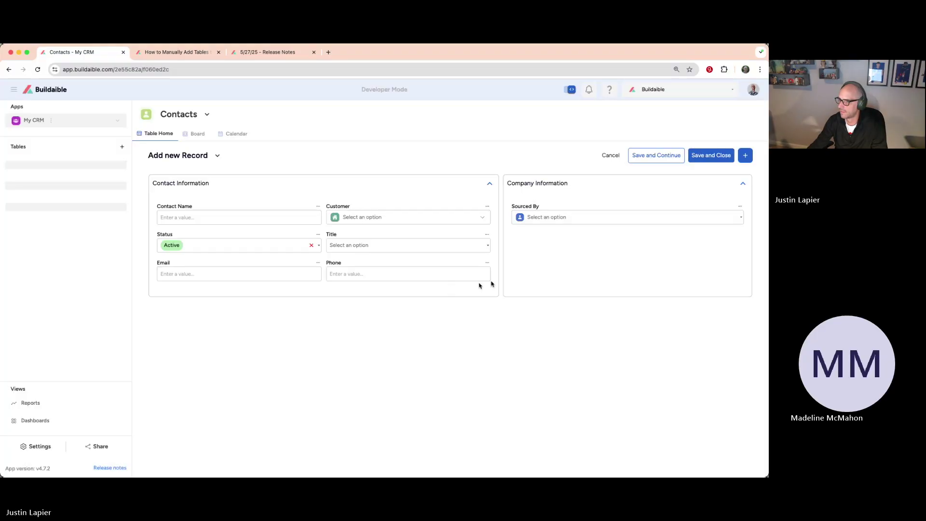
Step: Enter the contact's first name and link the contact to Test Company Donor
click(265, 212)
text(Justin)
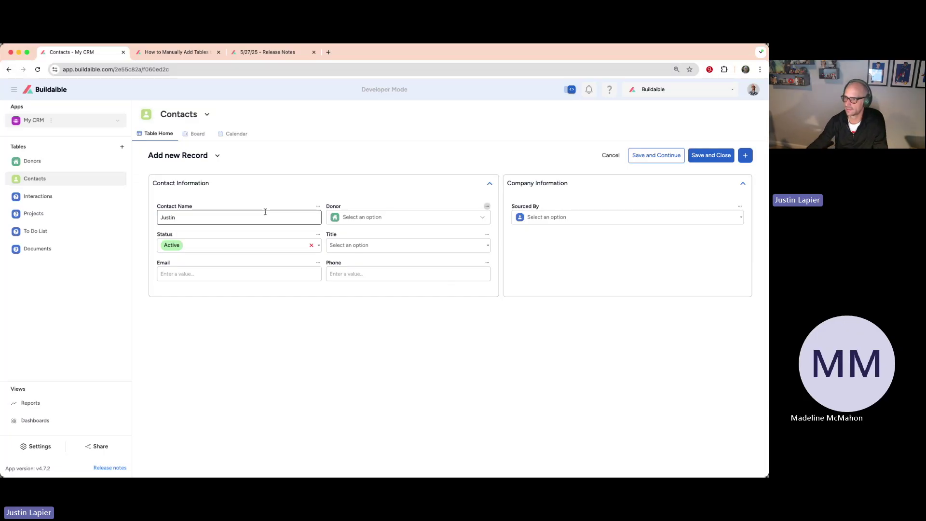
click(419, 216)
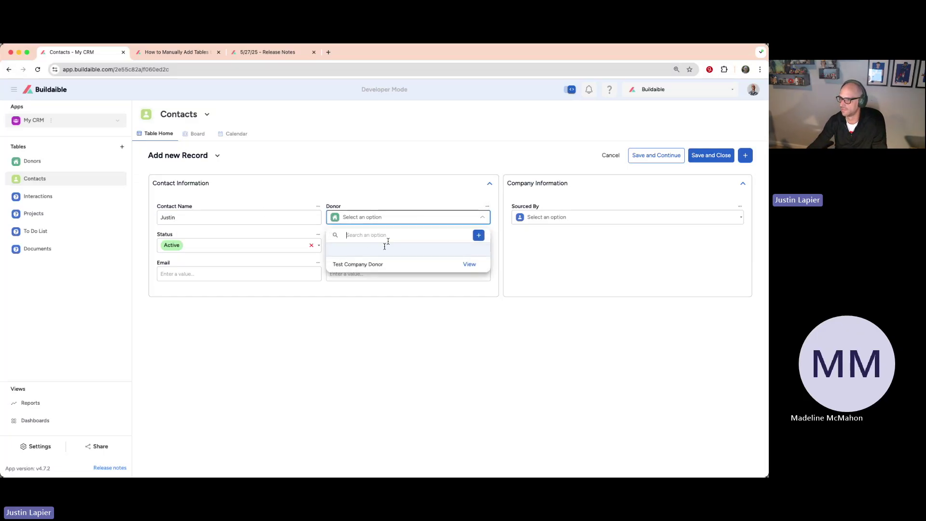
click(373, 266)
click(405, 217)
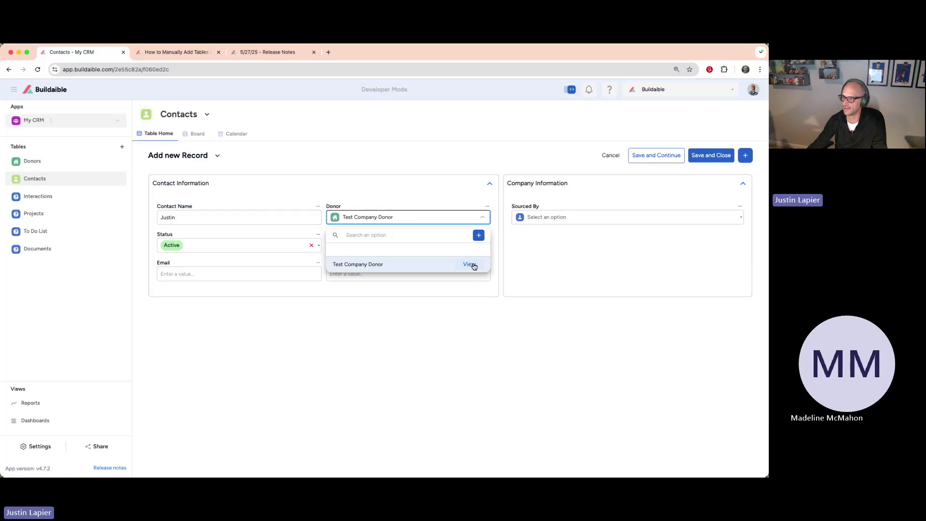
click(470, 265)
click(398, 288)
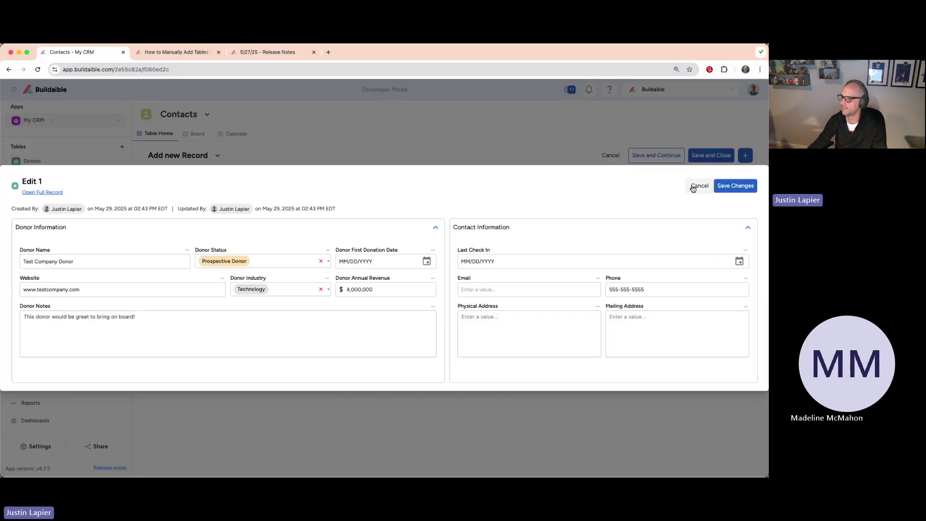
click(699, 186)
click(394, 266)
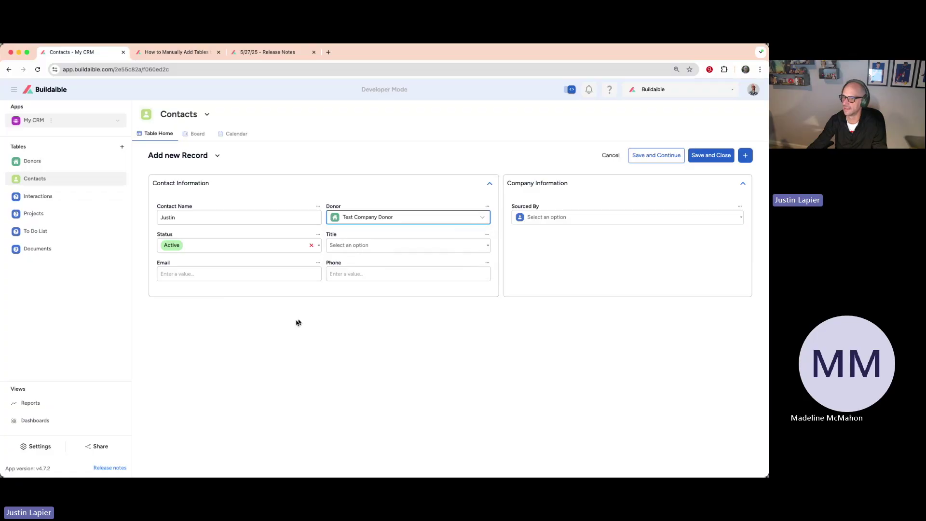
Step: Set the title to President and fill in the contact's e-mail and phone number
click(361, 247)
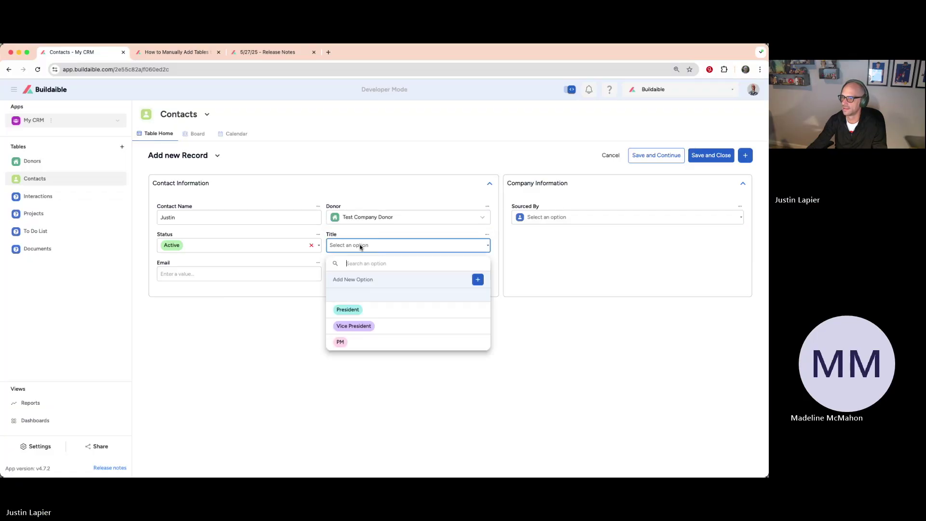
click(356, 312)
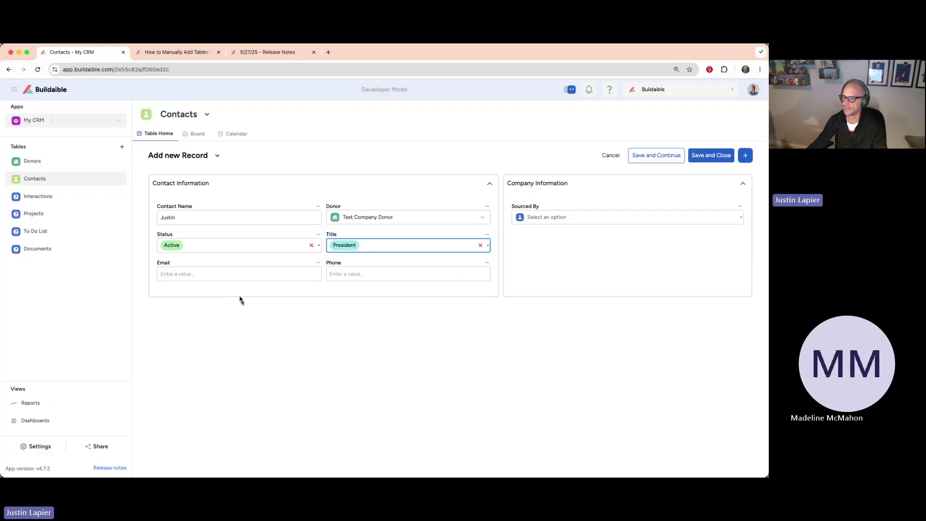
click(230, 278)
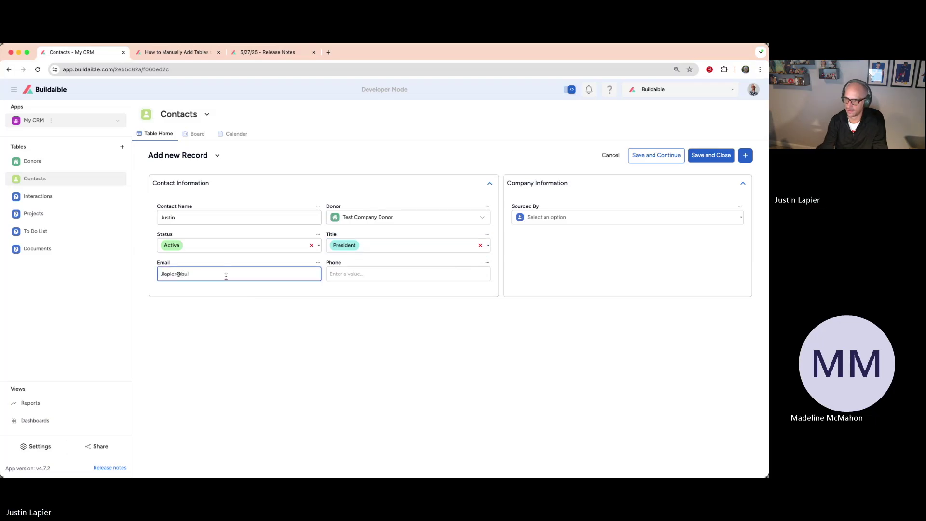
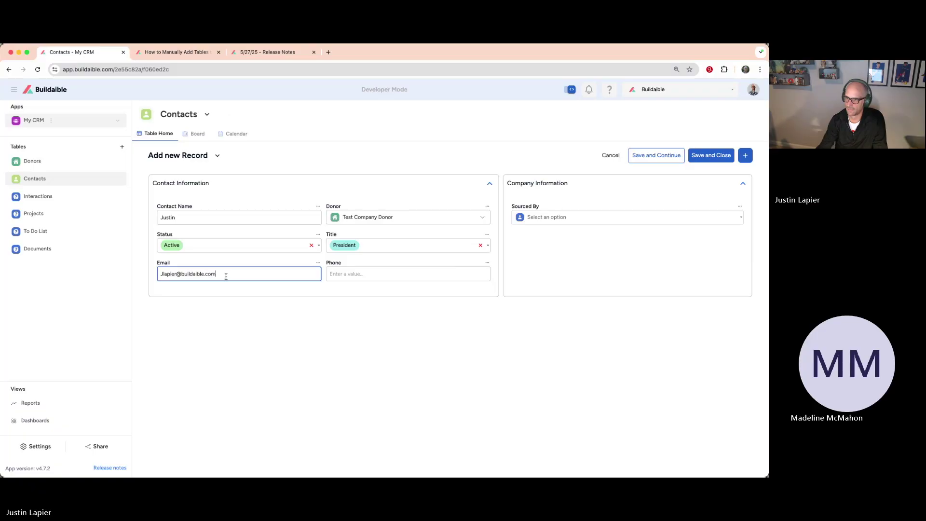
click(431, 276)
text(555)
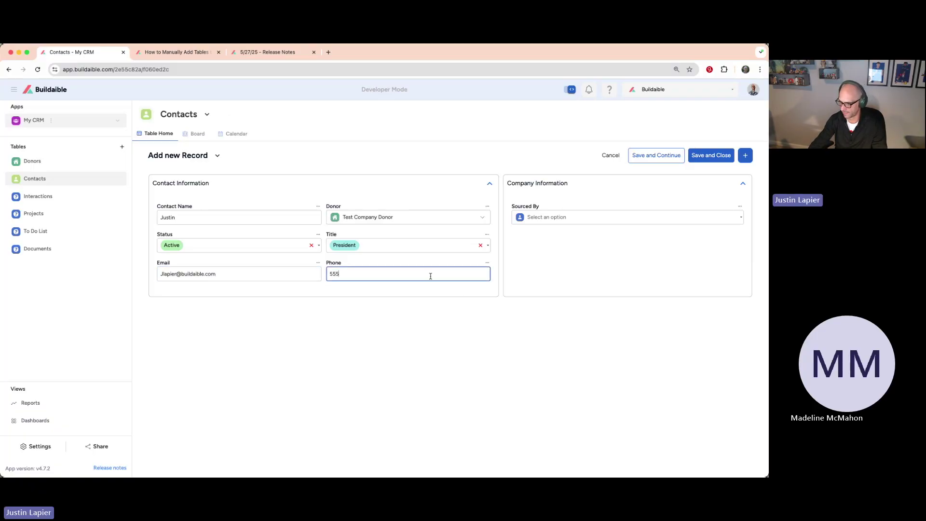
text(-555-5555)
Step: Choose the Sourced By person and save the new contact
click(633, 218)
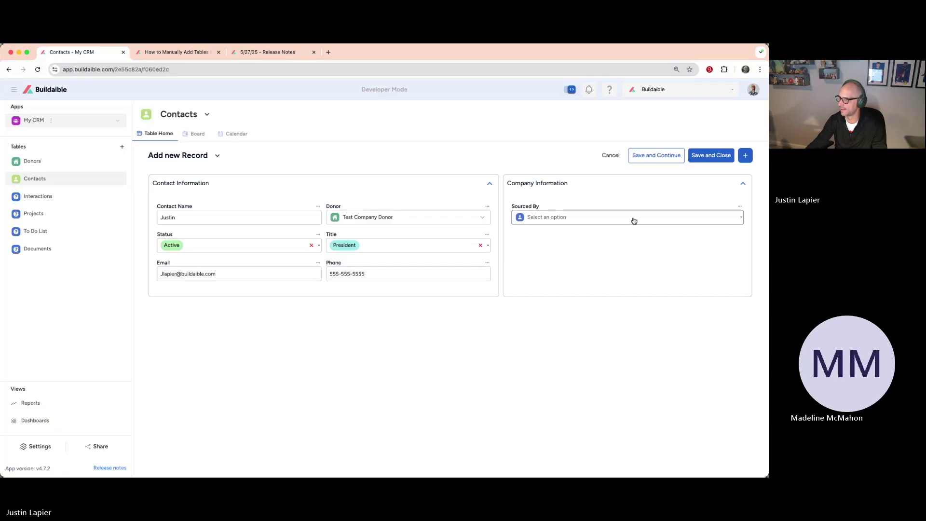
click(589, 267)
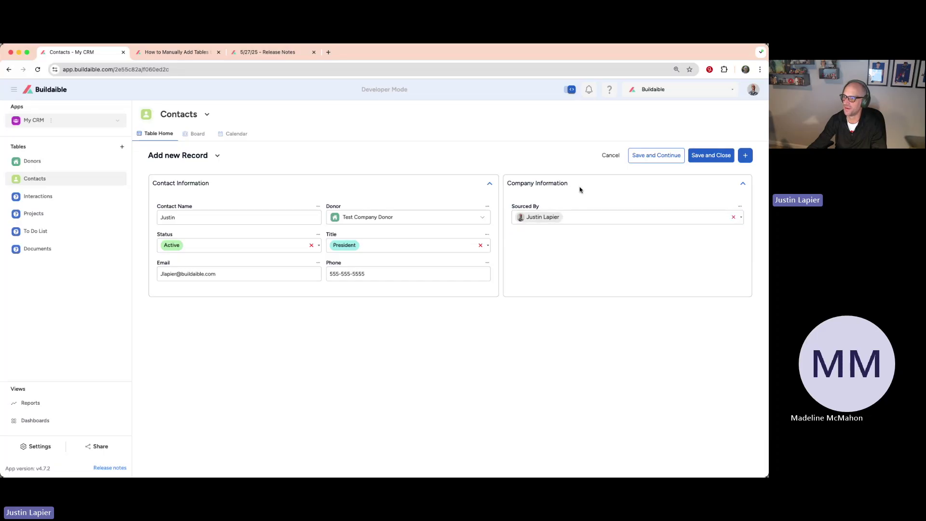
click(705, 155)
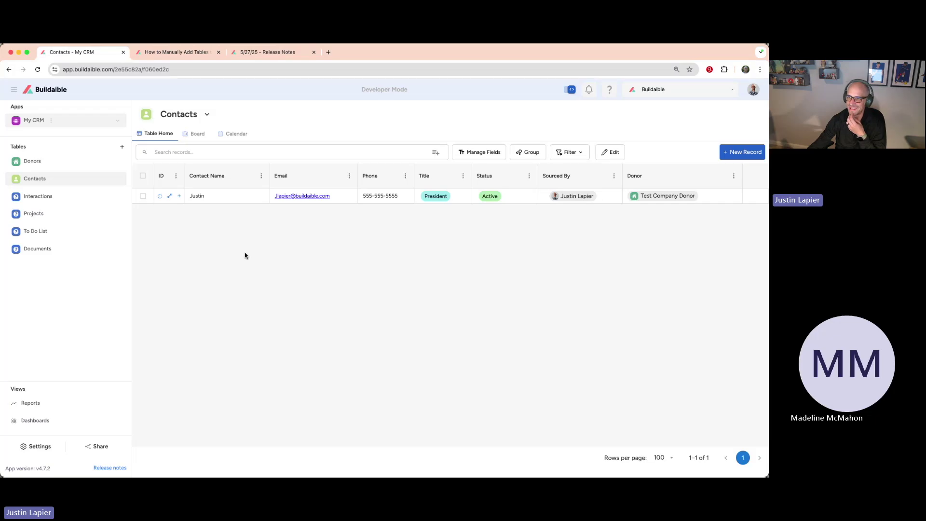
Step: Open Test Company Donor's record in Donors and show its Contacts tab
click(52, 166)
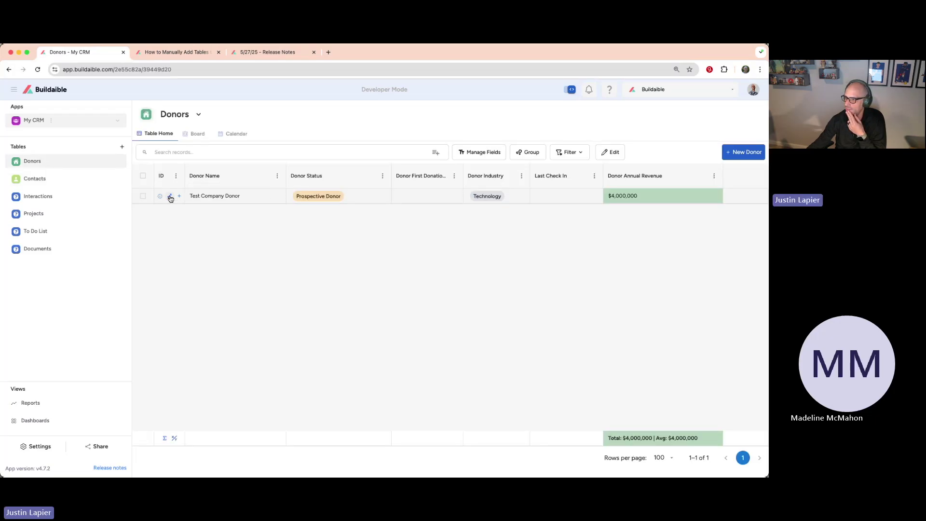
click(170, 197)
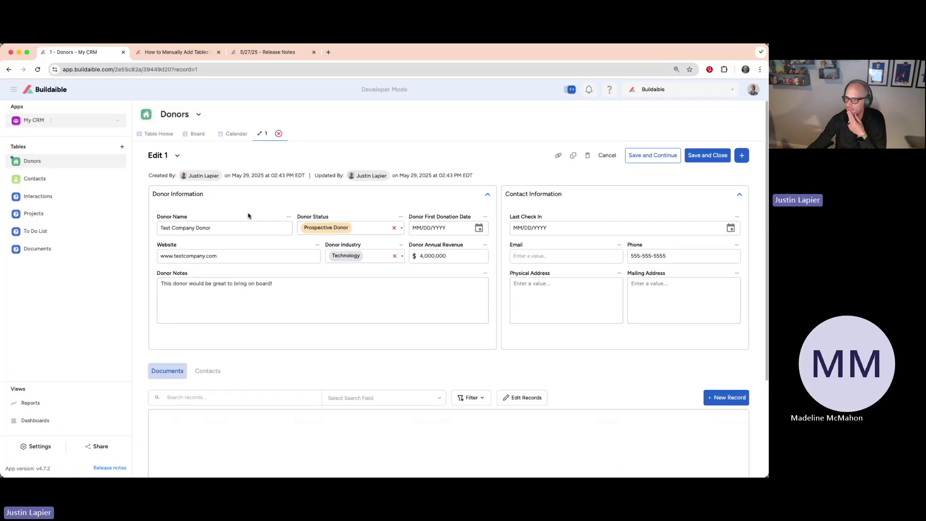
scroll(251, 217, down, 3)
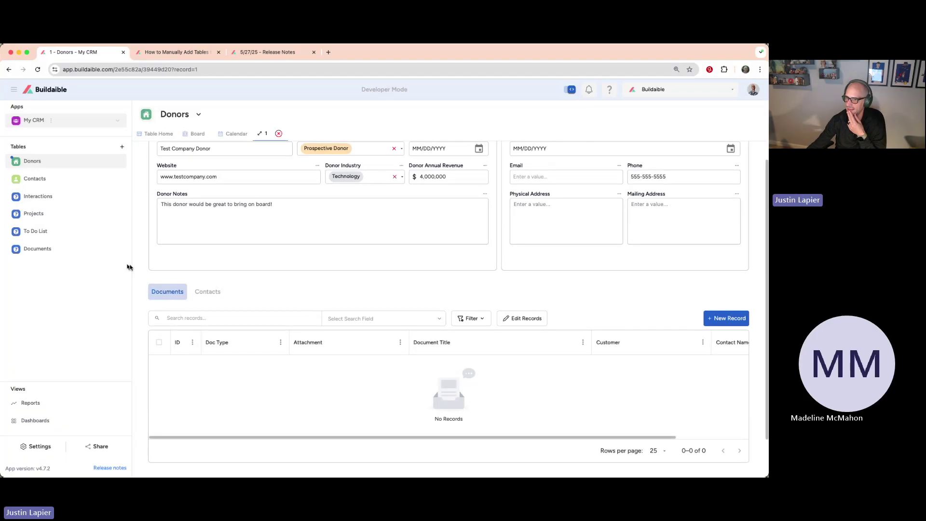
click(204, 292)
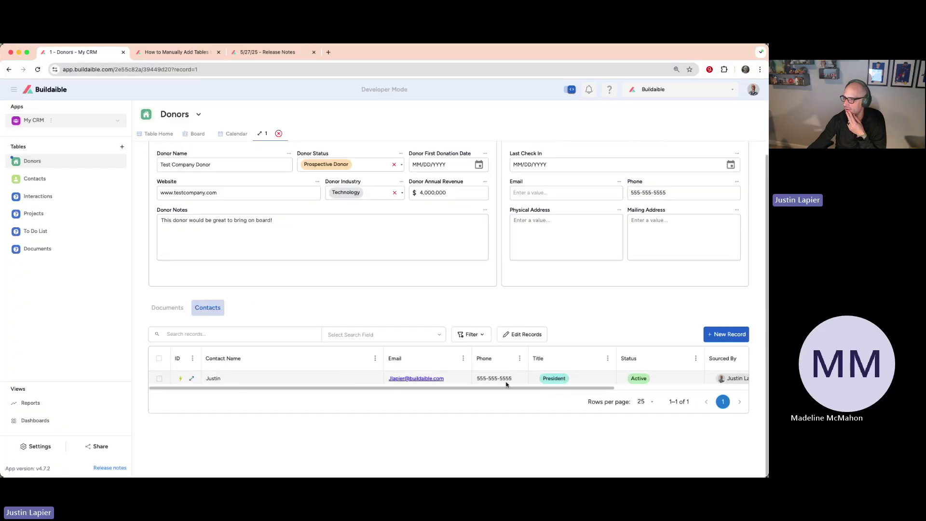
Step: Close the donor record and bring up the Create New Table(s) dialog
scroll(508, 383, right, 5)
scroll(508, 383, left, 5)
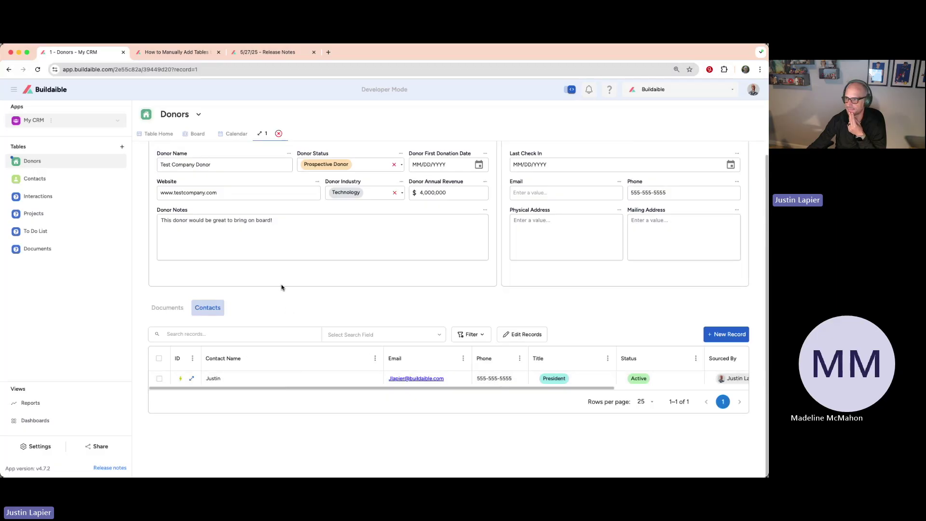
scroll(285, 287, up, 3)
click(278, 134)
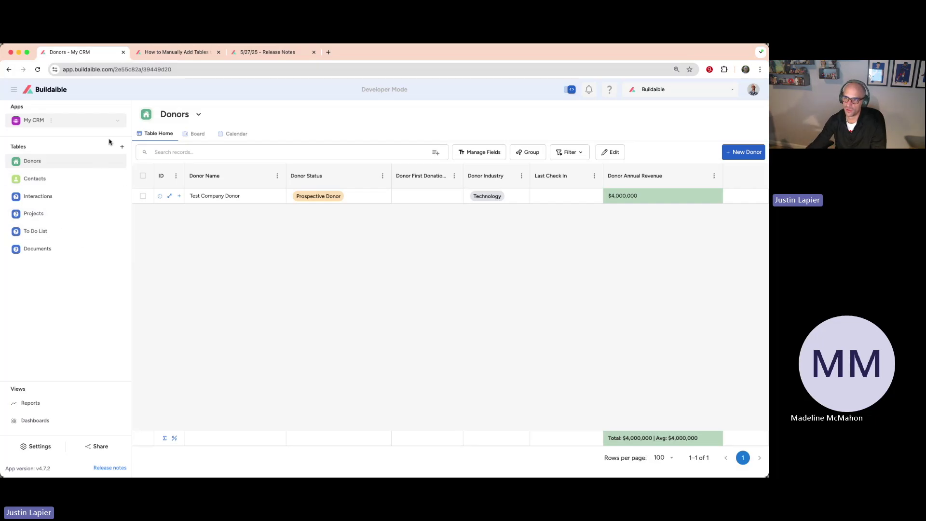
click(122, 146)
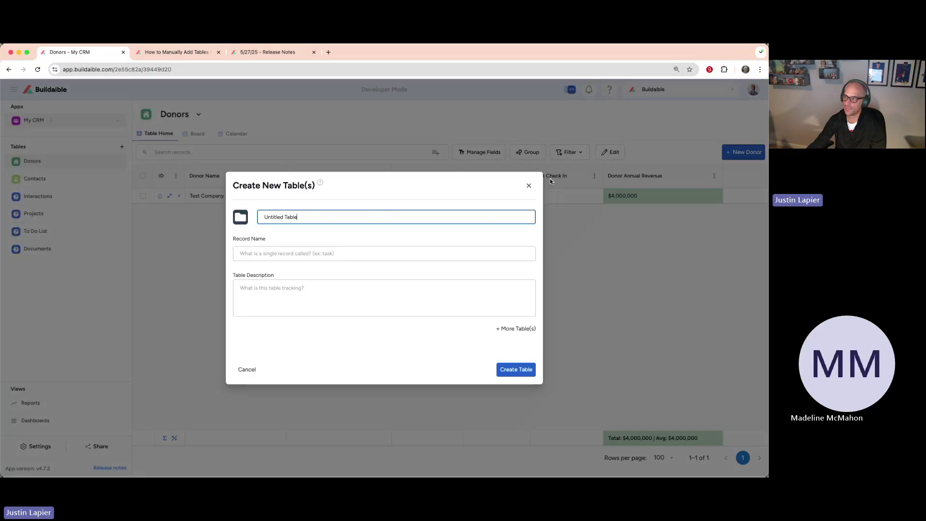